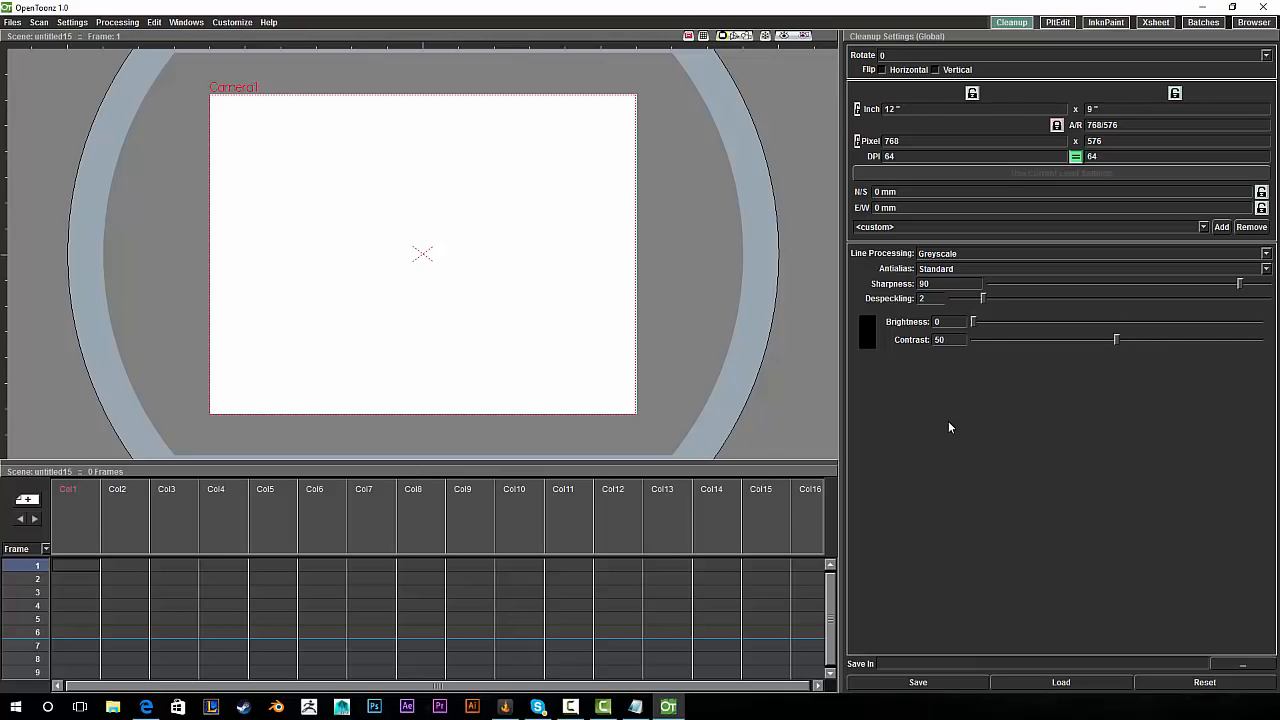
left_click_drag(749, 216, 751, 214)
left_click_drag(667, 196, 660, 204)
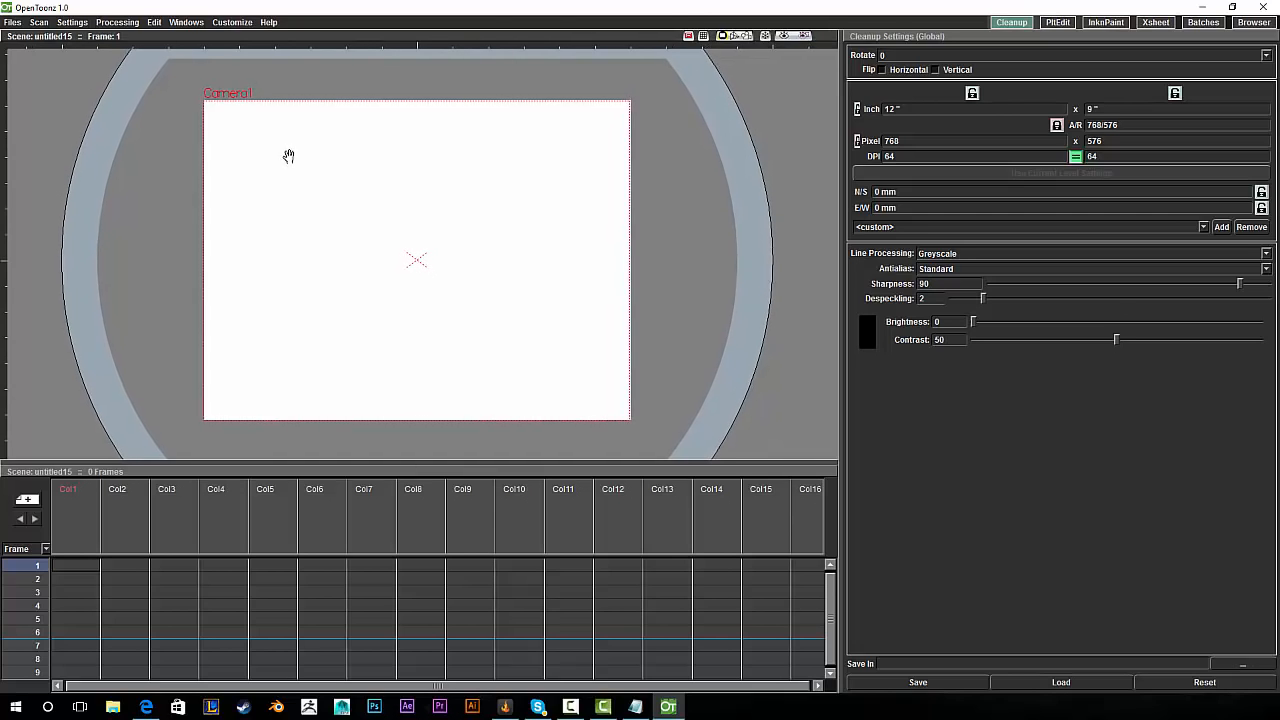
left_click_drag(272, 150, 275, 122)
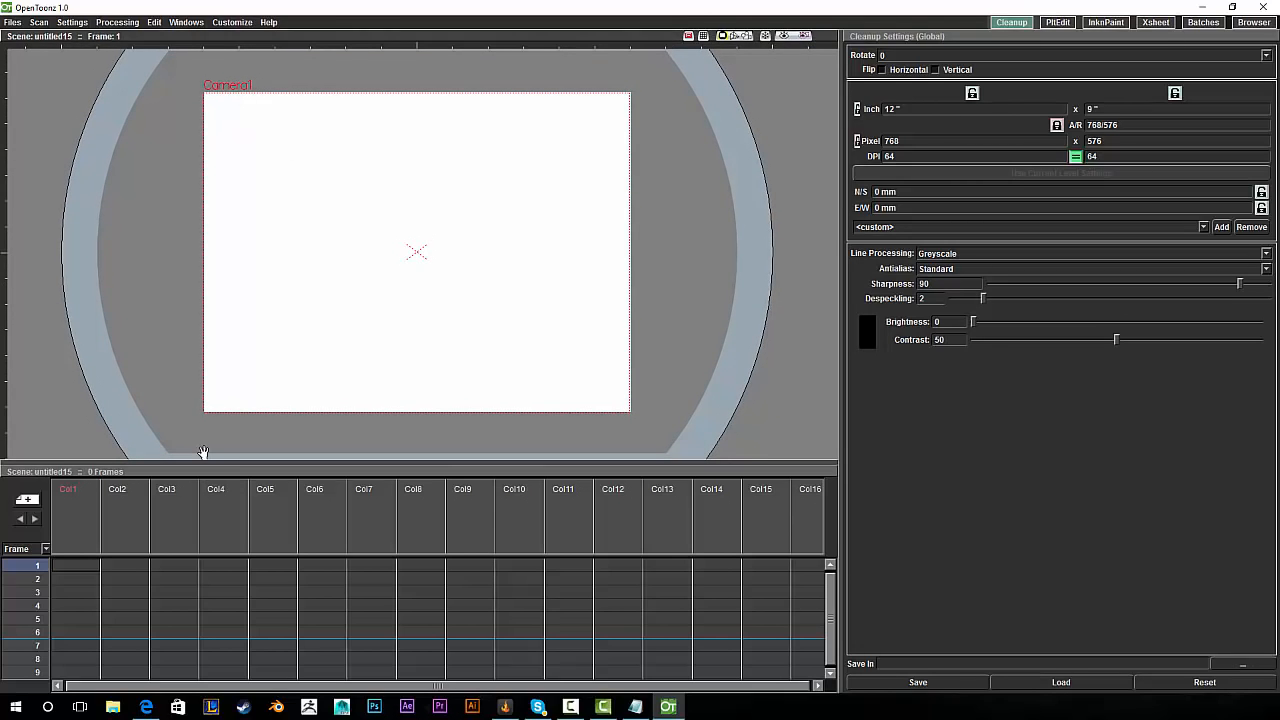
left_click_drag(717, 174, 731, 173)
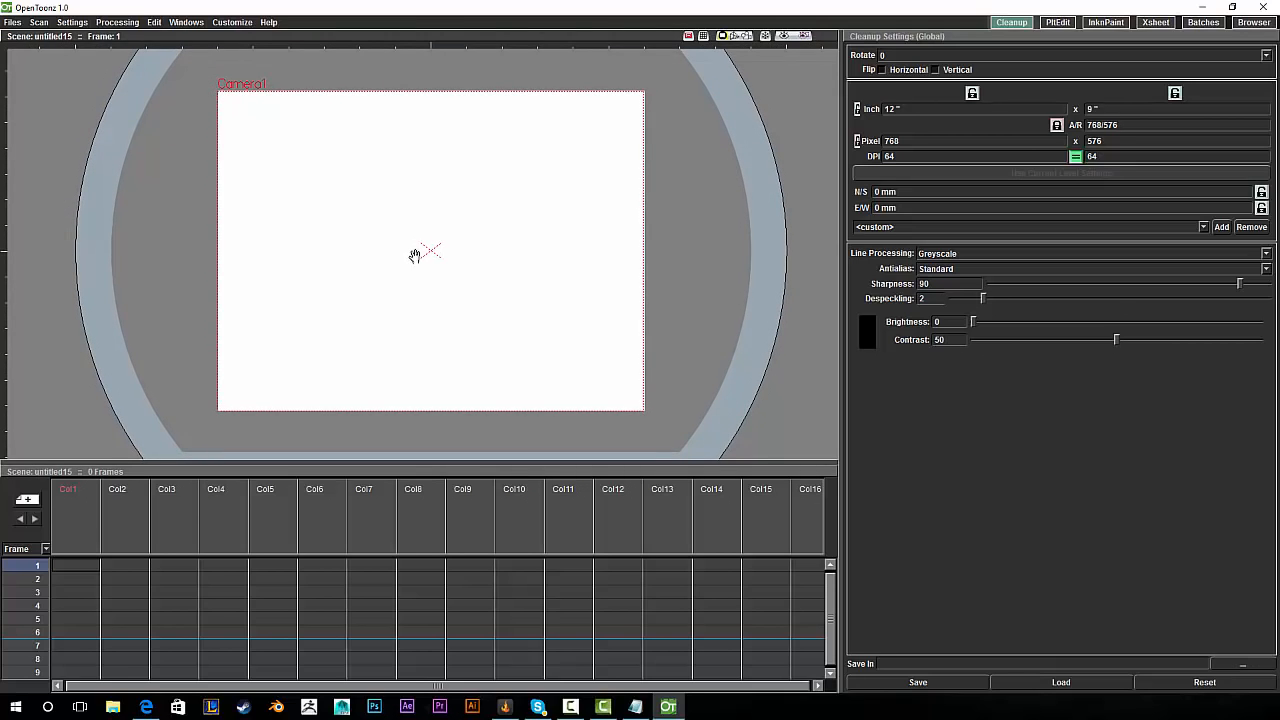
left_click_drag(415, 256, 414, 259)
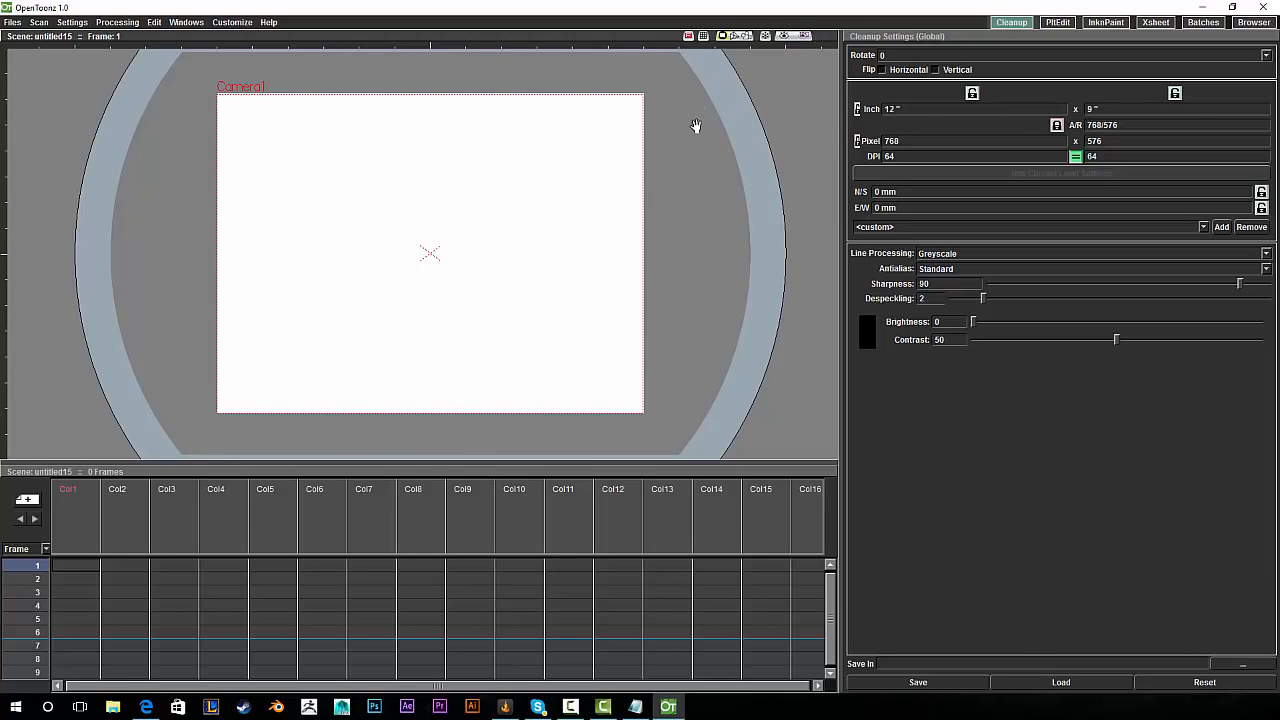
Show the Toolbar and the Tool Options Bar in the viewer.
right_click(659, 143)
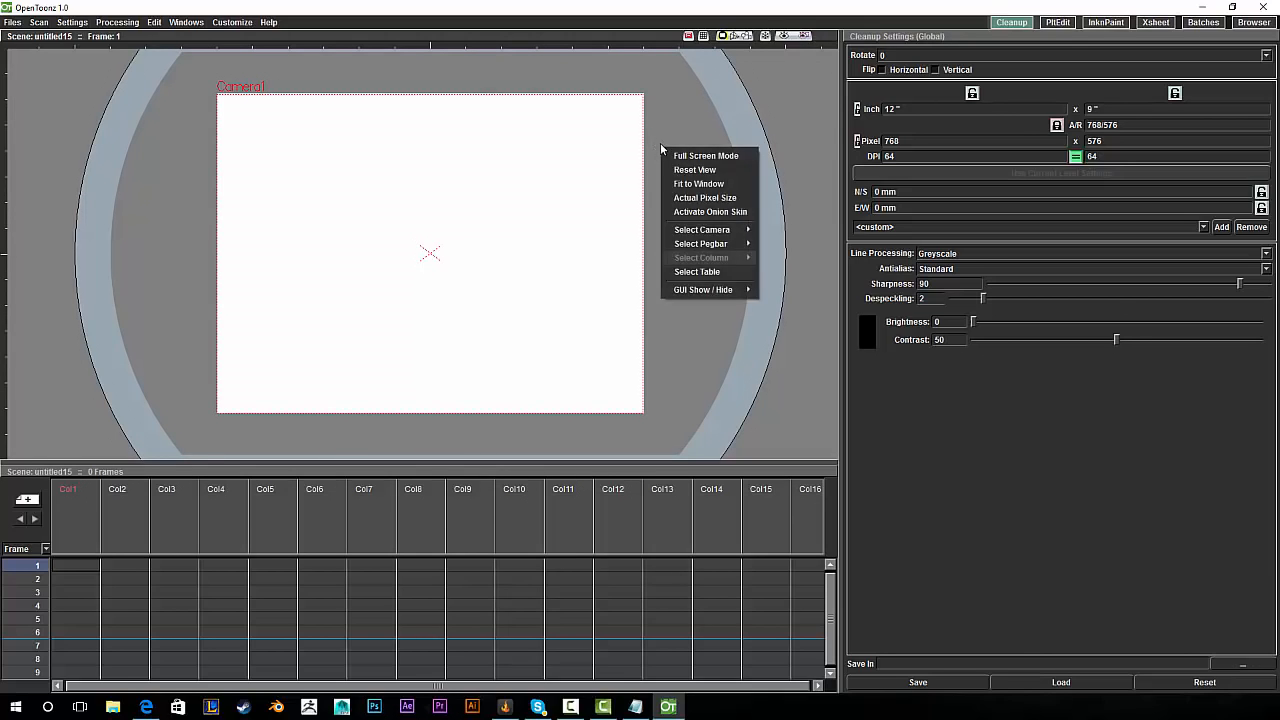
mouse_move(714, 292)
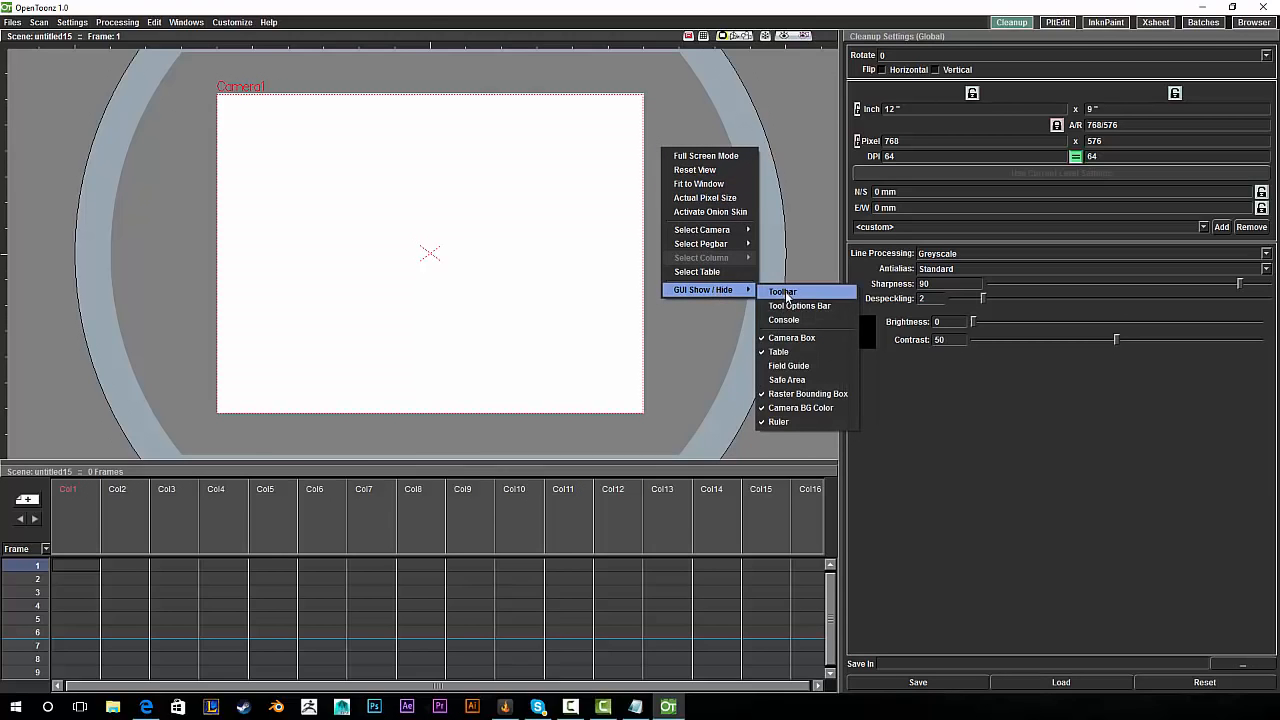
left_click(784, 293)
right_click(729, 279)
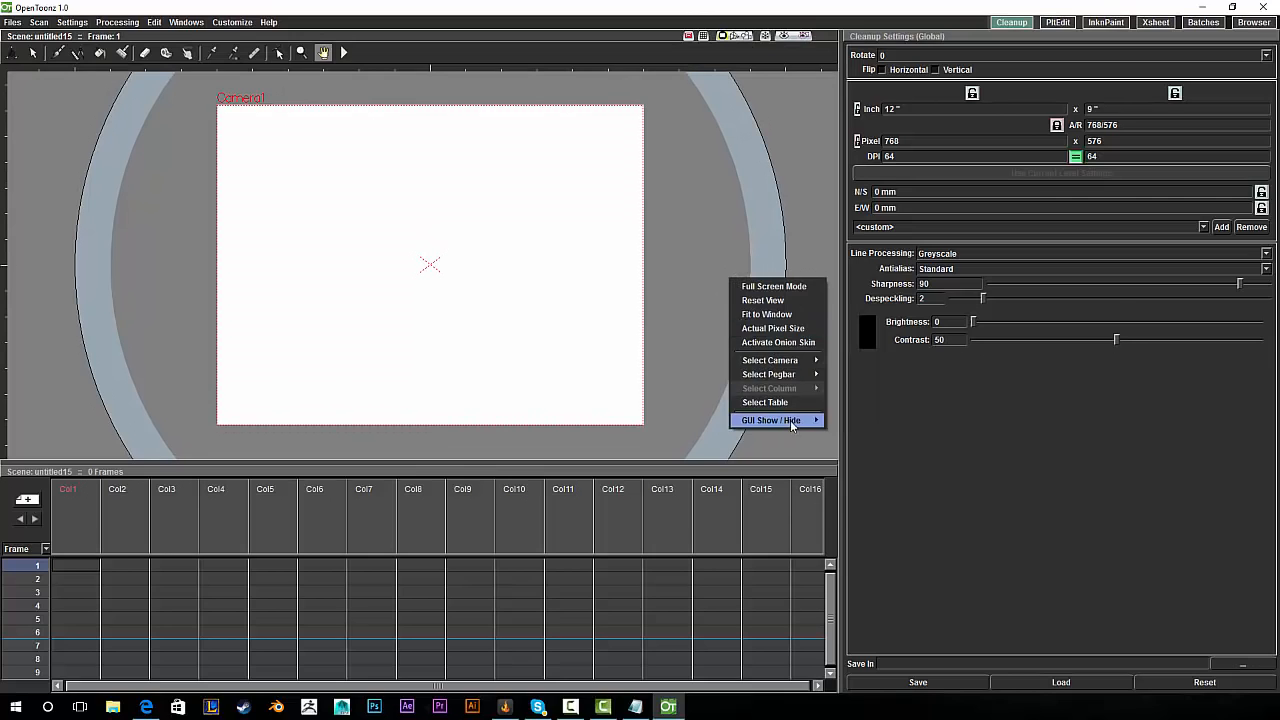
mouse_move(792, 422)
left_click(910, 434)
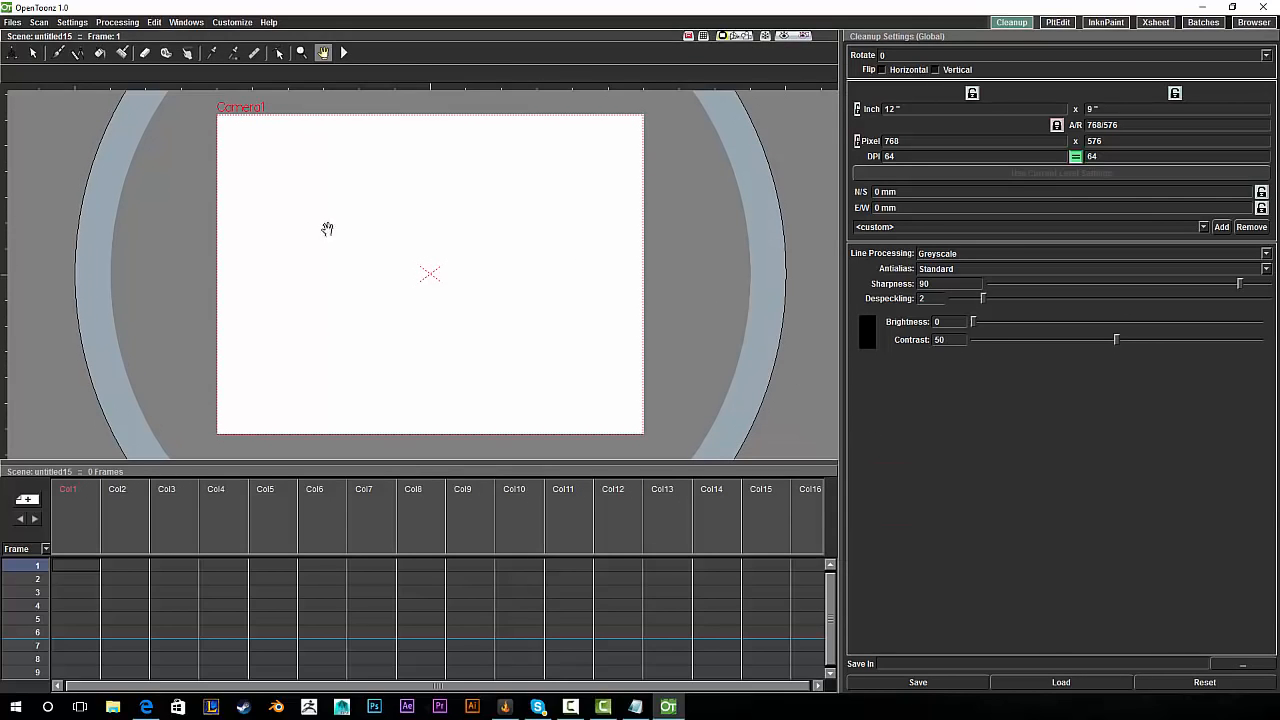
Activate the Brush tool and set its size range to a minimum of 6.7358 and a maximum of 18.1347.
left_click(58, 52)
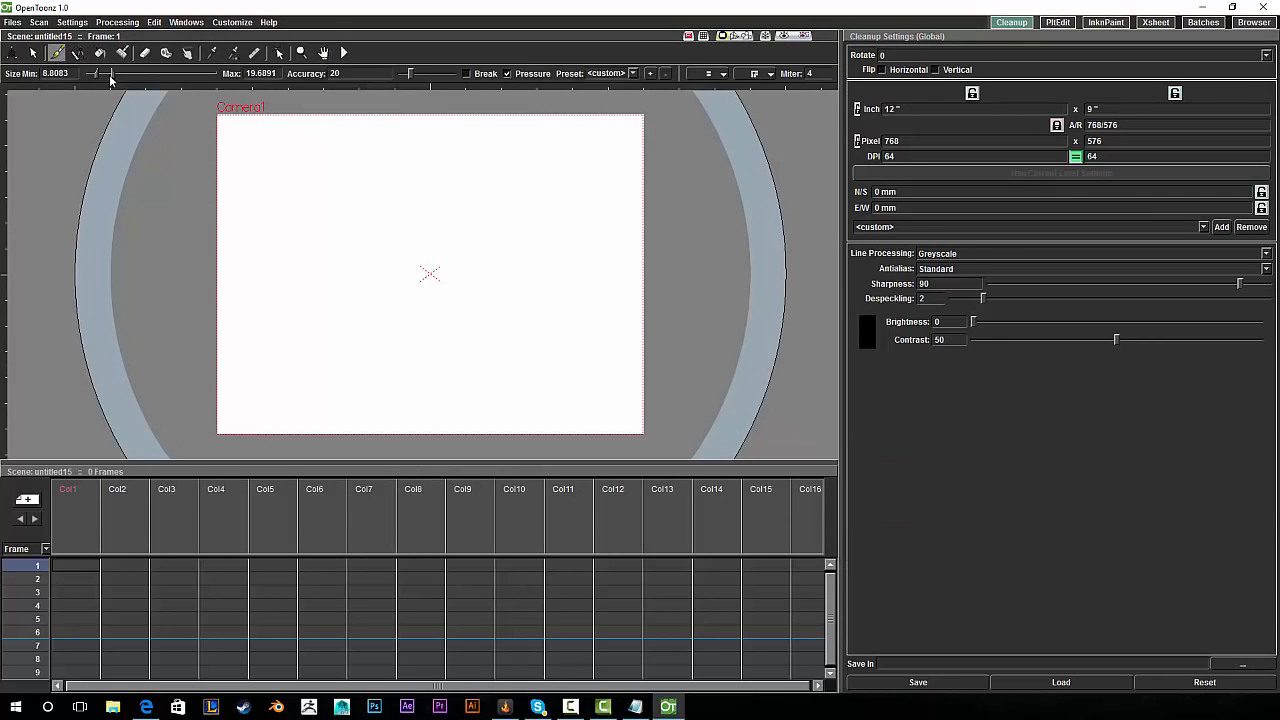
mouse_move(111, 79)
left_mouse_down()
mouse_move(152, 80)
mouse_move(94, 81)
mouse_move(129, 79)
mouse_move(110, 79)
left_mouse_up()
Try the brush by drawing a large test oval twice on the canvas, undoing each stroke.
mouse_move(311, 176)
left_mouse_down()
mouse_move(289, 237)
mouse_move(354, 180)
mouse_move(310, 287)
left_mouse_up()
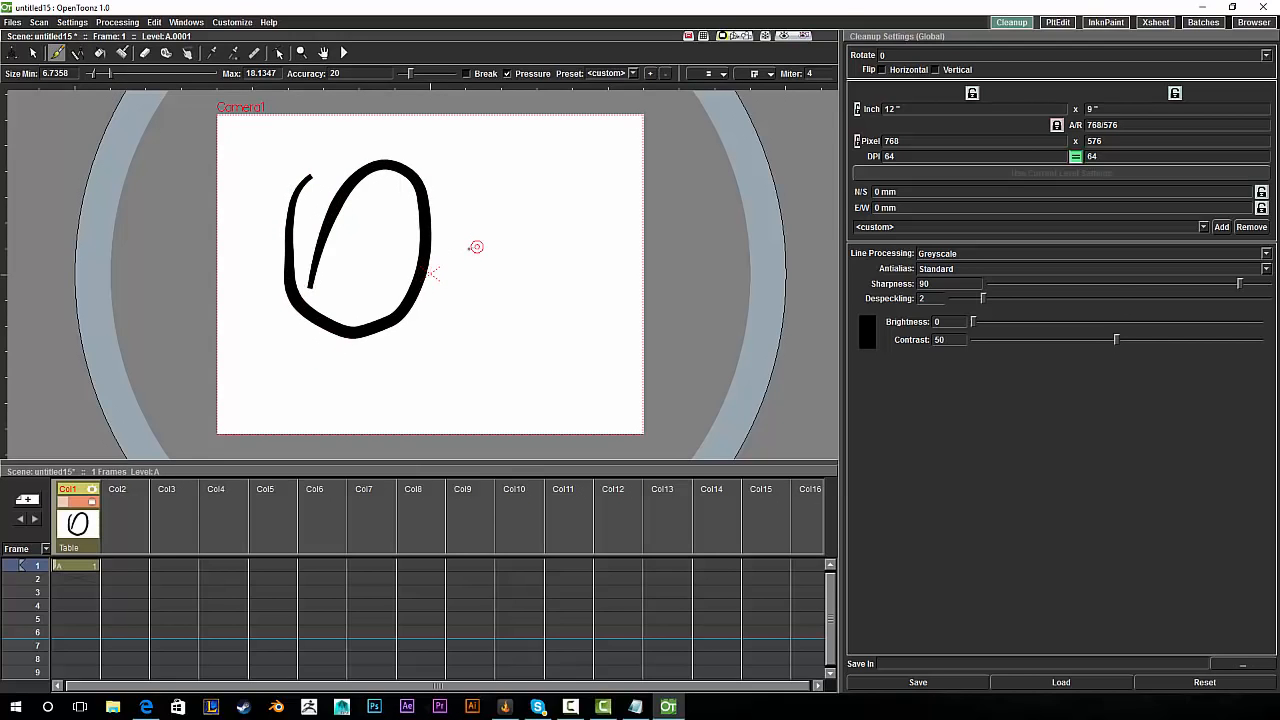
key("ctrl+z")
mouse_move(317, 183)
left_mouse_down()
mouse_move(289, 317)
mouse_move(282, 197)
left_mouse_up()
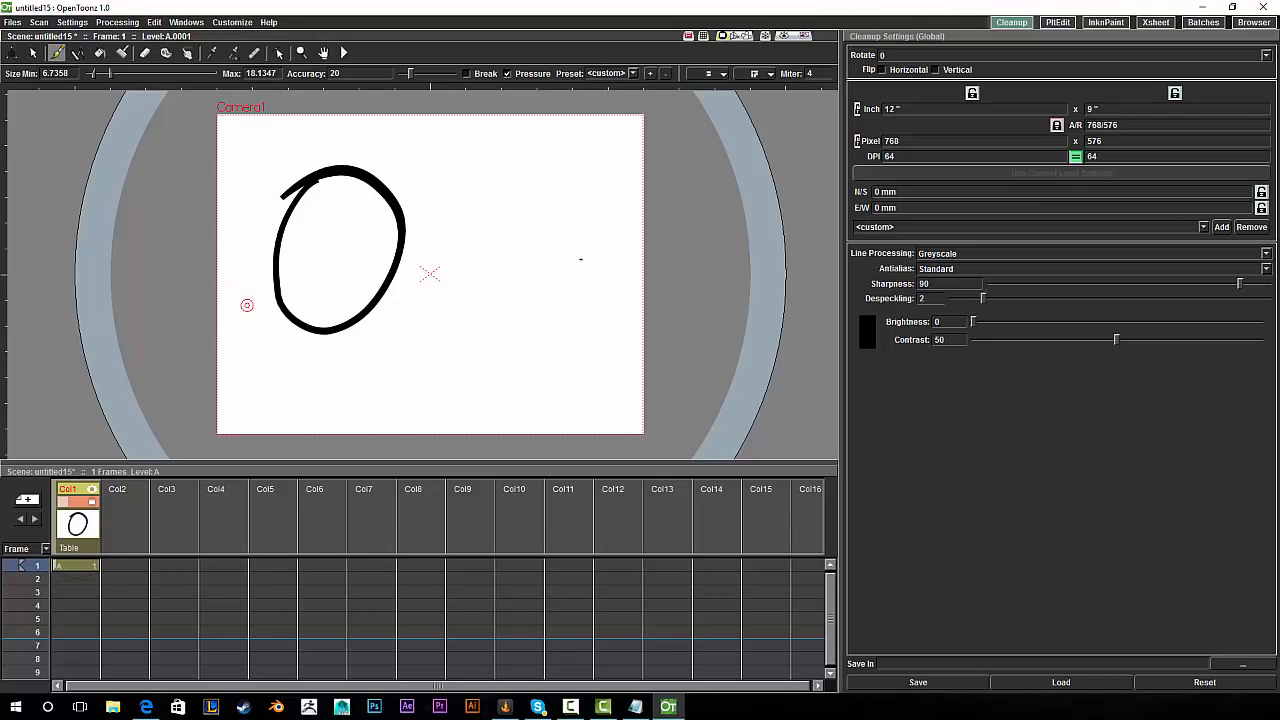
key("ctrl+z")
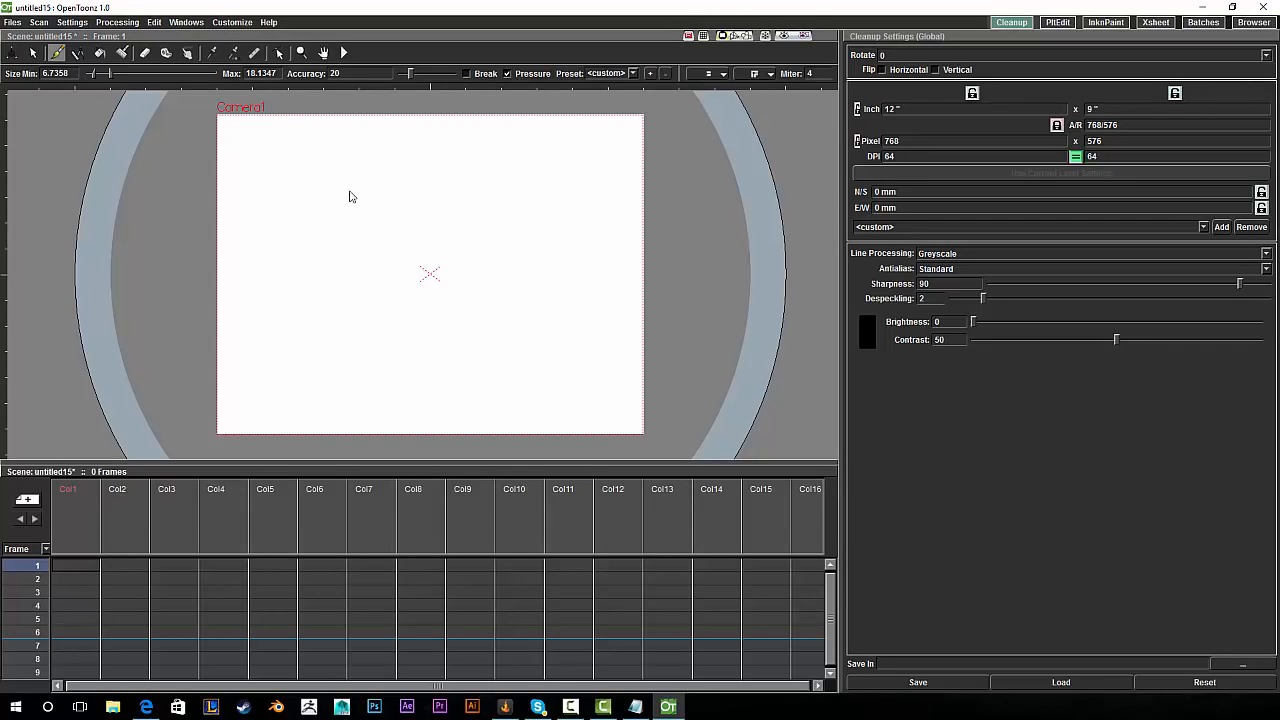
Draw an oval on each of frames 1 to 4 of Col1, shifting it further right each time, and scrub back through the frames.
left_click_drag(299, 250, 263, 271)
left_click(84, 578)
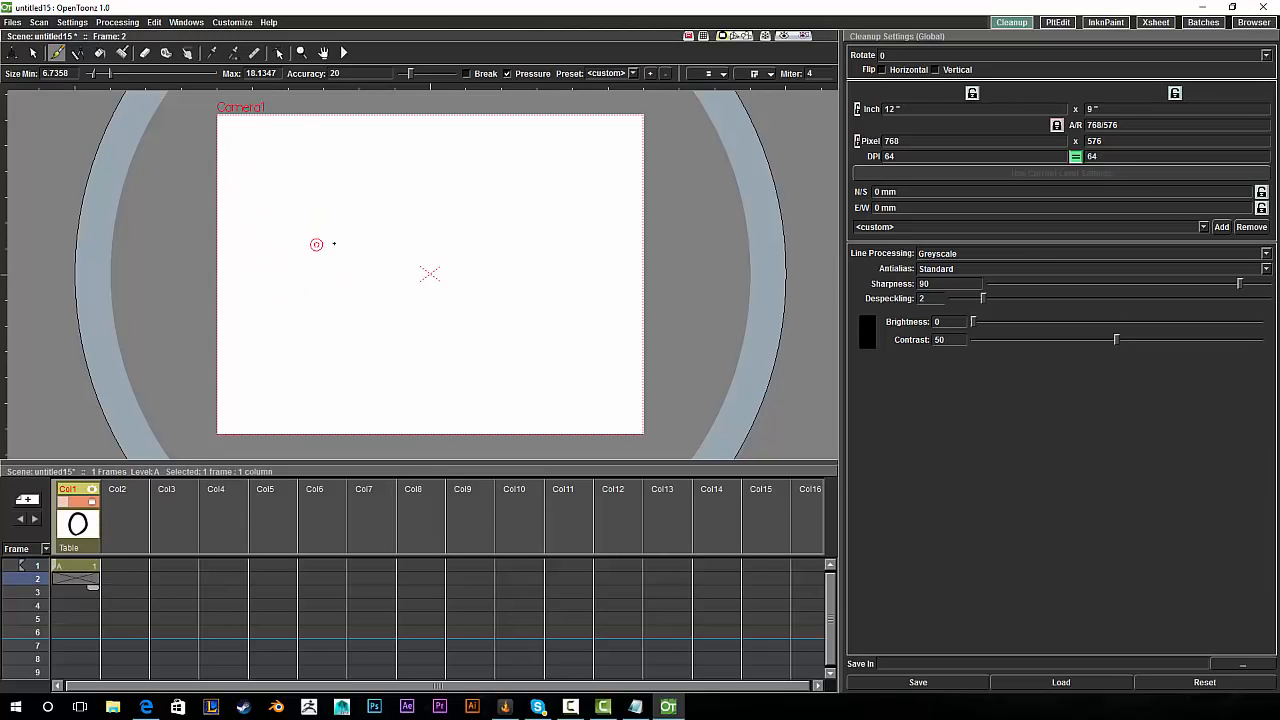
left_click_drag(353, 265, 322, 274)
left_click(77, 592)
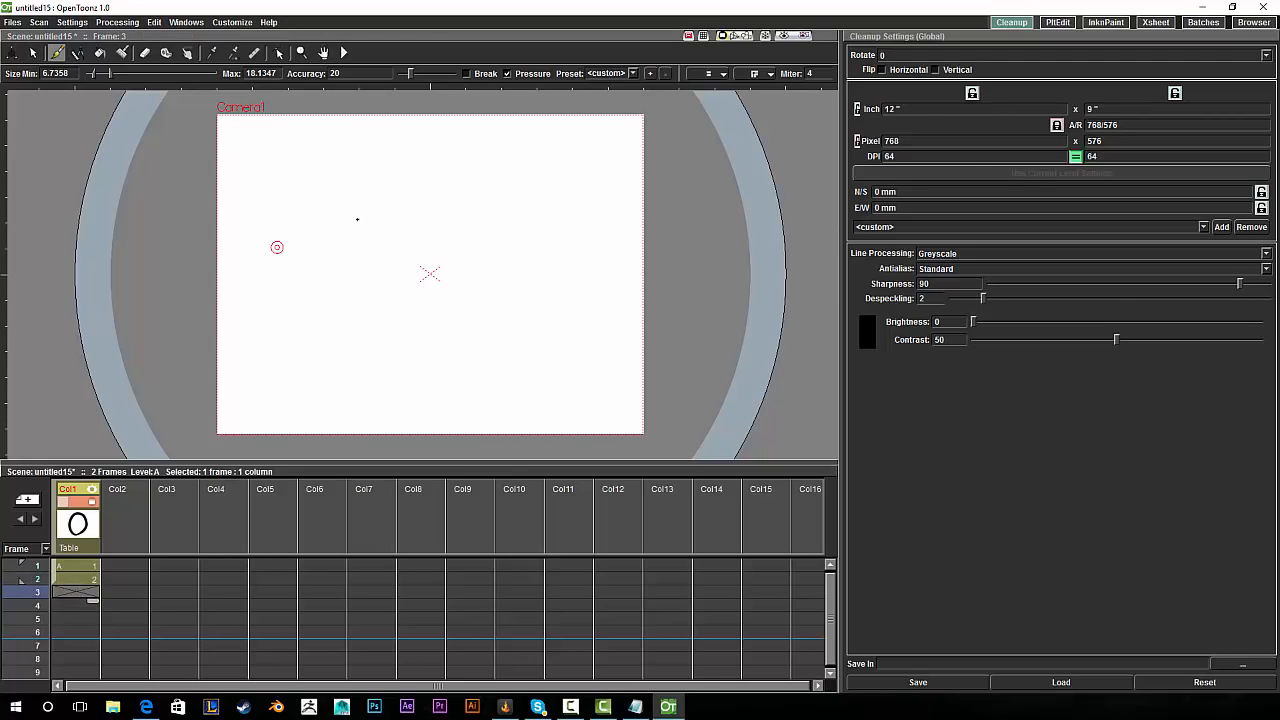
mouse_move(410, 265)
left_mouse_down()
mouse_move(455, 178)
mouse_move(372, 280)
left_mouse_up()
left_click(77, 605)
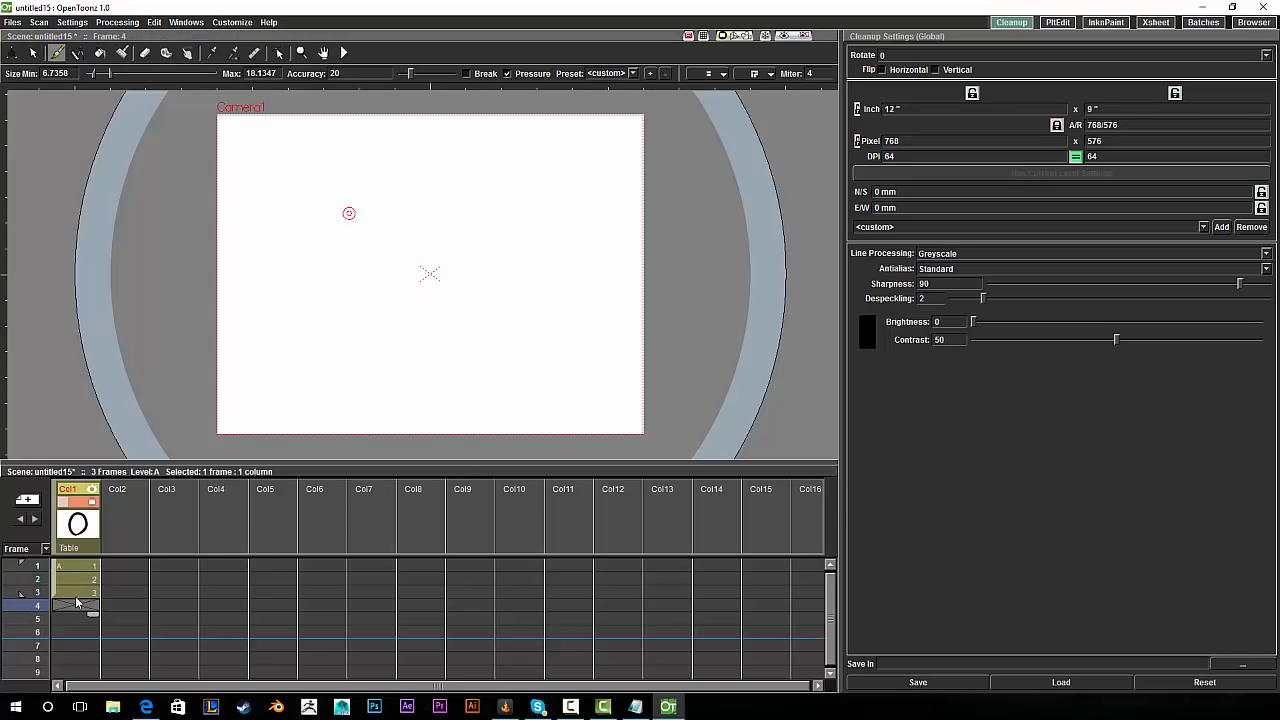
mouse_move(466, 277)
left_mouse_down()
mouse_move(485, 149)
mouse_move(430, 317)
left_mouse_up()
left_click_drag(40, 591, 40, 561)
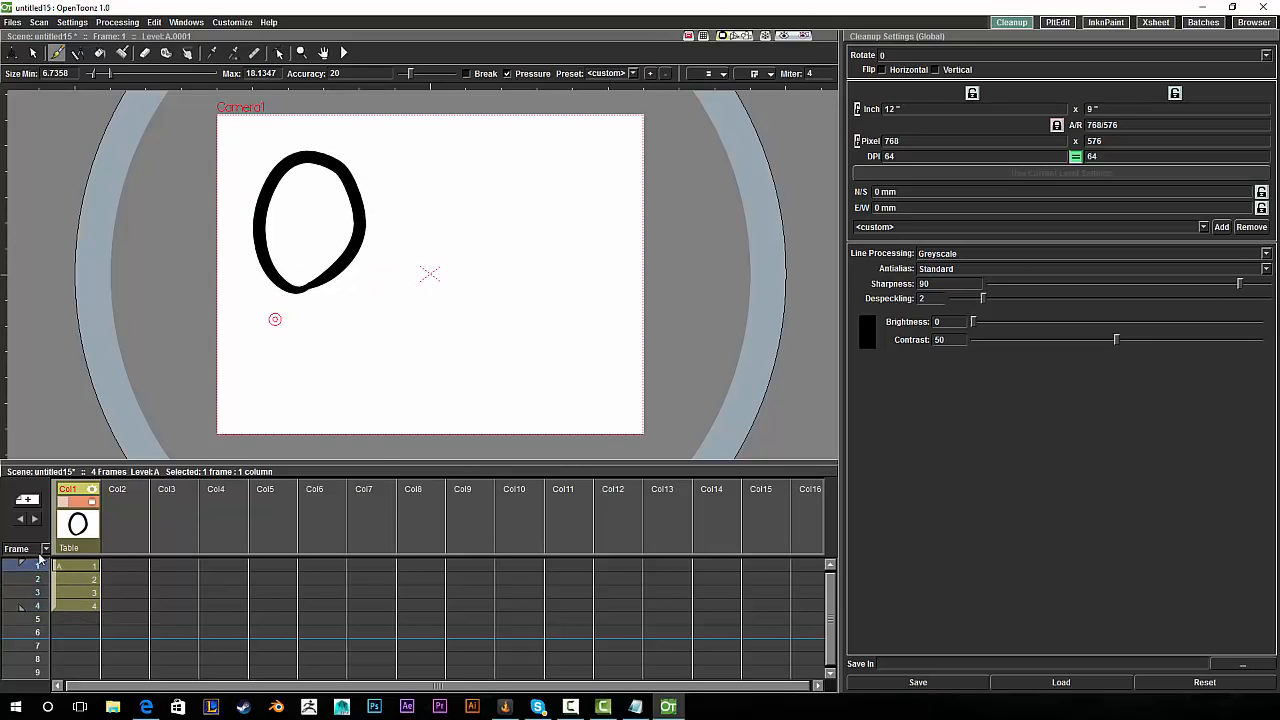
Undo the four frame-by-frame oval drawings in Col1.
key("ctrl+z")
key("ctrl+z")
key("ctrl+z")
key("ctrl+z")
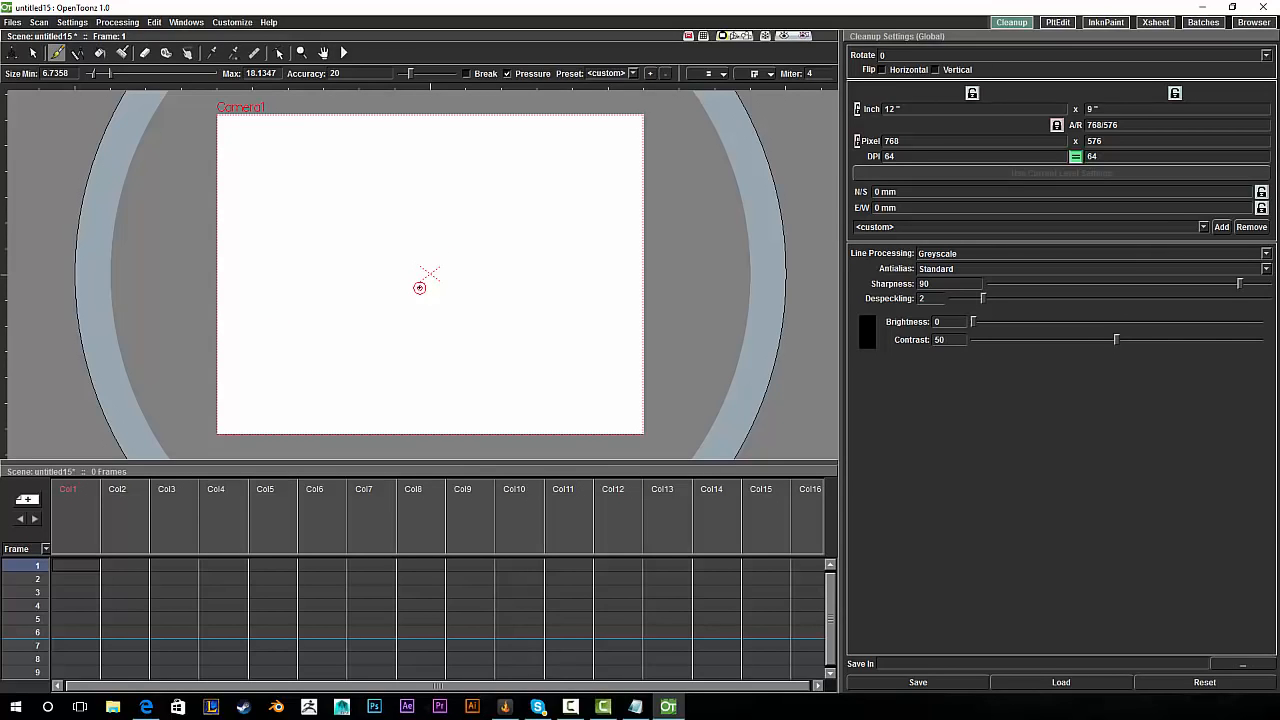
Draw a small circle around the middle of the camera frame on frame 1 of Col1.
left_click(85, 563)
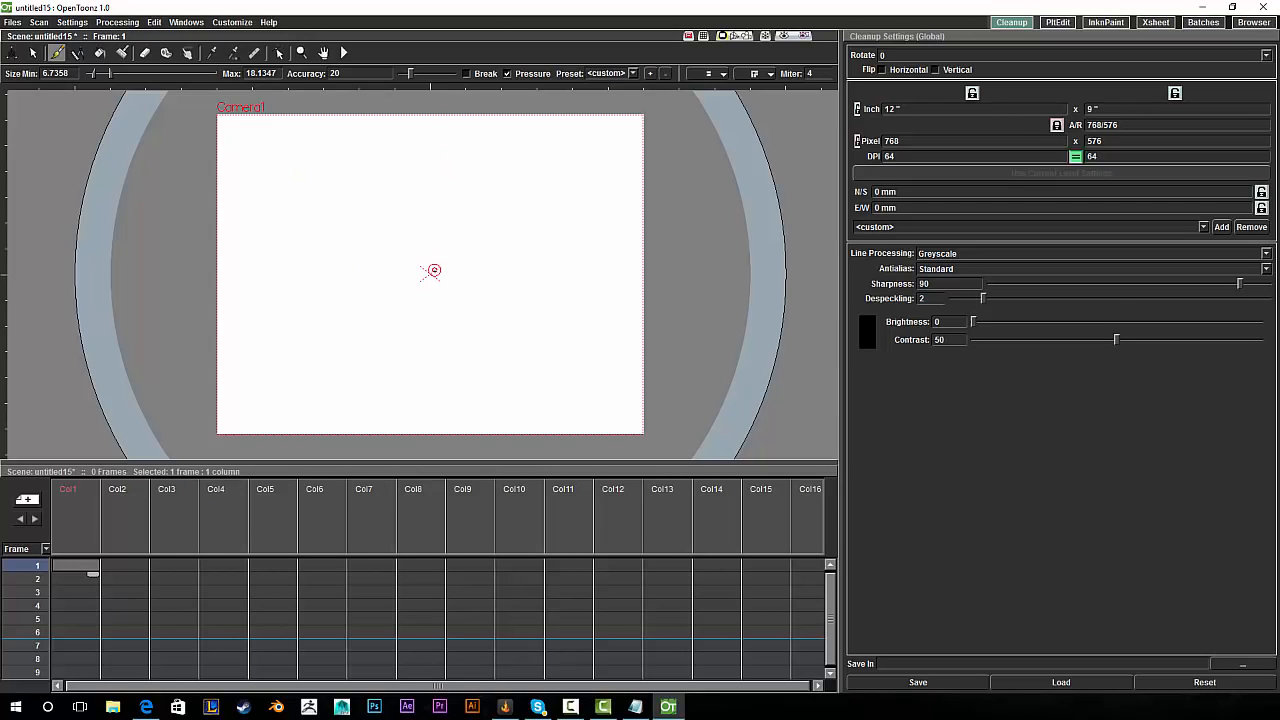
mouse_move(437, 289)
left_mouse_down()
mouse_move(407, 290)
mouse_move(439, 226)
mouse_move(462, 286)
mouse_move(395, 269)
left_mouse_up()
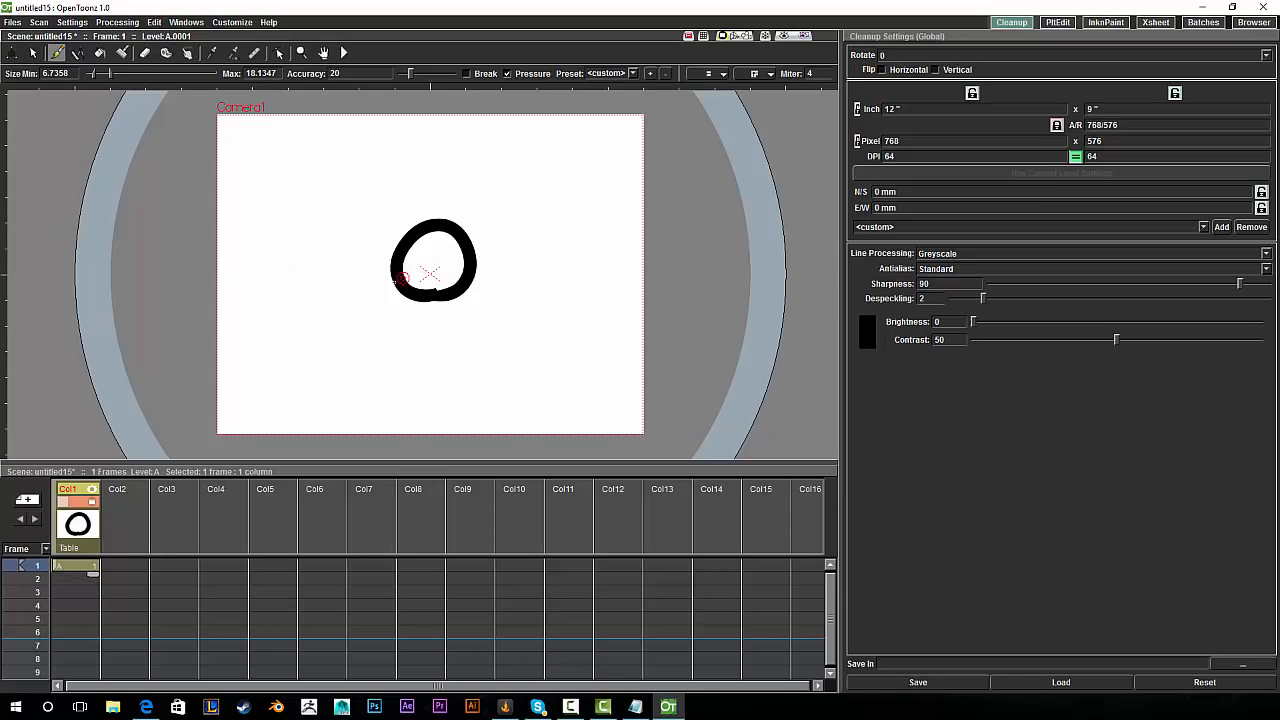
With the Animate tool in Center mode, move Col1's center point right of the circle and bring it back to the middle.
left_click(17, 52)
left_click(88, 74)
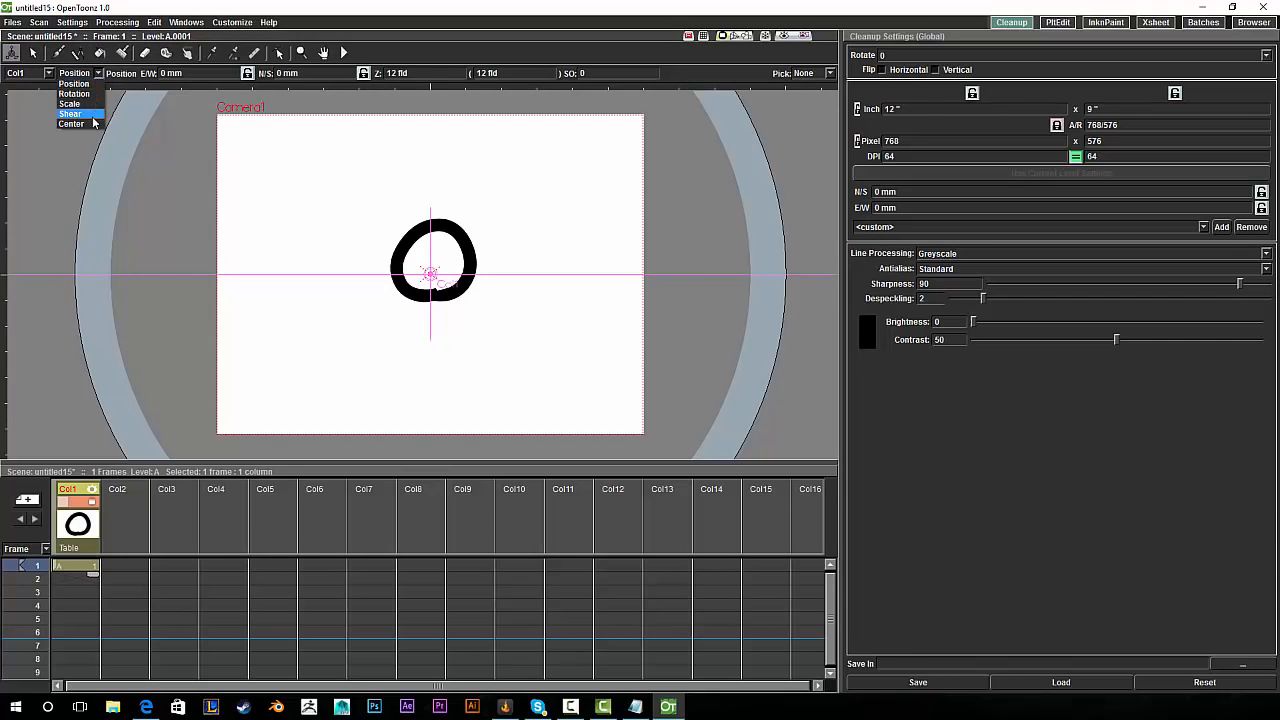
left_click(92, 123)
left_click_drag(446, 272, 501, 259)
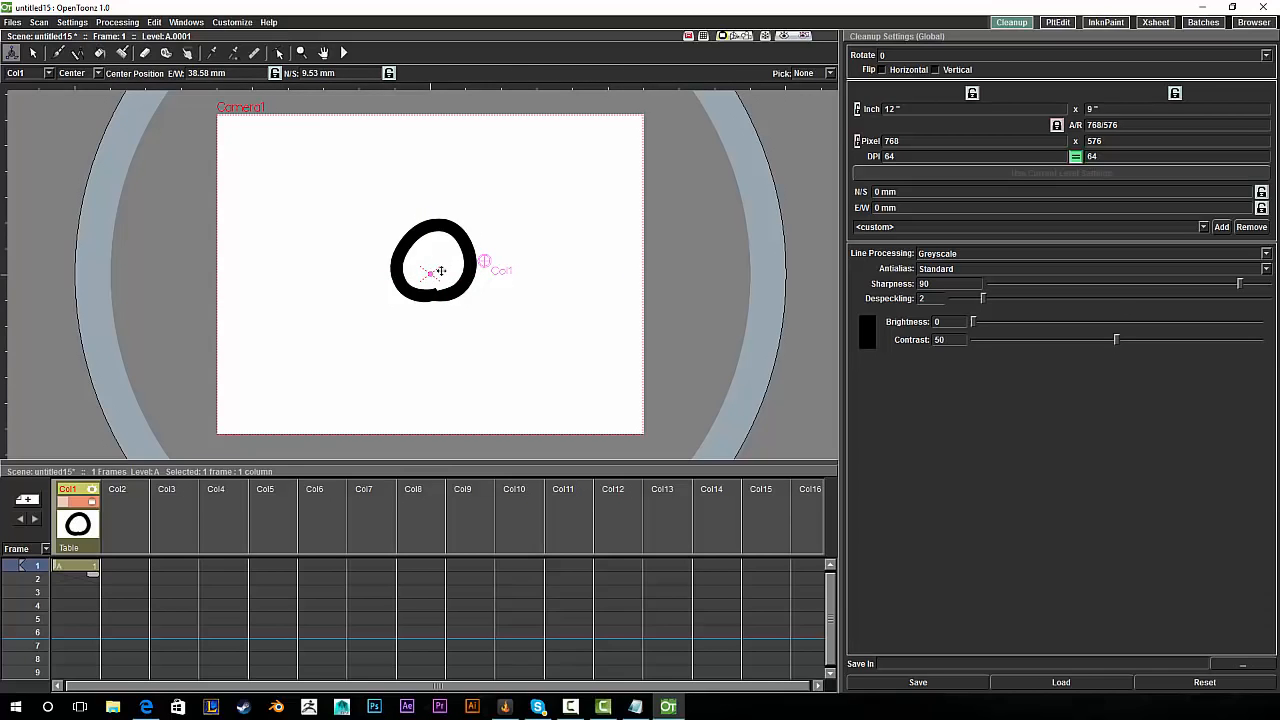
left_click_drag(485, 258, 431, 269)
Return the Animate tool to Position mode for Col1 and switch to the Brush tool.
left_click(47, 74)
left_click(34, 104)
left_click(83, 77)
left_click(88, 80)
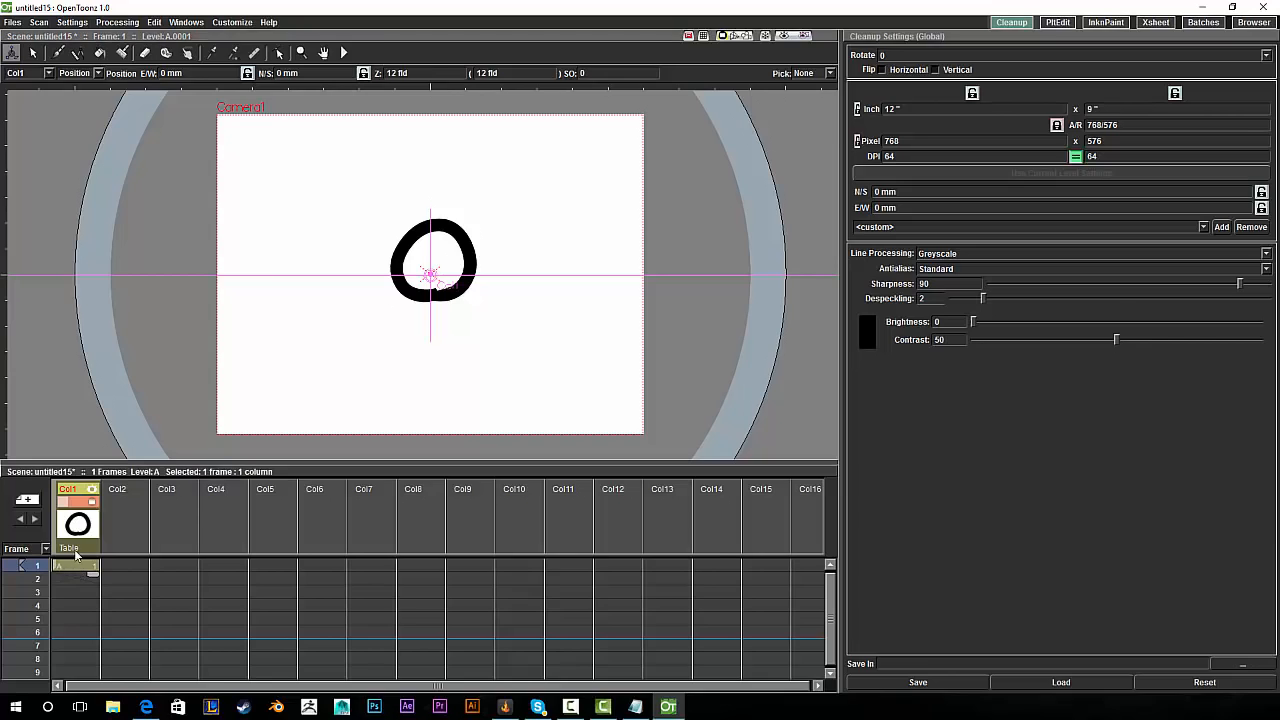
left_click(56, 52)
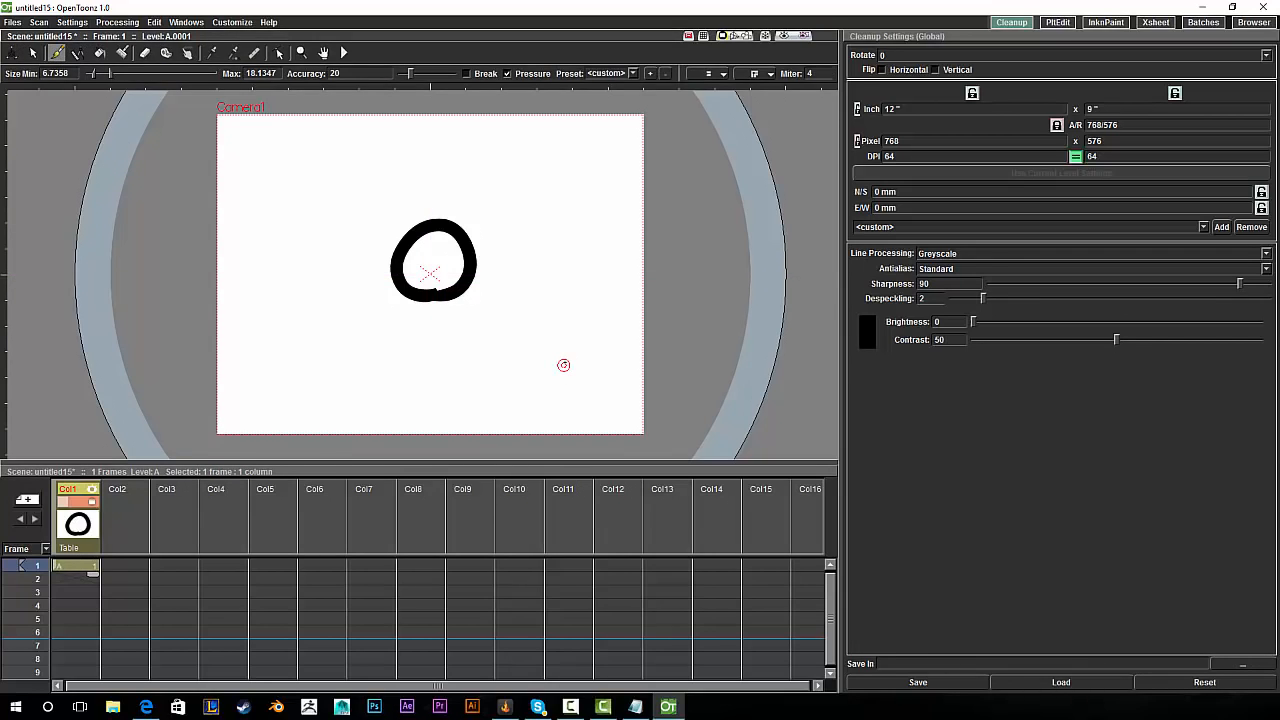
Open the Schematic window and move it clear of the drawn circle.
left_click(188, 22)
mouse_move(243, 98)
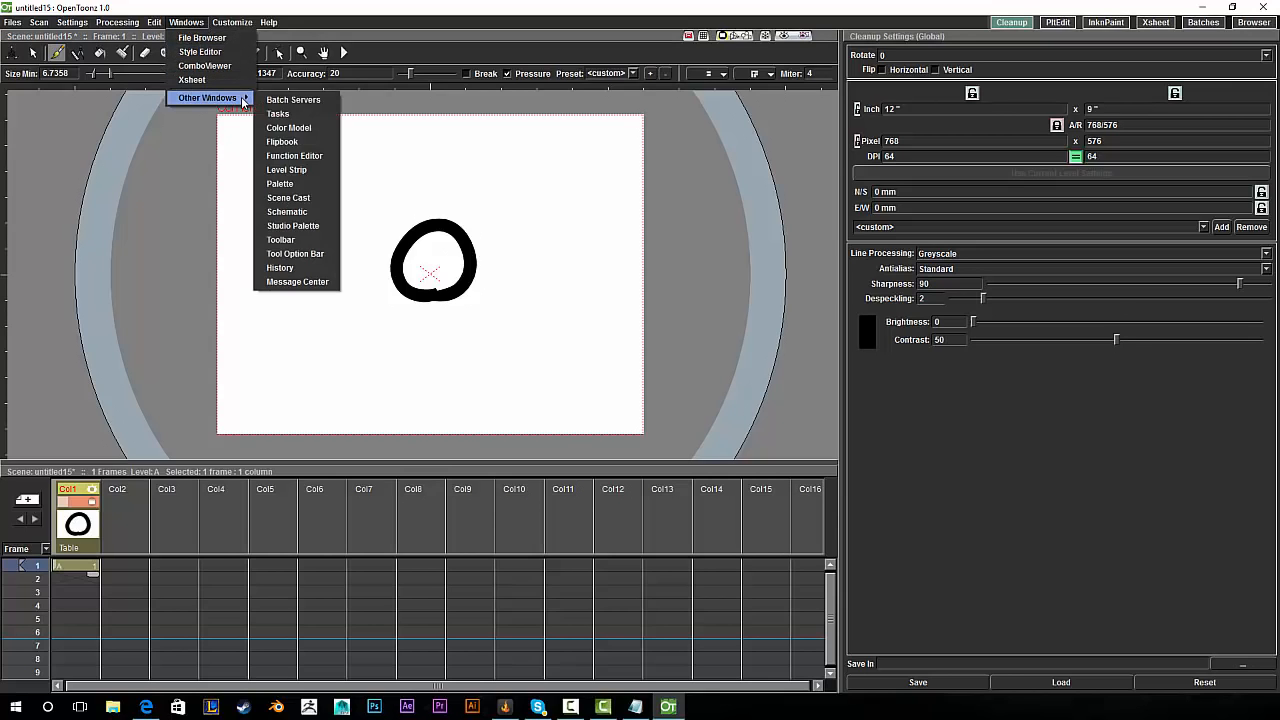
left_click(287, 211)
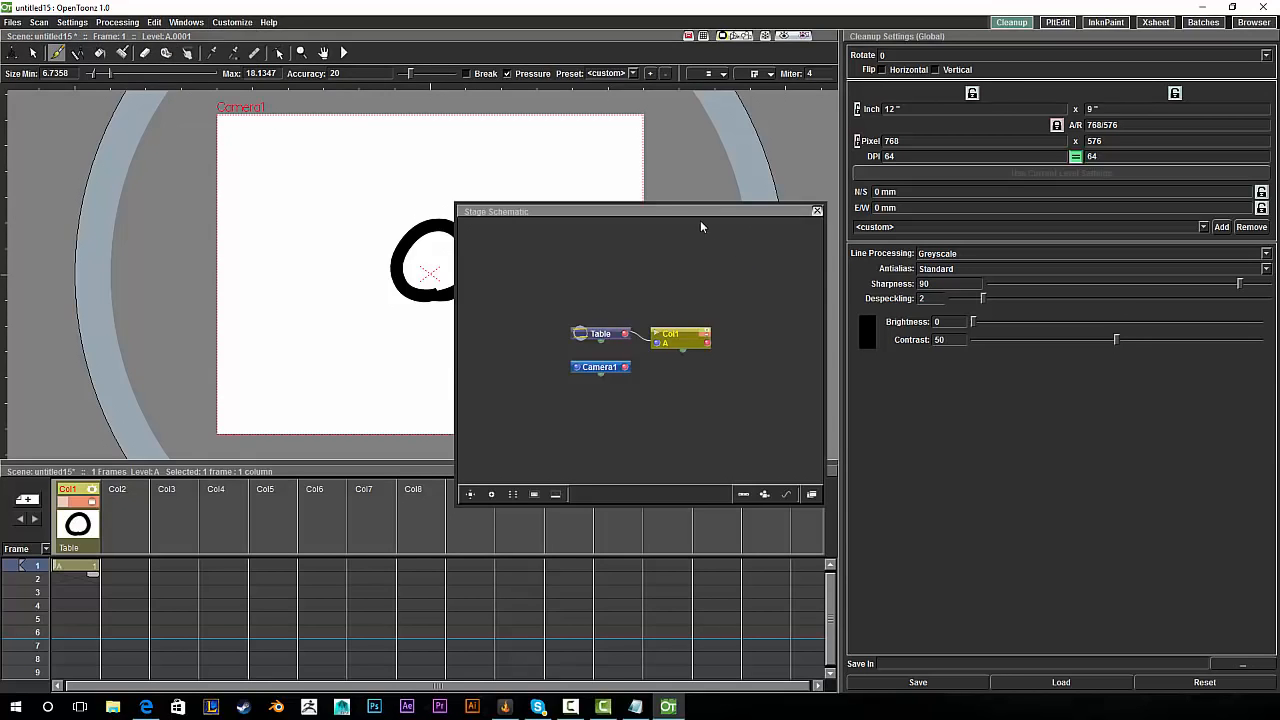
left_click_drag(730, 204, 810, 89)
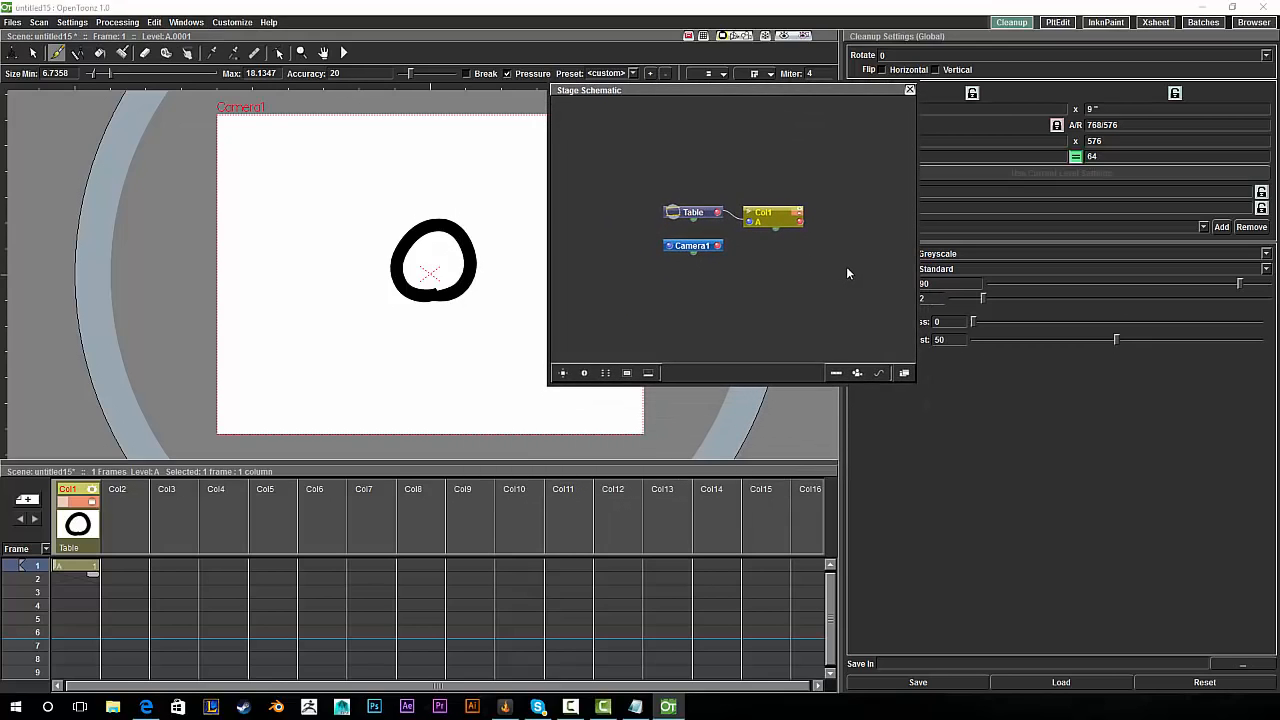
Spread the schematic nodes apart, with Table far from Col1 on its right and Camera1 below Table.
left_click_drag(771, 218, 808, 215)
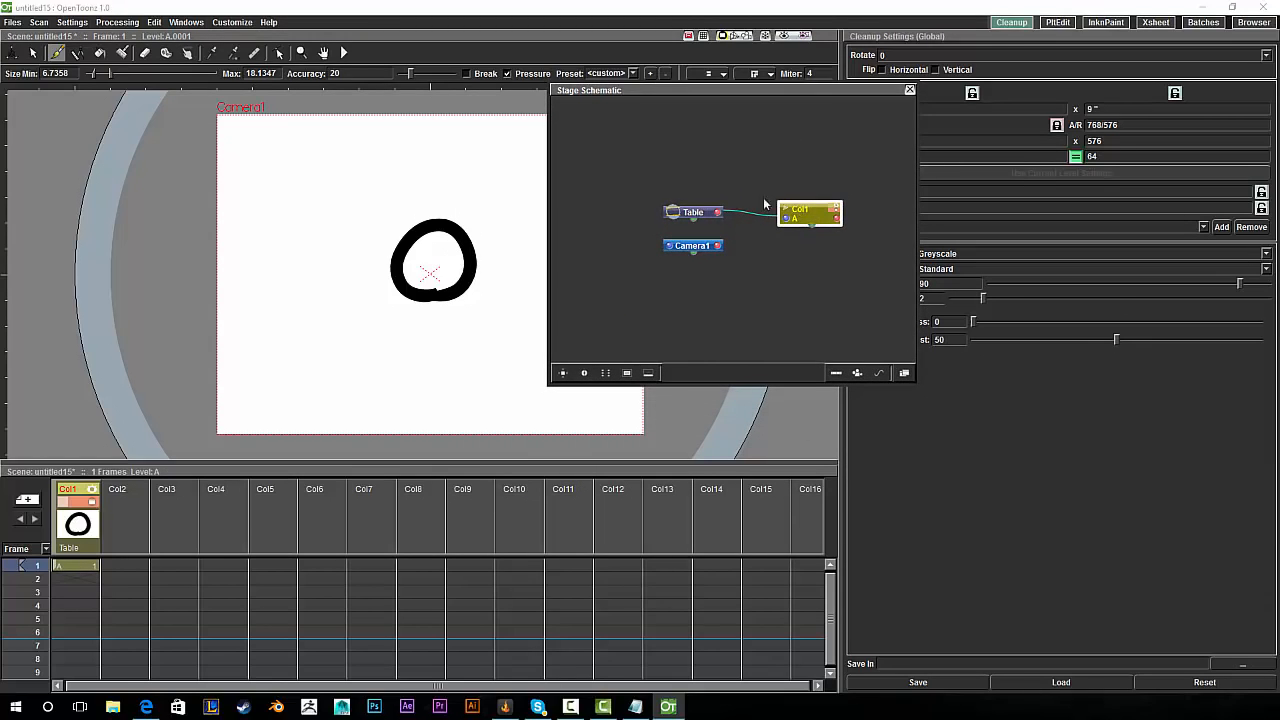
left_click(705, 215)
left_click_drag(705, 215, 606, 196)
left_click_drag(806, 214, 844, 197)
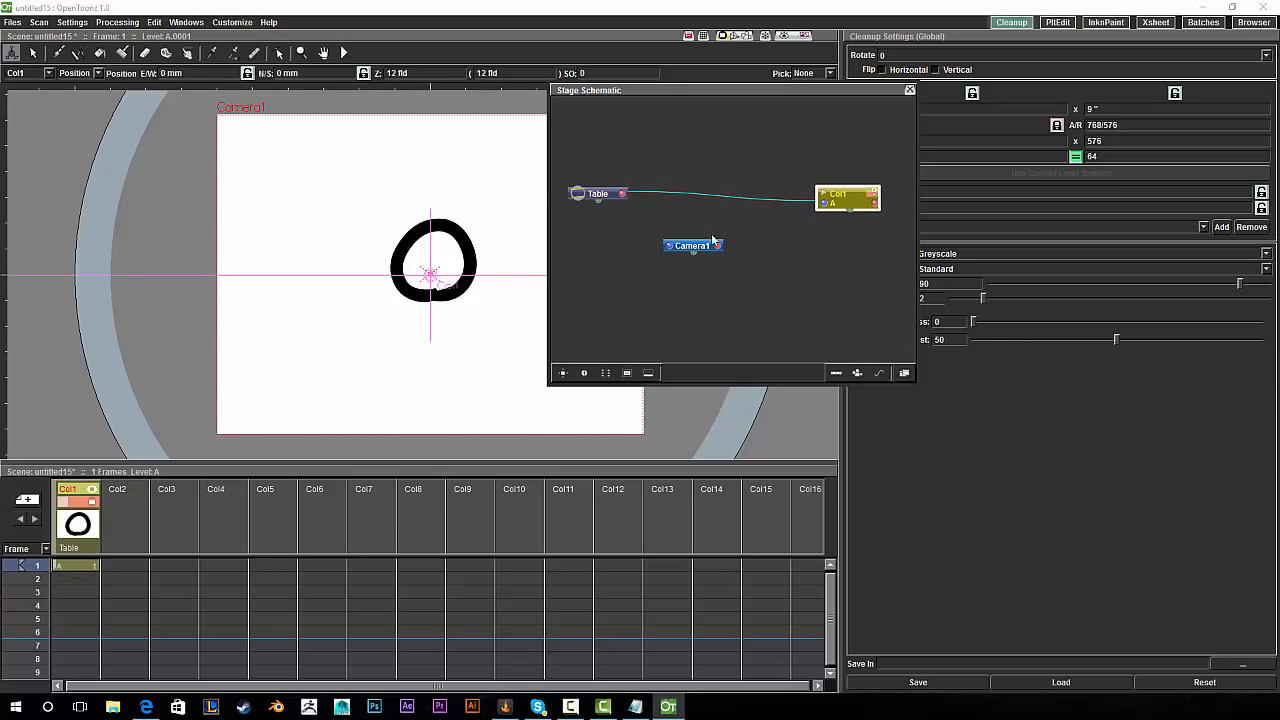
left_click_drag(706, 241, 629, 283)
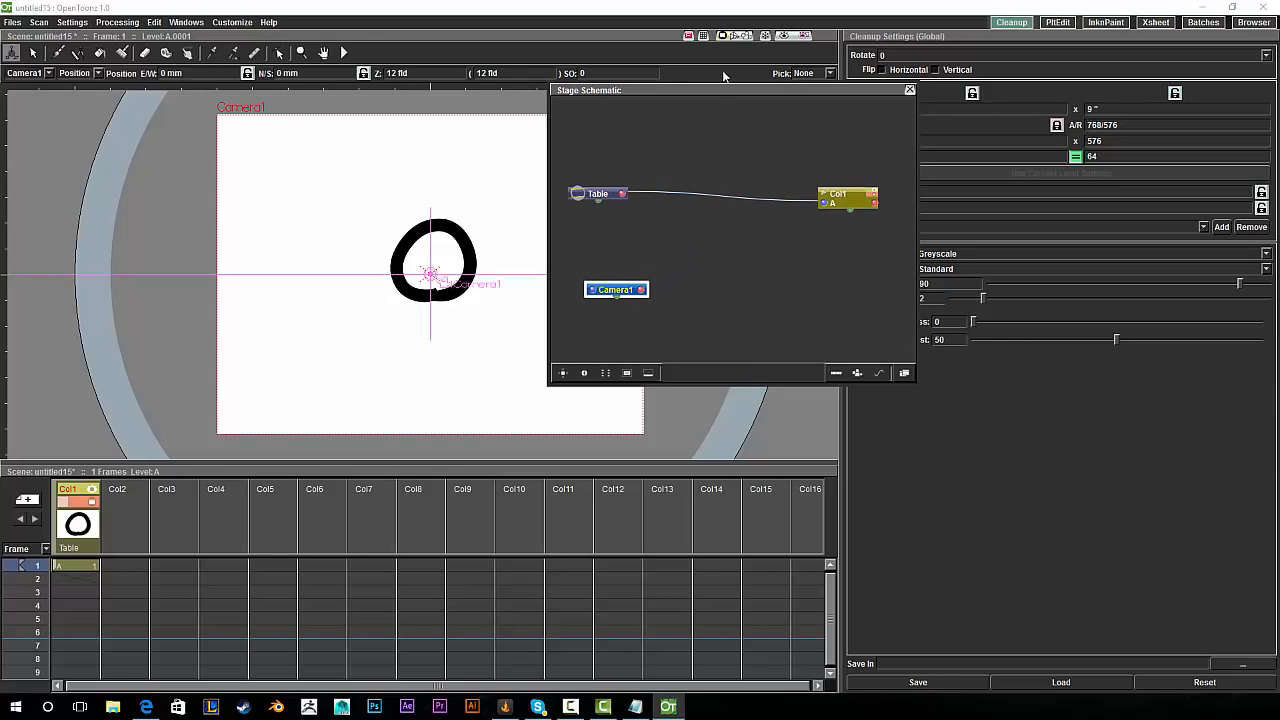
Reposition and enlarge the Stage Schematic window, and view the options for adding new nodes without choosing one.
left_click_drag(712, 90, 582, 84)
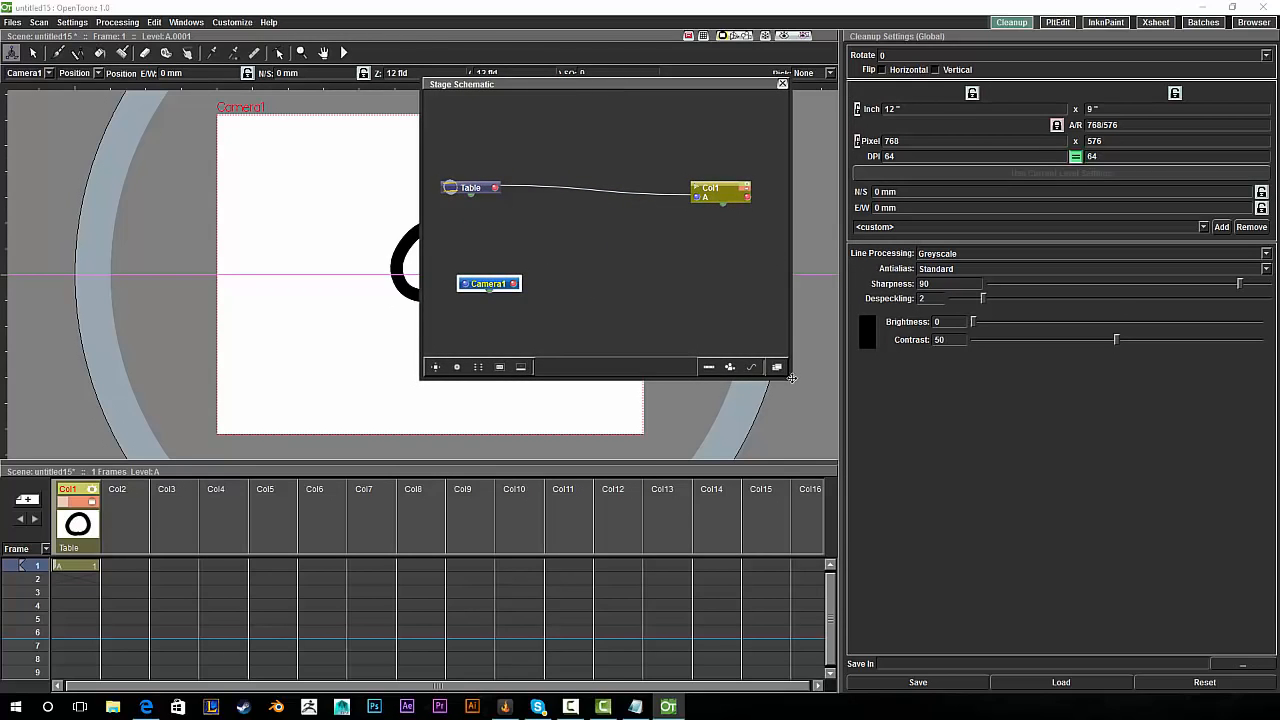
left_click_drag(792, 378, 953, 456)
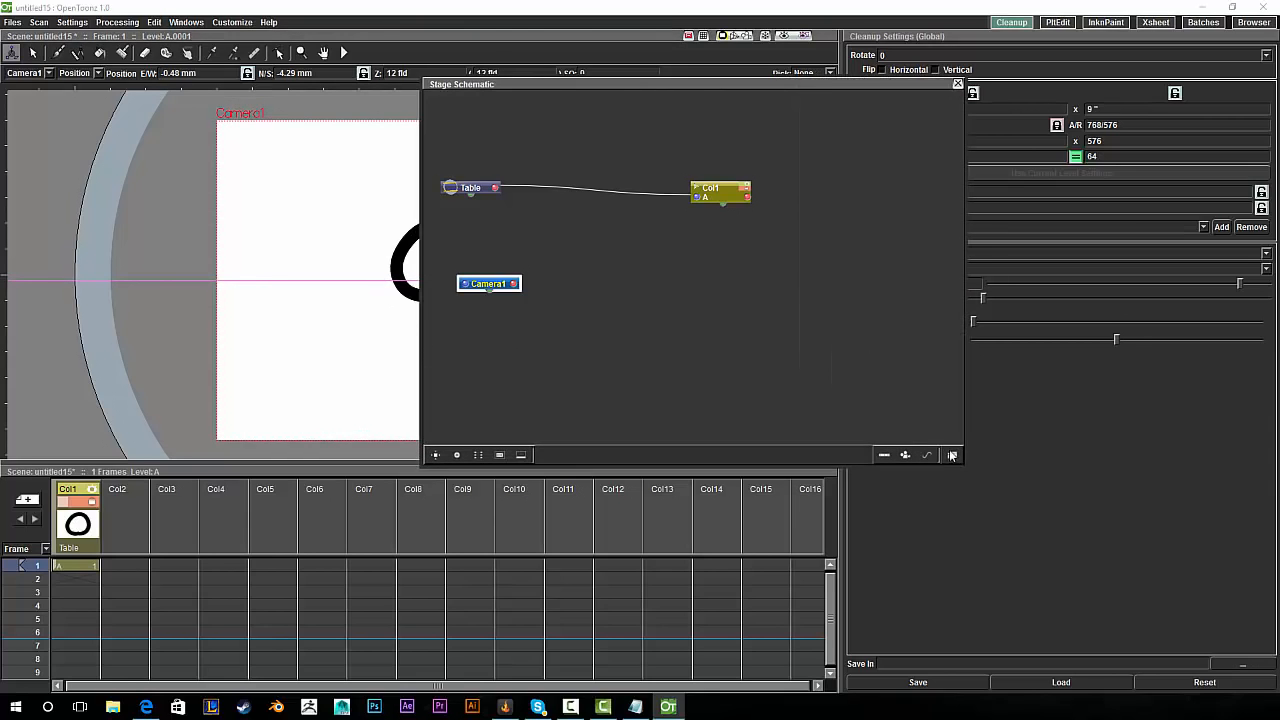
right_click(697, 317)
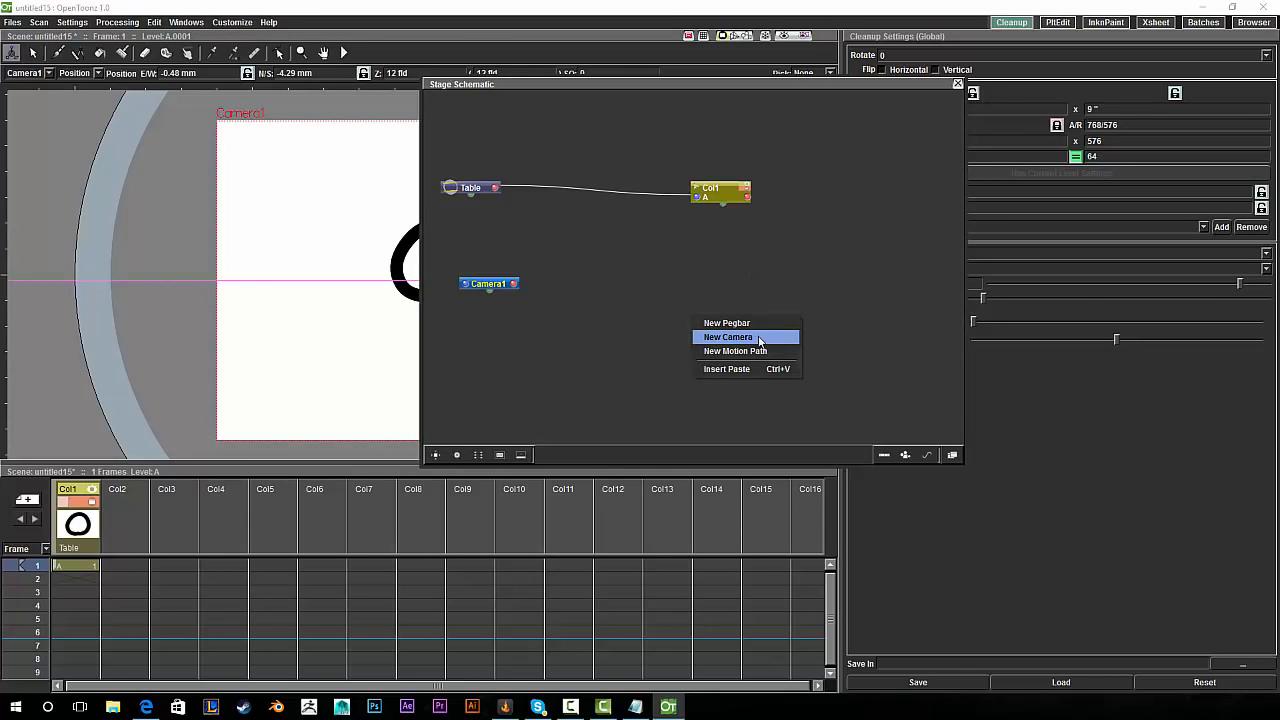
left_click(550, 256)
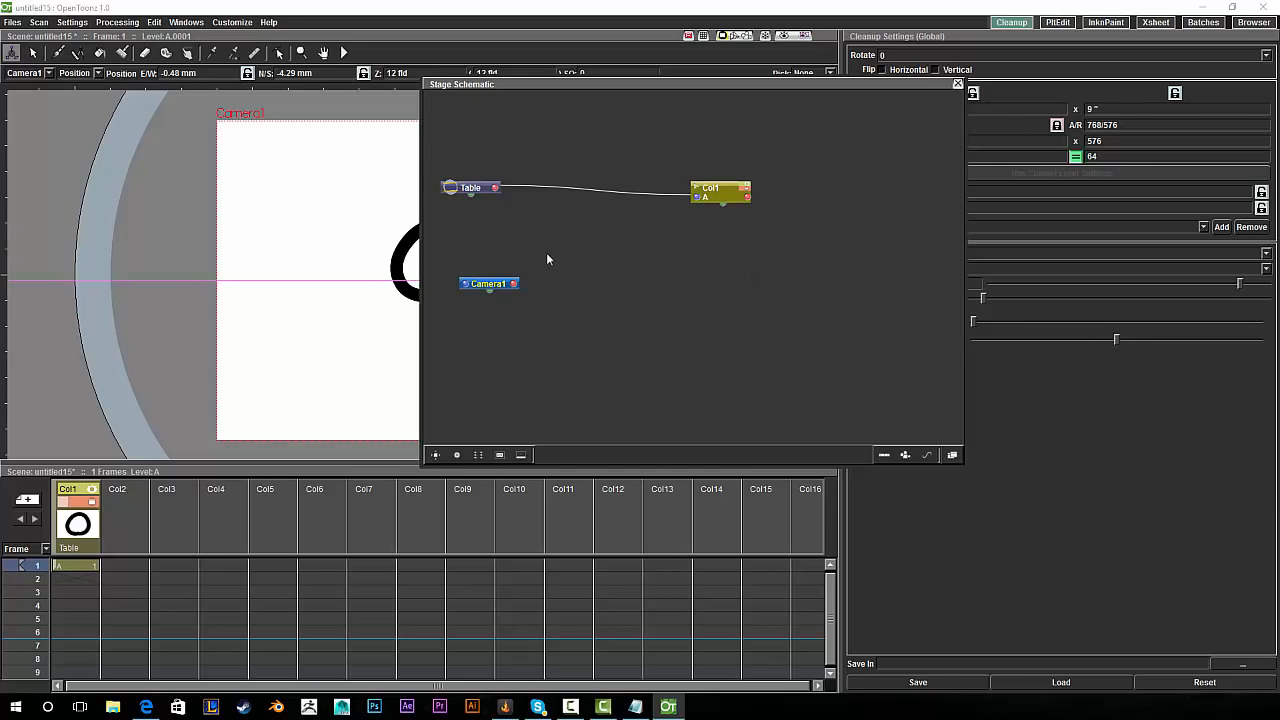
Shift the Table node slightly toward Col1 and select the Camera1 node in the repositioned schematic window.
left_click_drag(479, 184, 510, 181)
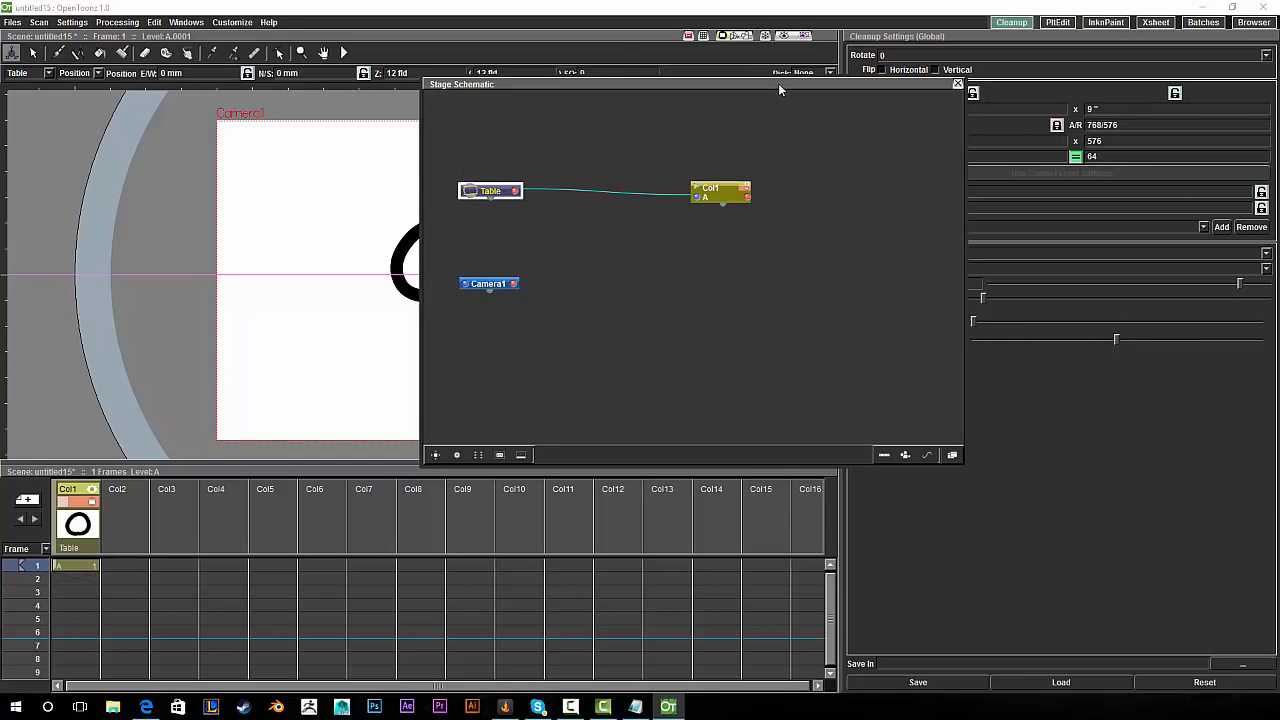
left_click_drag(780, 89, 735, 79)
left_click_drag(480, 257, 481, 260)
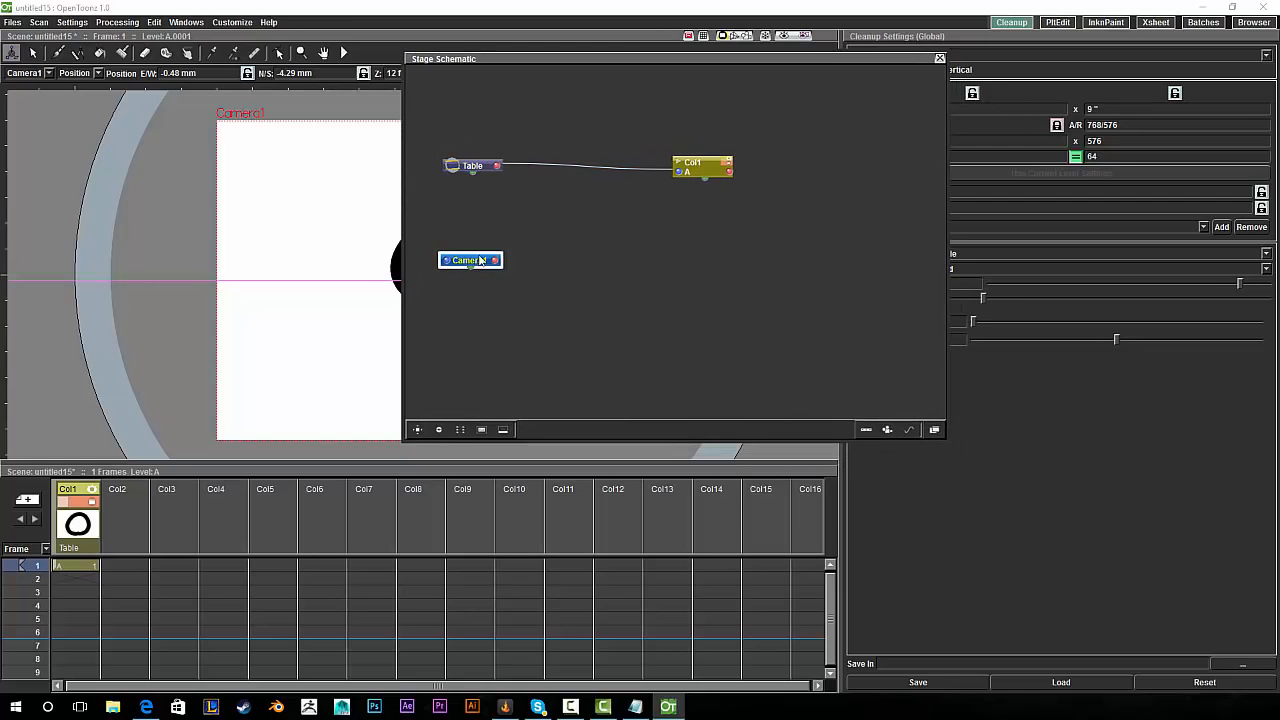
Move the Stage Schematic window off the drawn circle and raise the Col1 node slightly above the Table node.
left_click(689, 228)
left_click_drag(820, 58, 1036, 68)
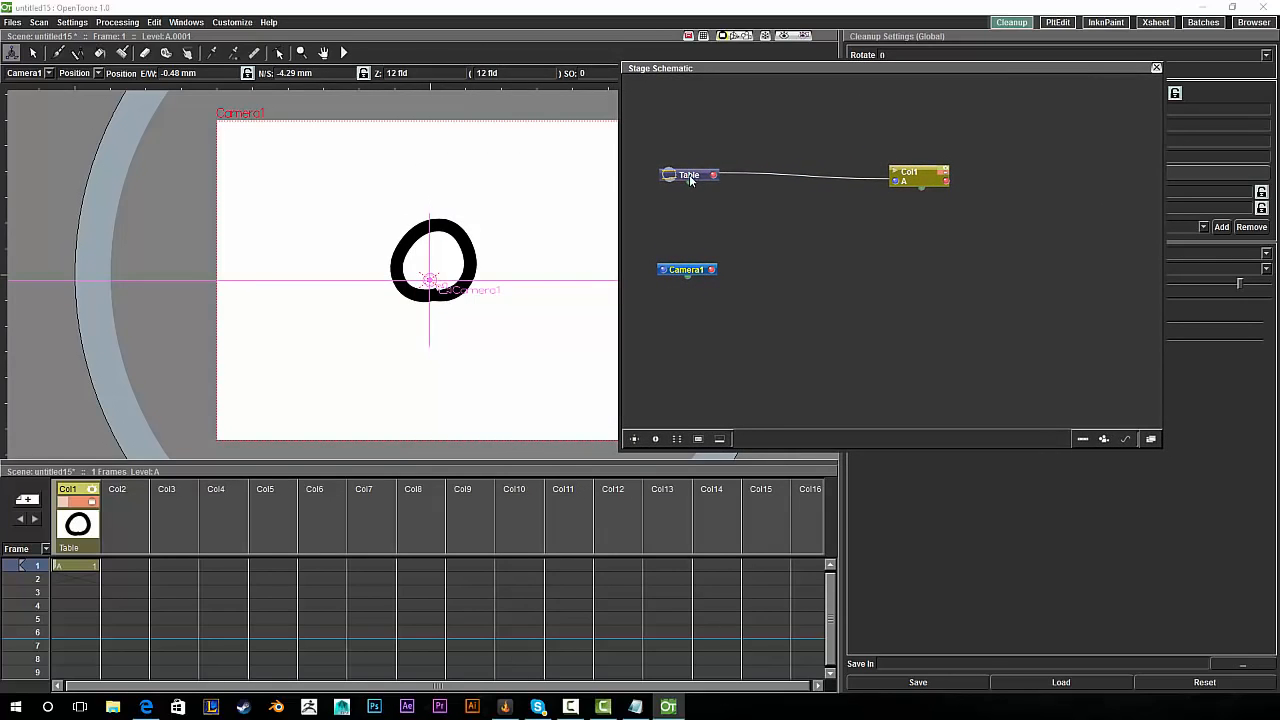
left_click(689, 174)
left_click(921, 176)
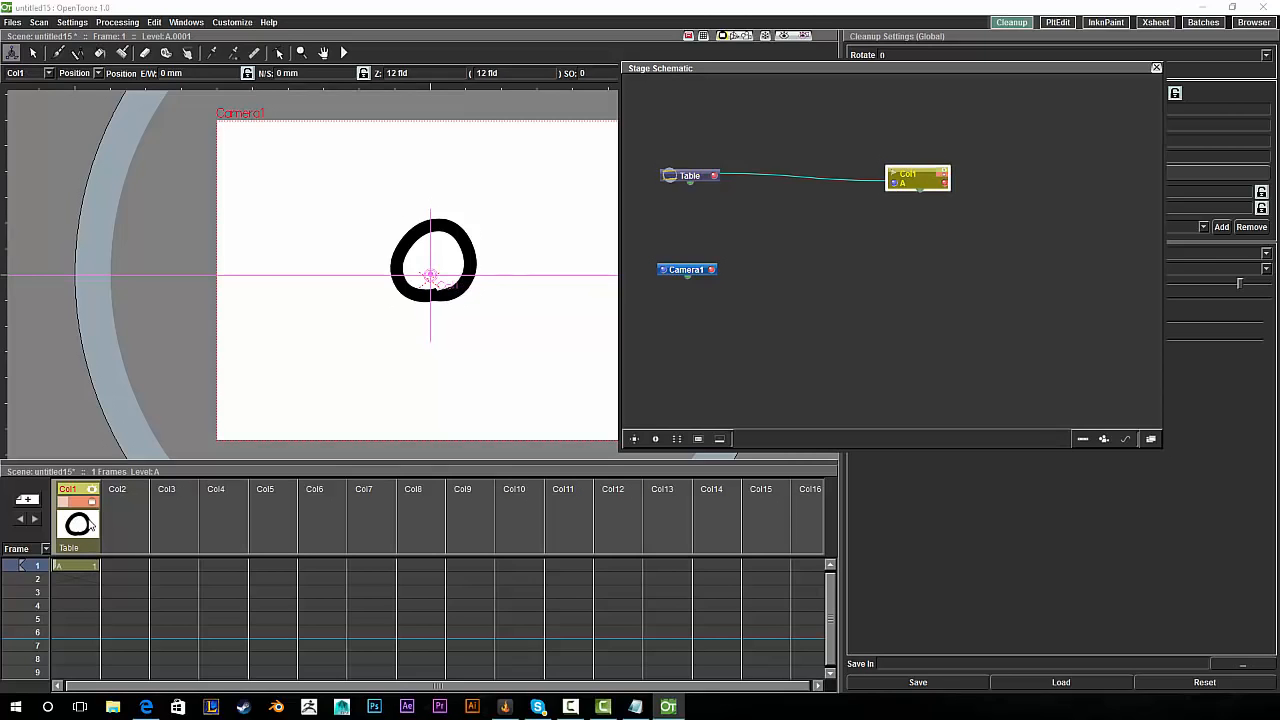
left_click_drag(926, 160, 931, 151)
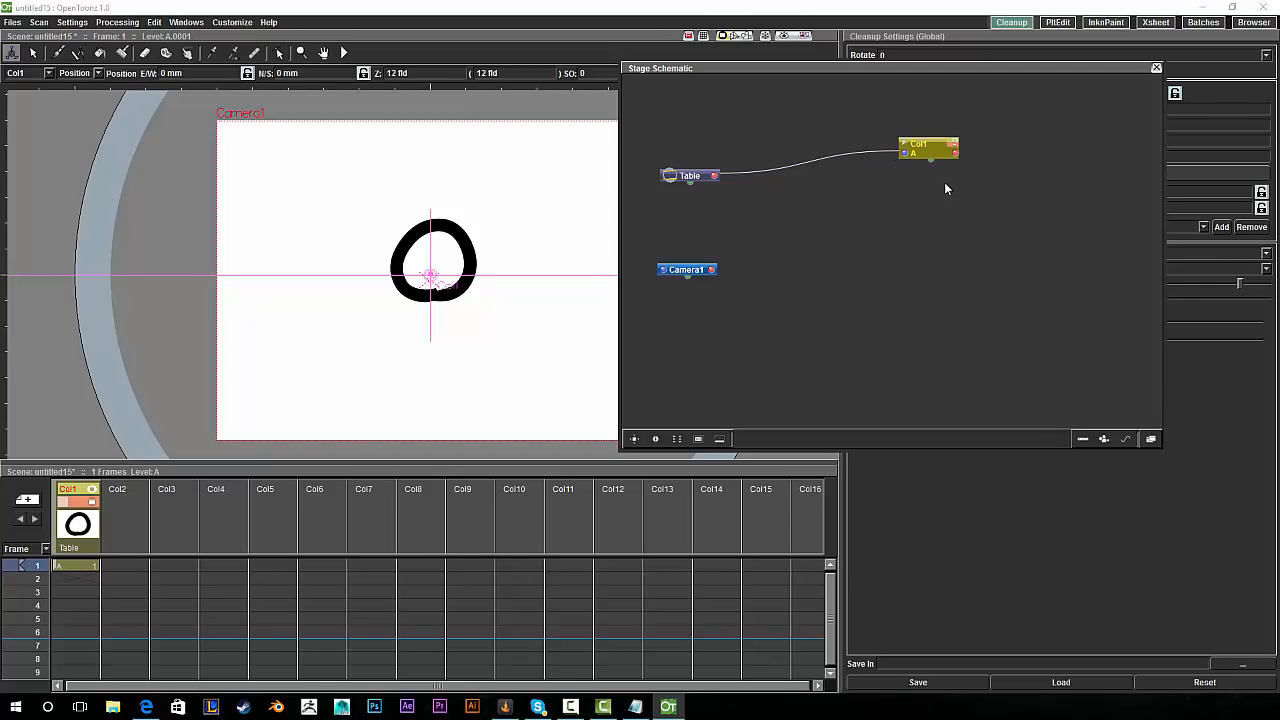
Add a new motion path to Col1 and arrange the path node directly below the Col1 node.
right_click(944, 185)
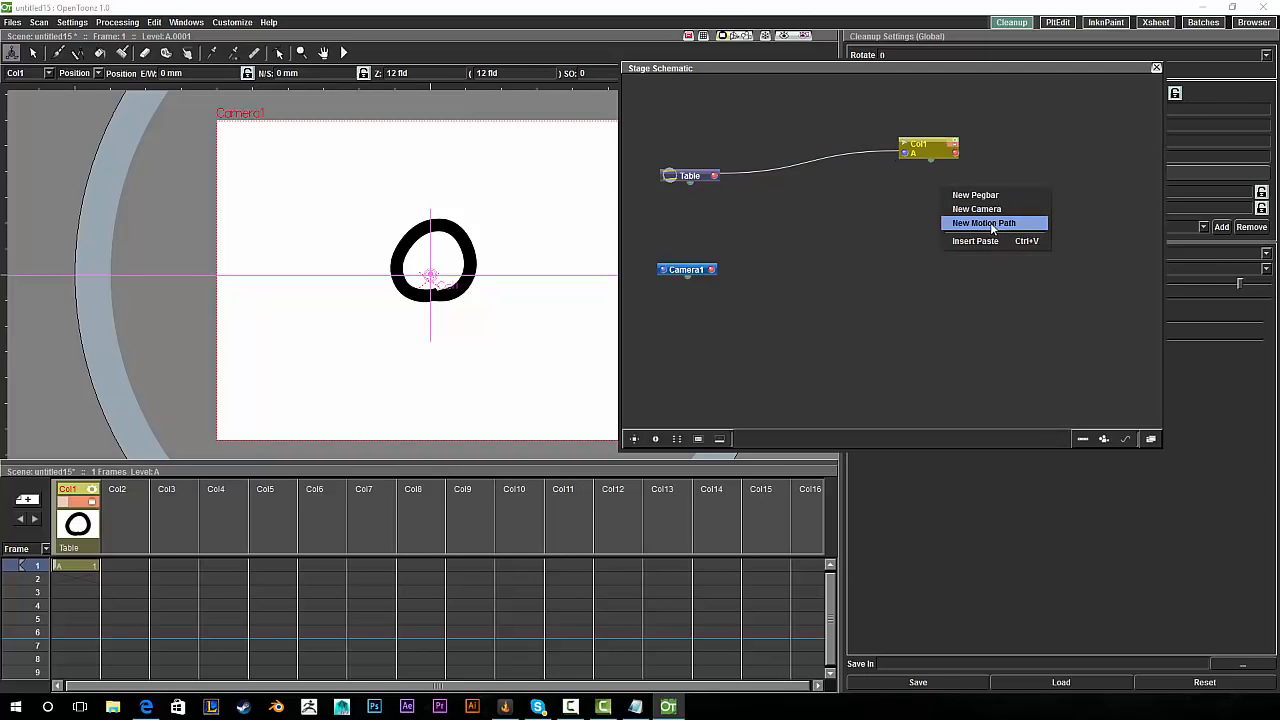
left_click(991, 222)
left_click_drag(985, 193, 948, 276)
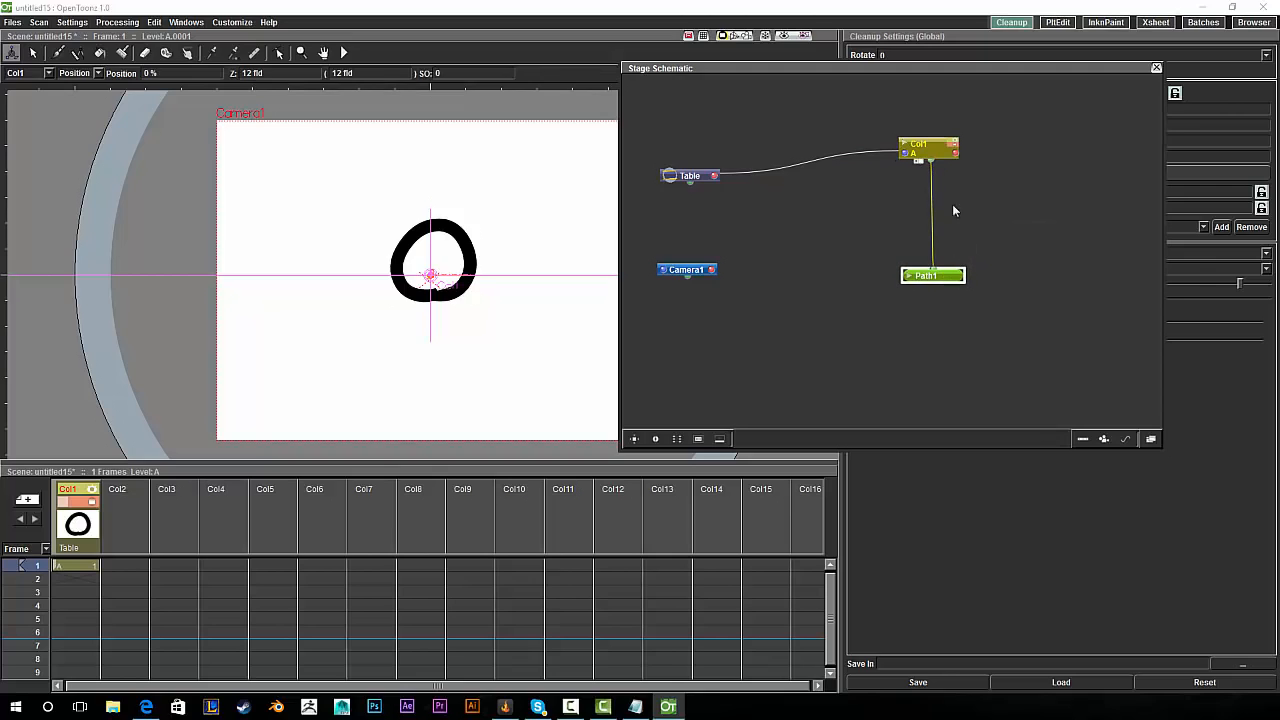
left_click(932, 151)
left_click(944, 276)
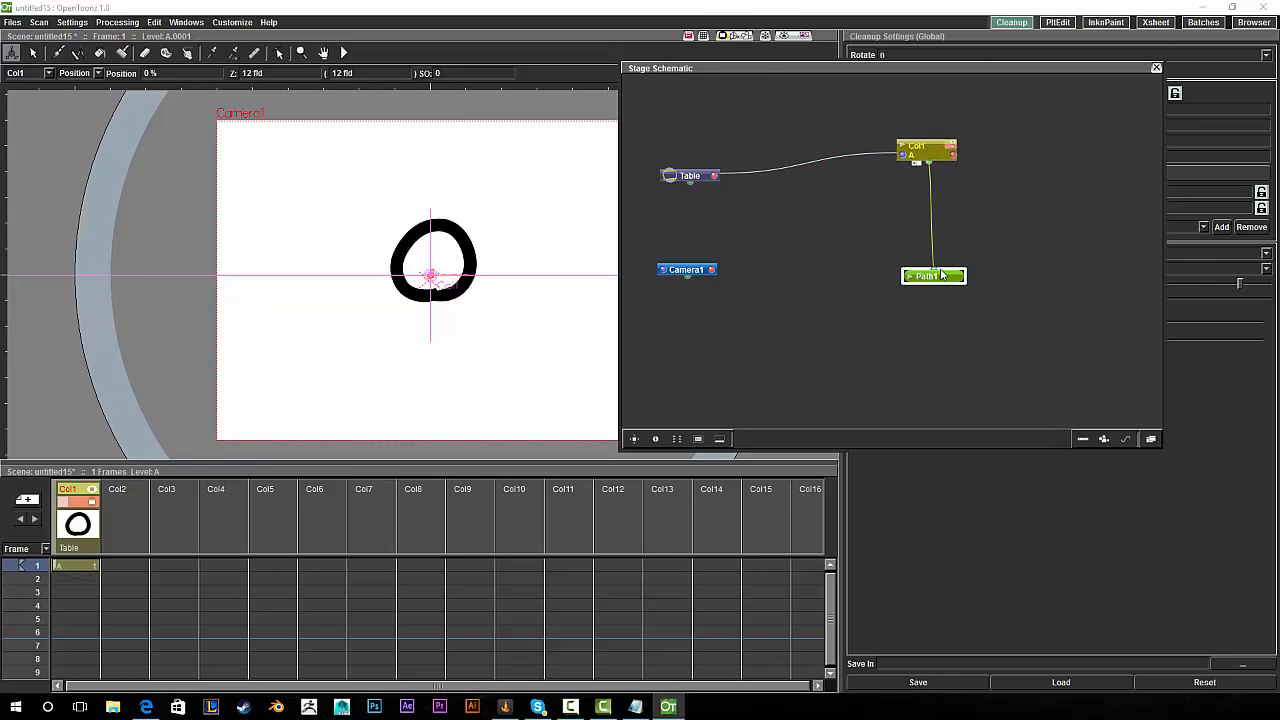
left_click_drag(946, 277, 950, 253)
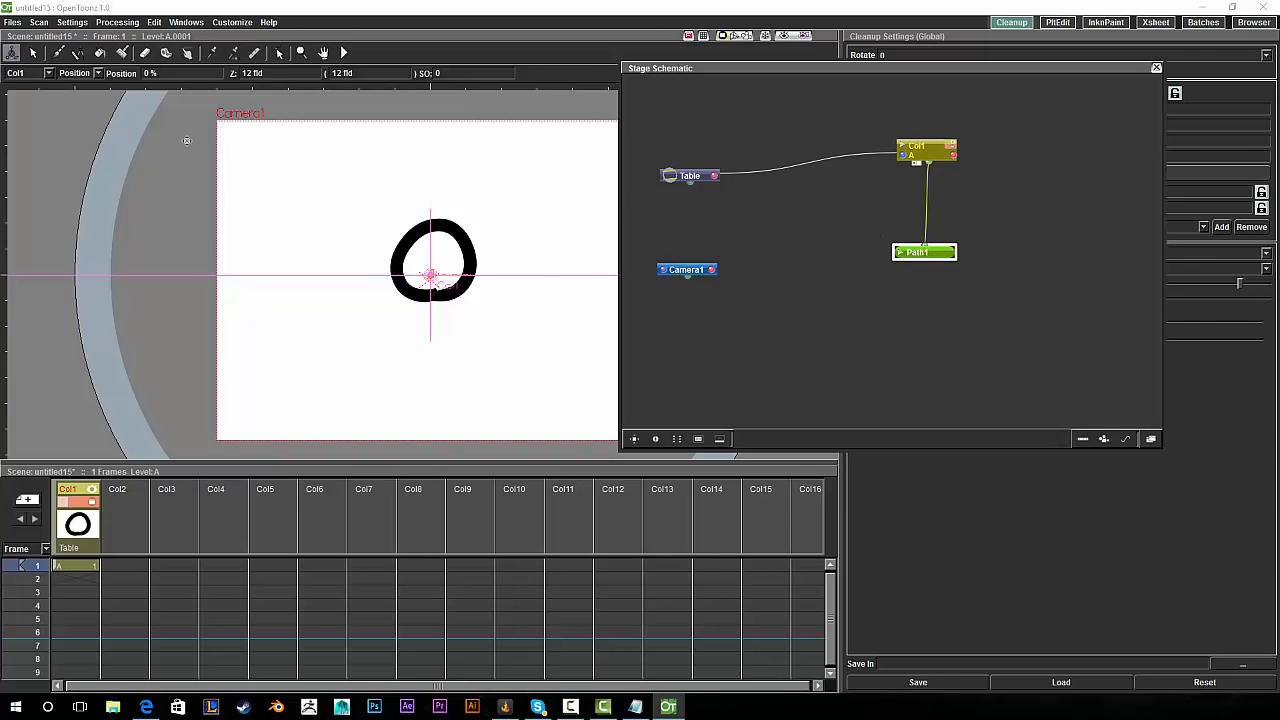
Uncover the canvas and edit the motion path's control points so it runs level from just outside the camera frame's left edge to its right edge.
left_click_drag(848, 66, 930, 64)
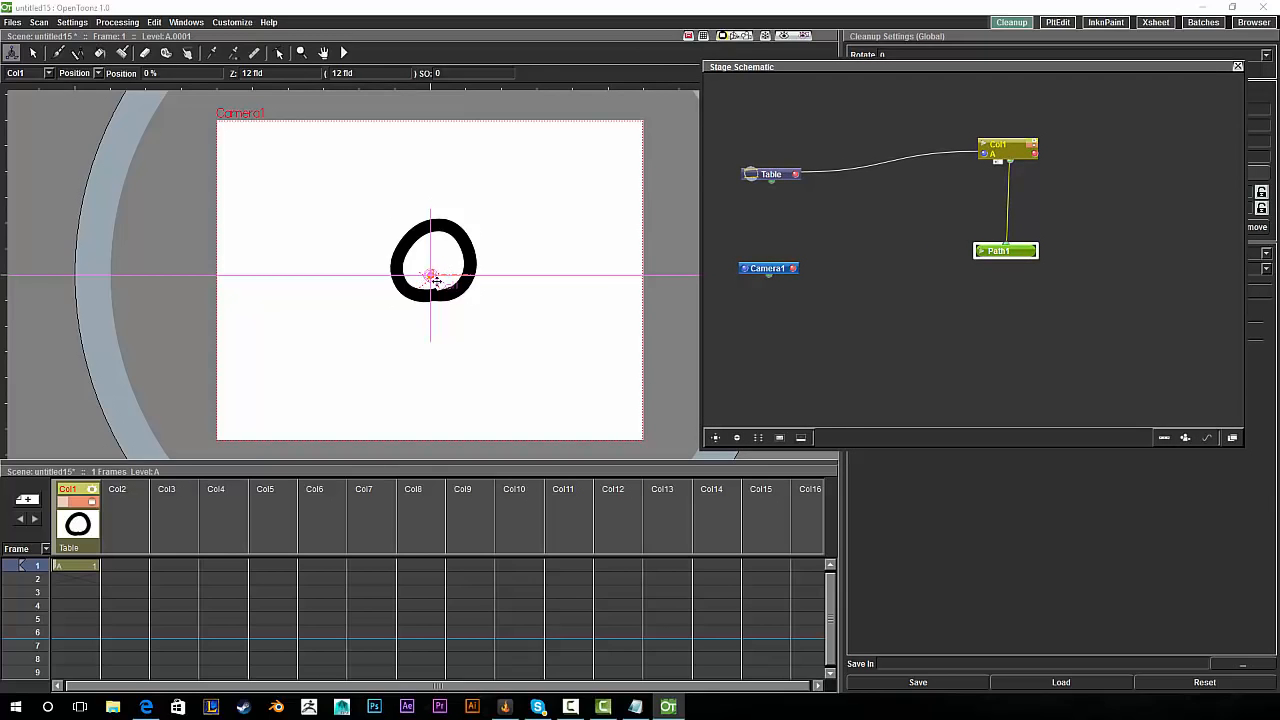
mouse_move(430, 278)
left_mouse_down()
mouse_move(516, 274)
mouse_move(369, 295)
mouse_move(529, 298)
mouse_move(391, 317)
mouse_move(529, 320)
mouse_move(354, 322)
left_mouse_up()
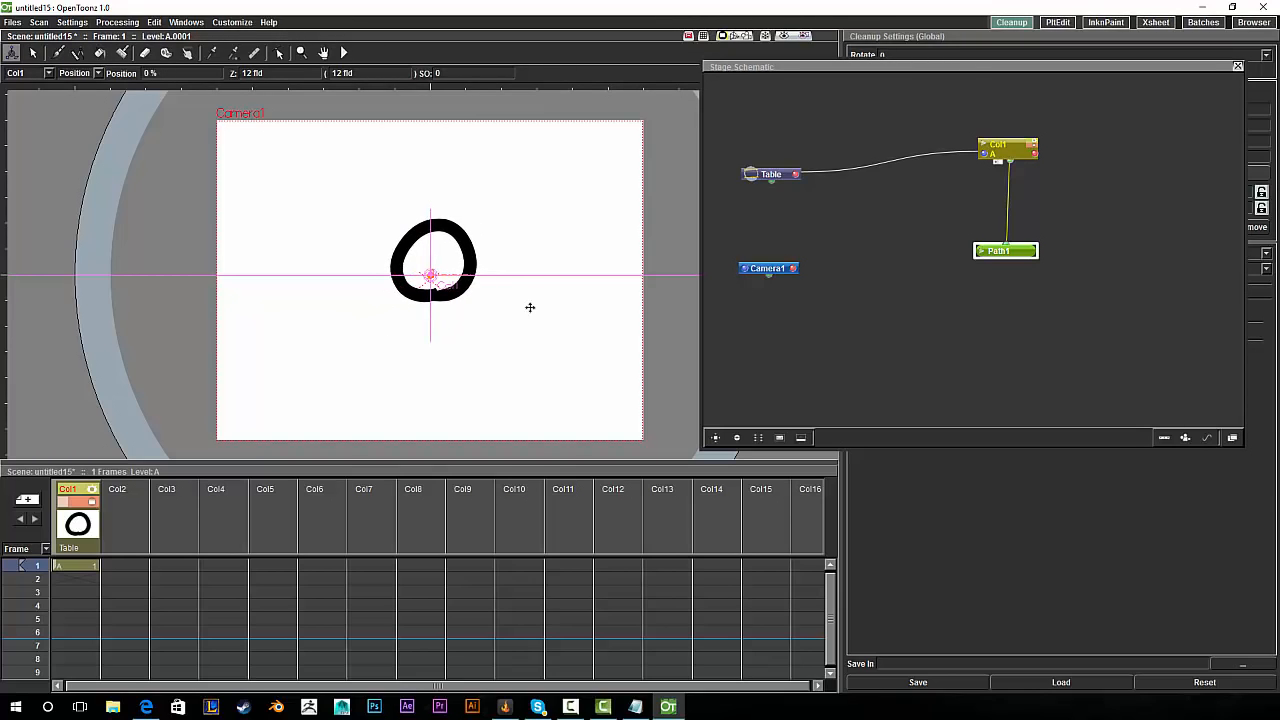
mouse_move(530, 307)
left_mouse_down()
mouse_move(637, 294)
mouse_move(317, 323)
mouse_move(663, 296)
mouse_move(421, 320)
mouse_move(340, 345)
mouse_move(680, 263)
mouse_move(372, 328)
mouse_move(263, 420)
left_mouse_up()
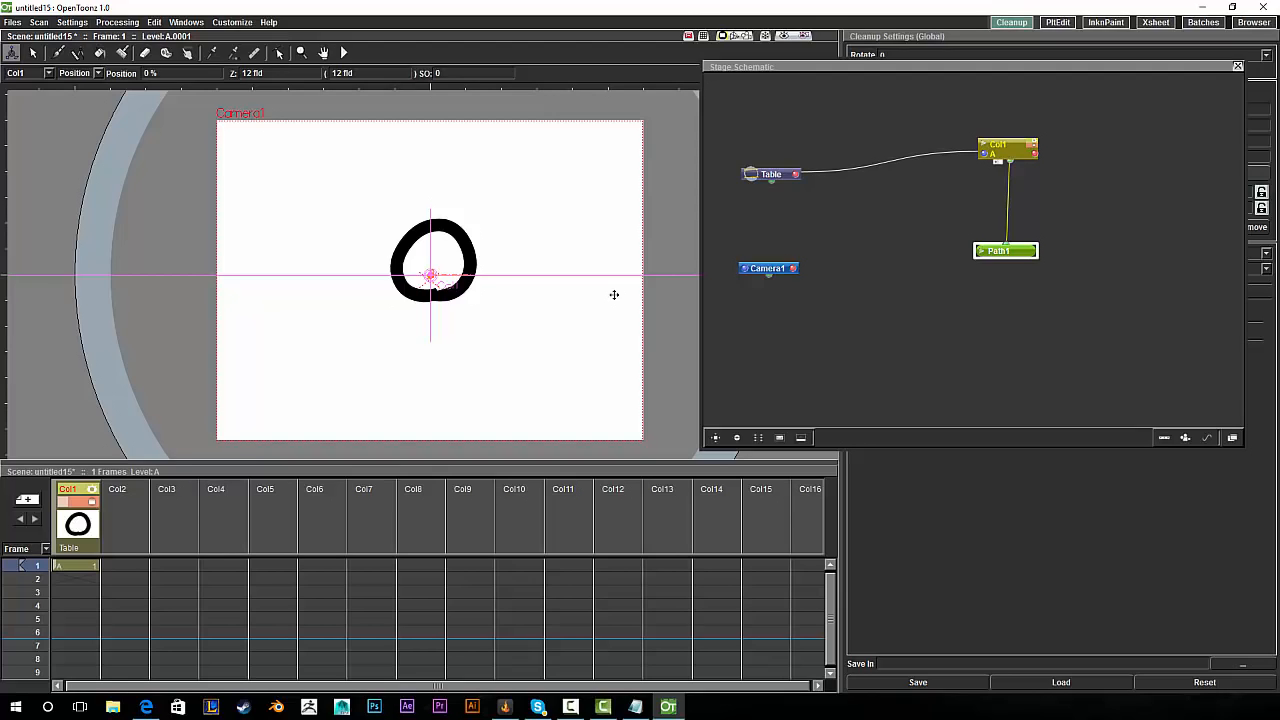
left_click(279, 52)
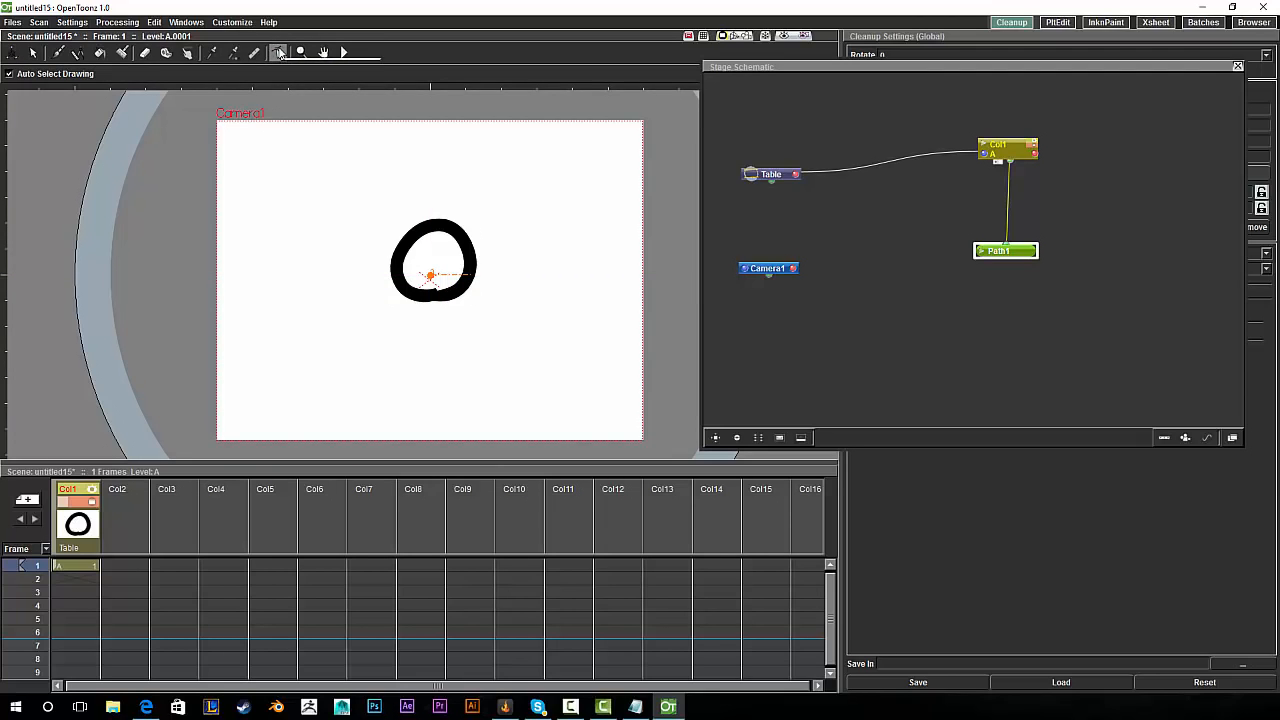
left_click(452, 278)
mouse_move(434, 273)
left_mouse_down()
mouse_move(218, 235)
mouse_move(172, 190)
left_mouse_up()
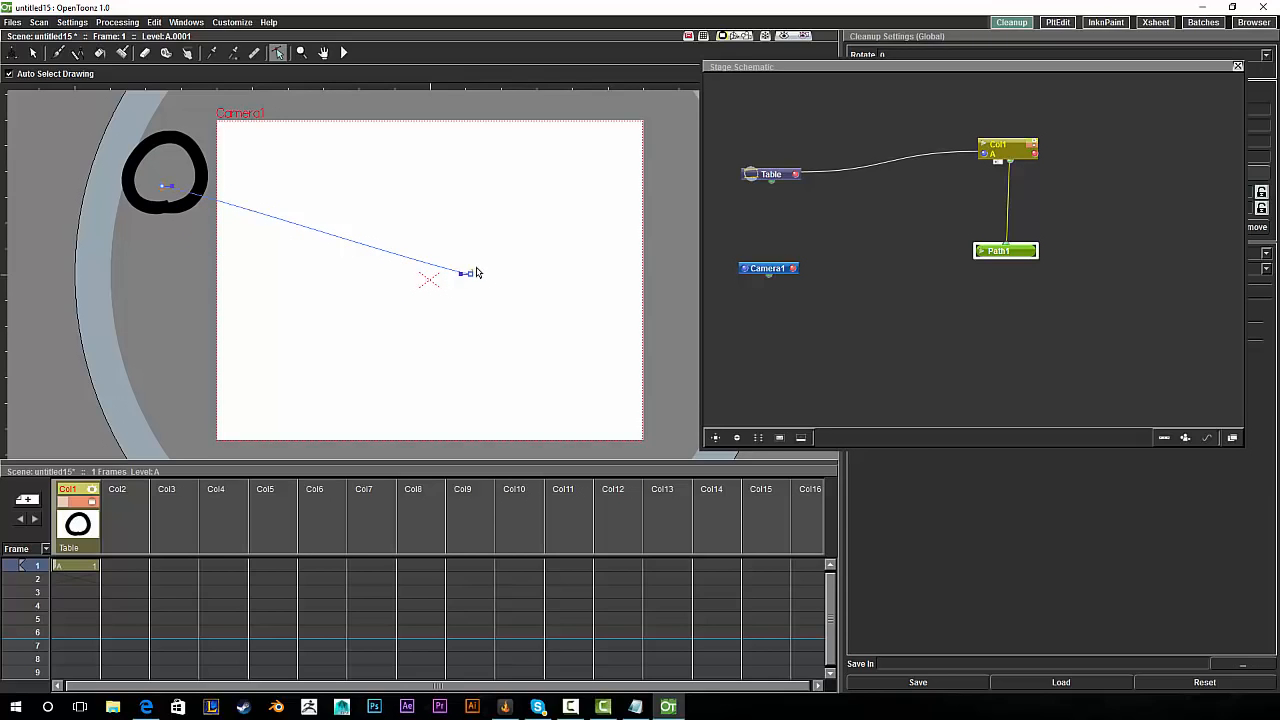
left_click_drag(476, 272, 670, 185)
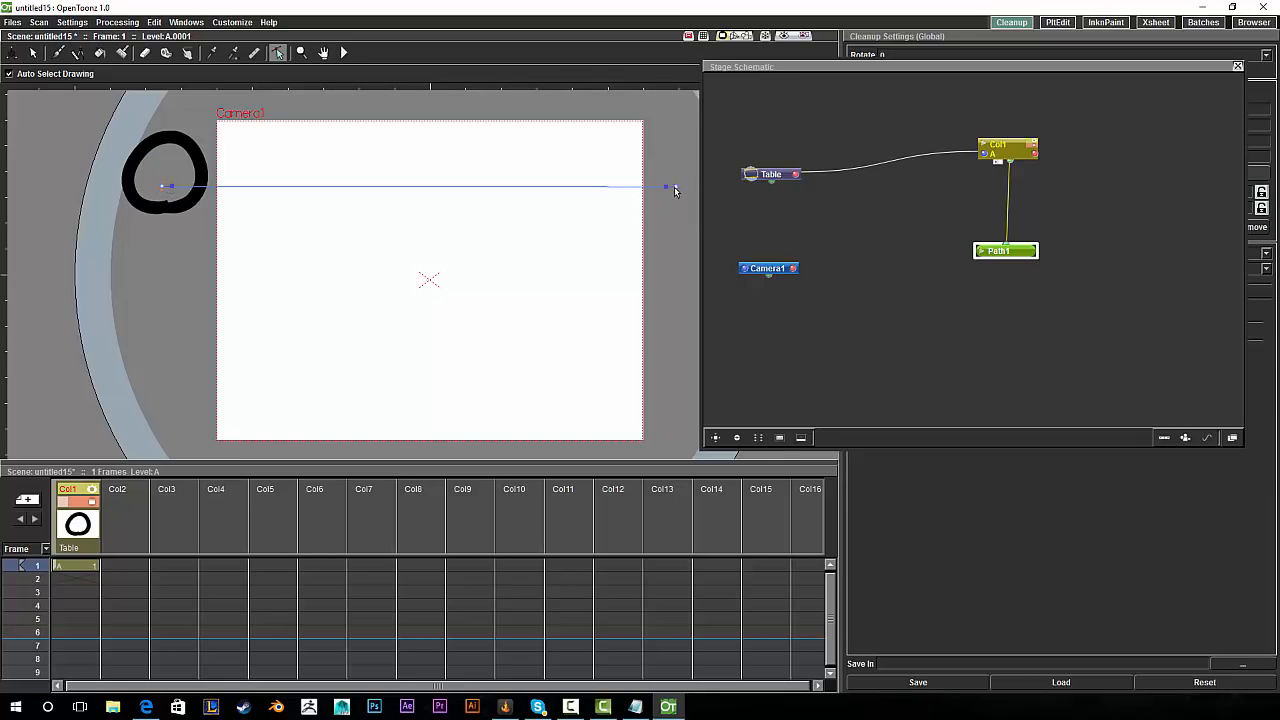
Add a control point midway along the motion path, lower it toward the frame's base, and shorten its handles into a sharp V-shaped bounce.
left_click(435, 187)
left_click_drag(425, 192, 429, 366)
left_click(433, 188)
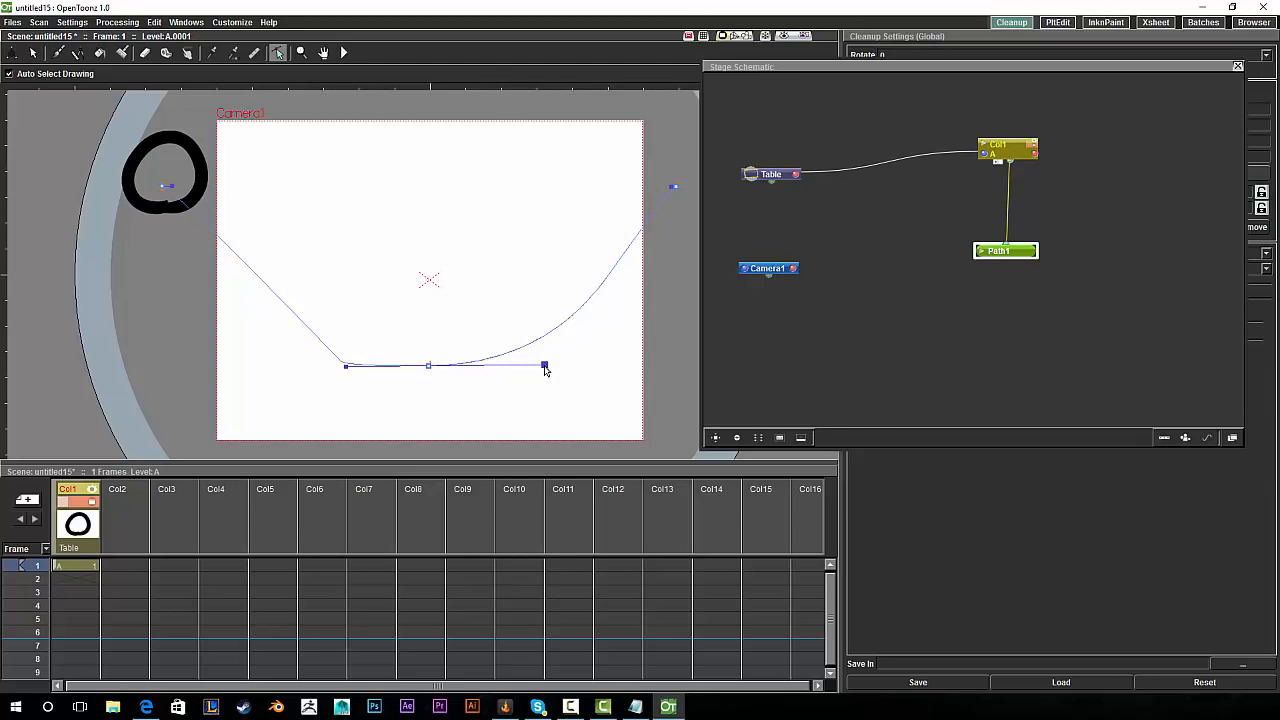
mouse_move(545, 368)
left_mouse_down()
mouse_move(555, 340)
mouse_move(547, 375)
mouse_move(510, 368)
mouse_move(604, 352)
mouse_move(537, 366)
mouse_move(555, 367)
left_mouse_up()
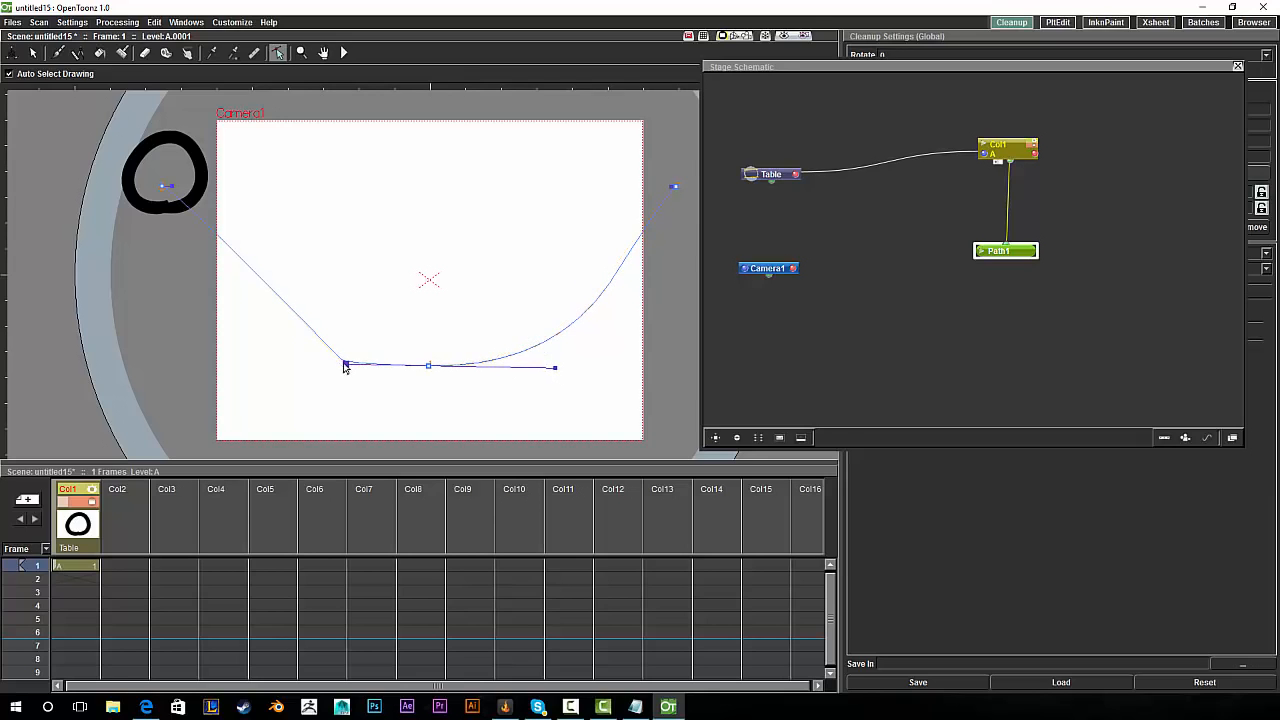
left_click_drag(344, 367, 425, 361)
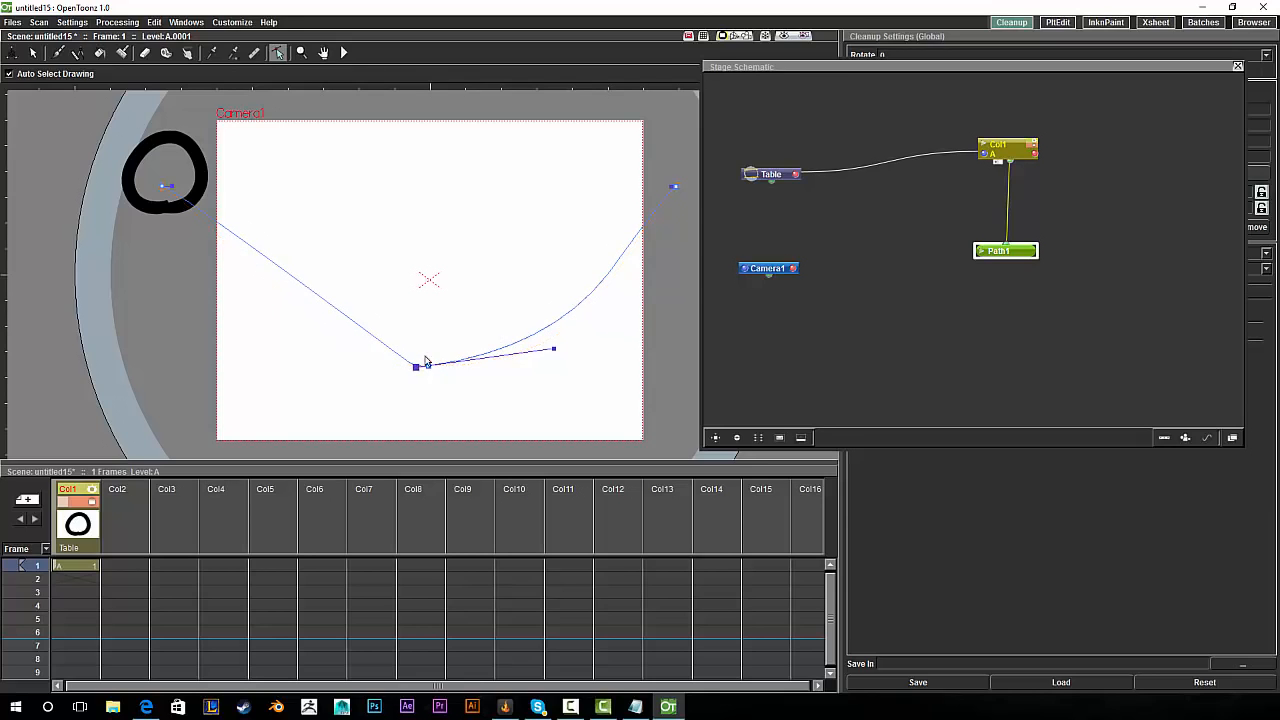
left_click_drag(554, 349, 463, 317)
left_click_drag(429, 366, 438, 370)
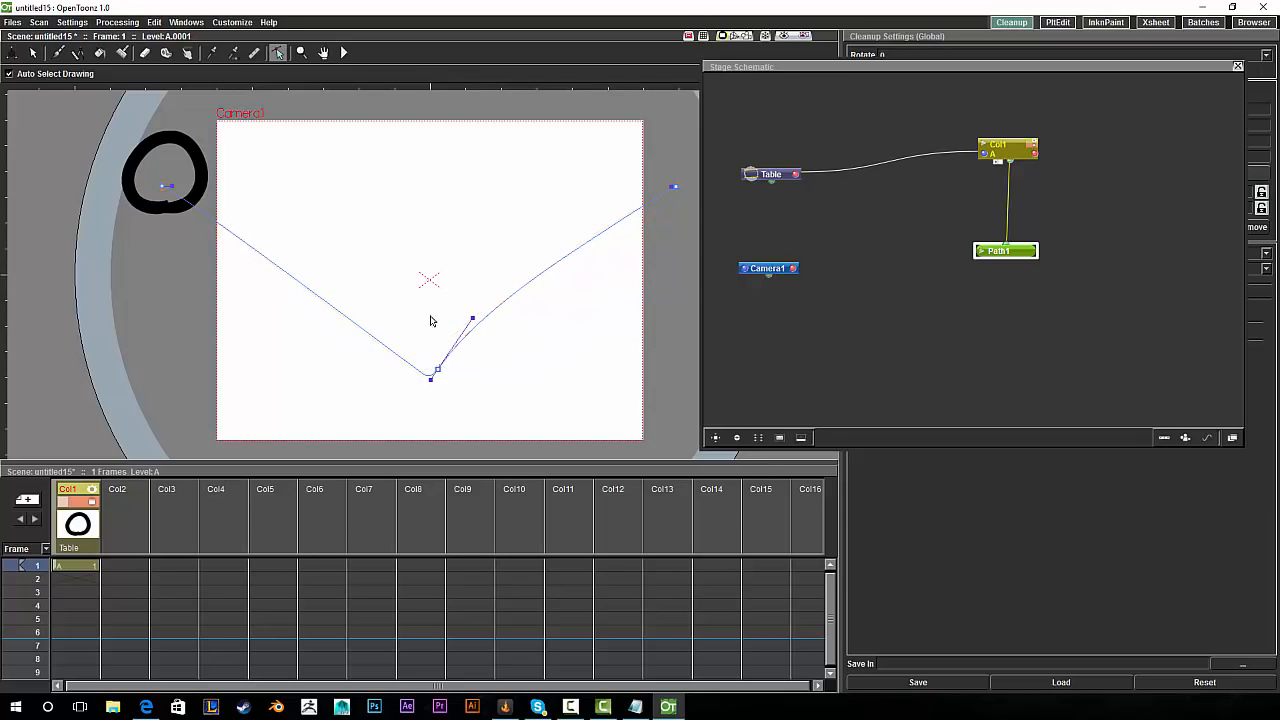
Round both slopes of the bounce path with a new control point on the left slope and a longer handle at the right end.
left_click(300, 284, "ctrl")
left_click_drag(301, 281, 350, 304)
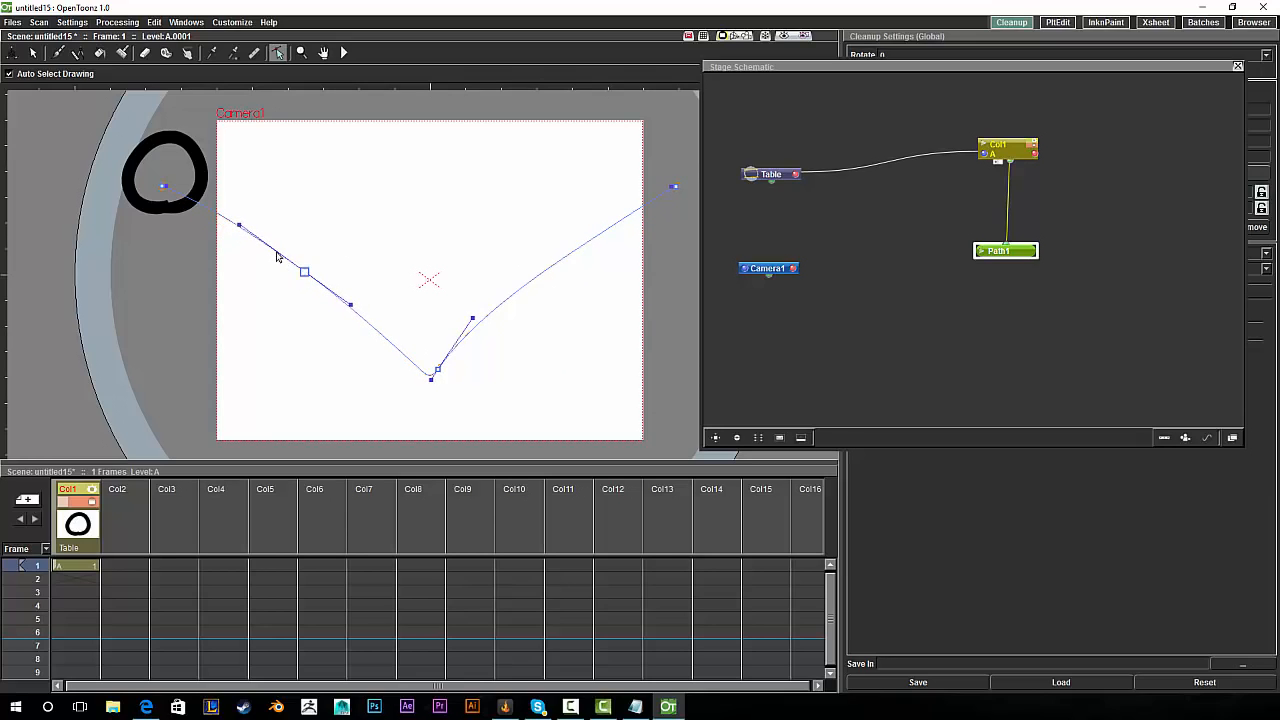
left_click_drag(240, 226, 251, 229)
left_click_drag(305, 271, 311, 265)
left_click_drag(673, 187, 624, 190)
left_click_drag(438, 369, 431, 376)
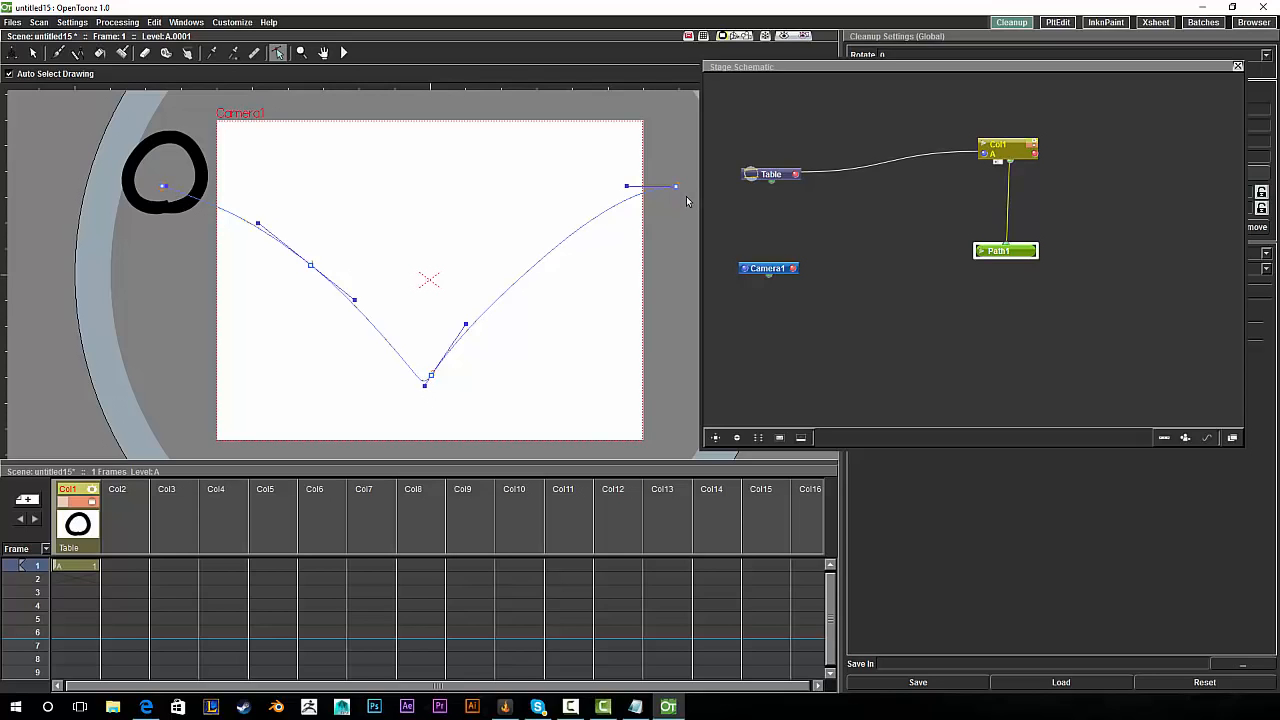
left_click_drag(437, 386, 439, 379)
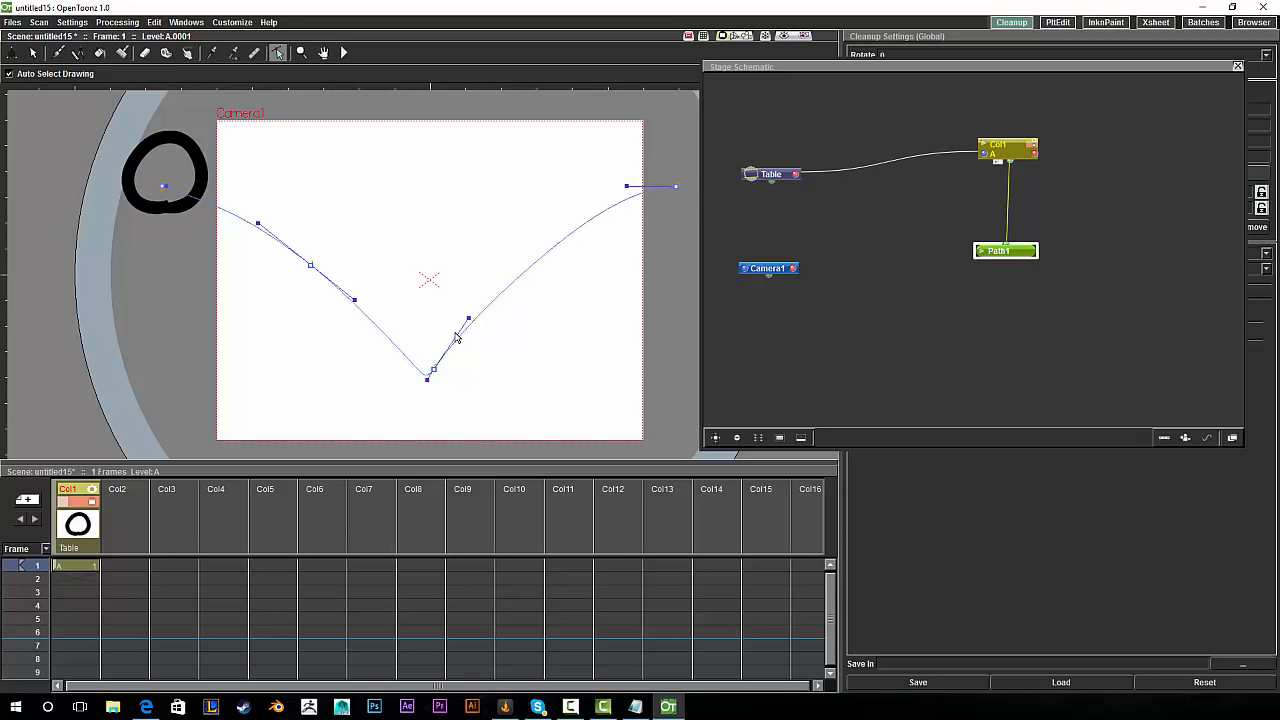
left_click_drag(676, 186, 684, 185)
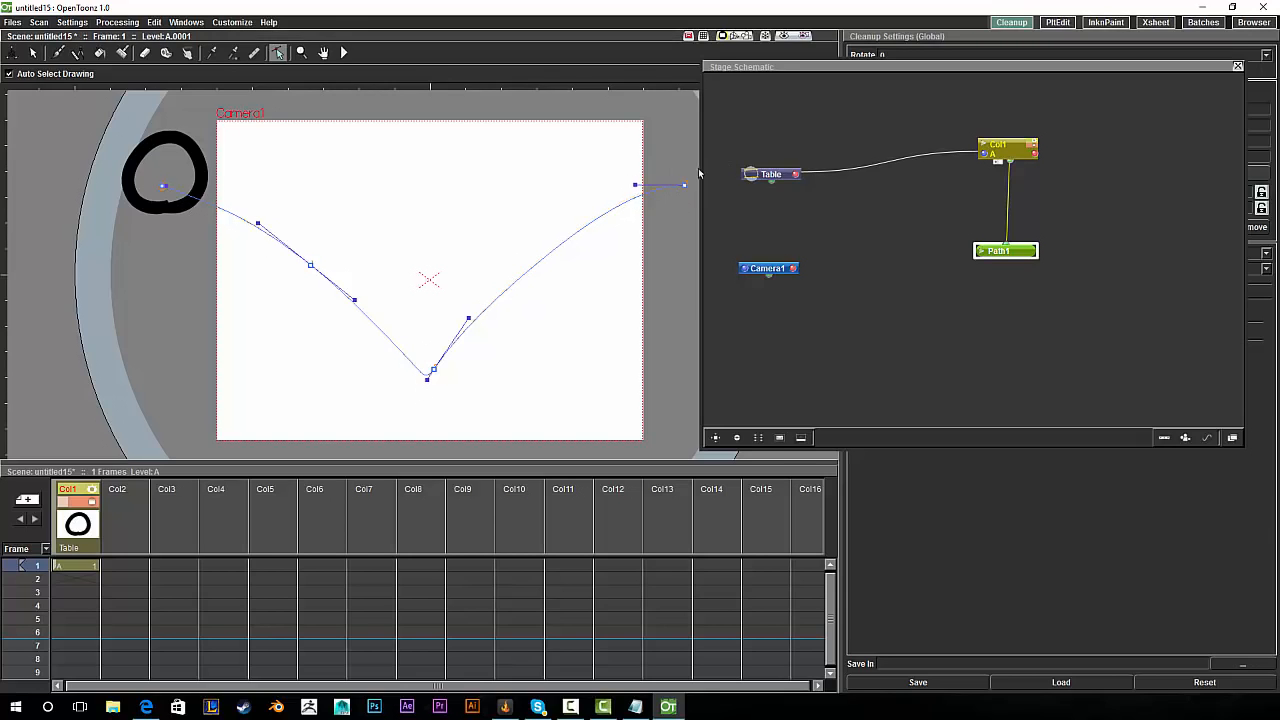
Move the Stage Schematic window farther from the canvas and extend the circle drawing's exposure in Col1 to 12 frames.
left_click_drag(864, 68, 896, 74)
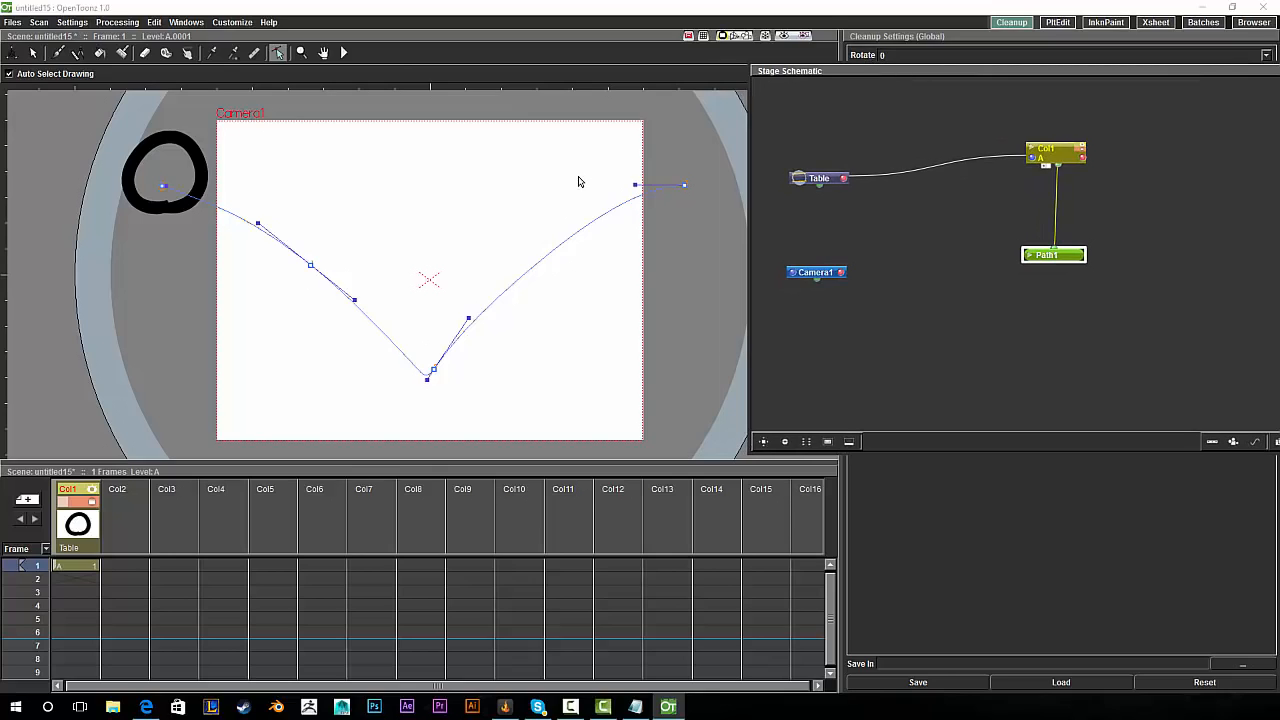
left_click(89, 567)
left_click(90, 580)
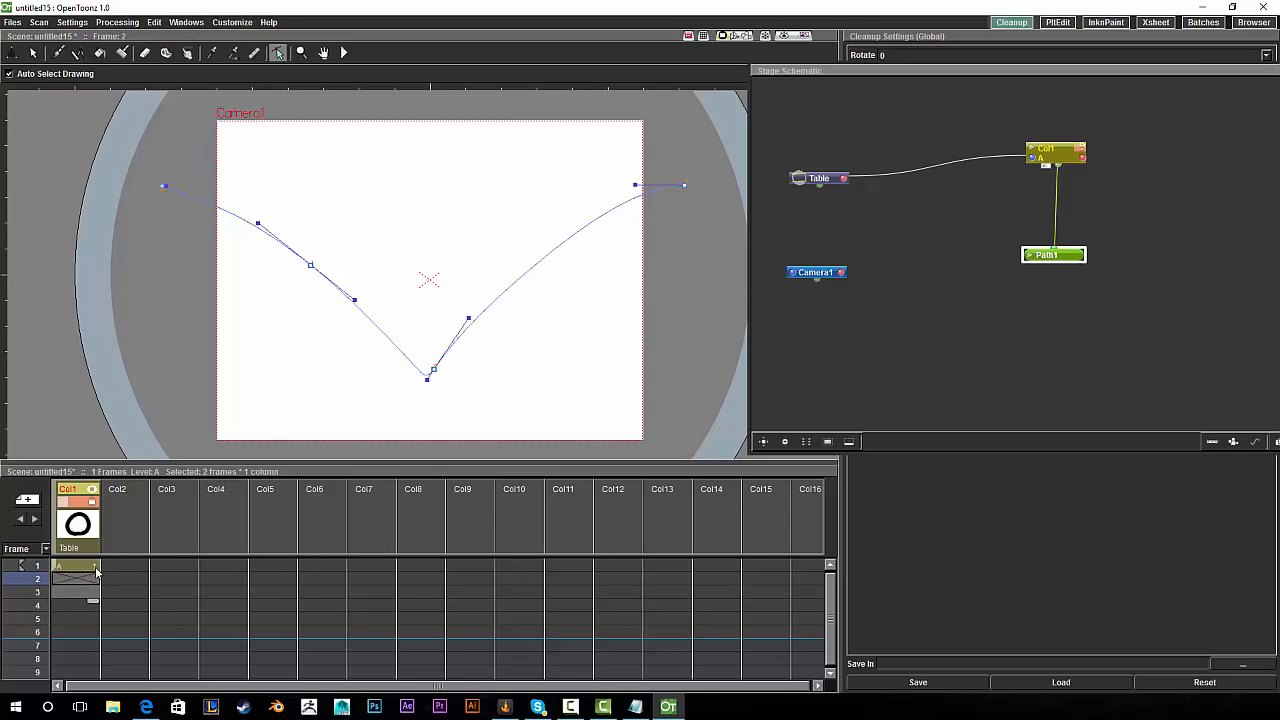
left_click(89, 567)
mouse_move(94, 576)
left_mouse_down()
mouse_move(91, 662)
mouse_move(91, 612)
left_mouse_up()
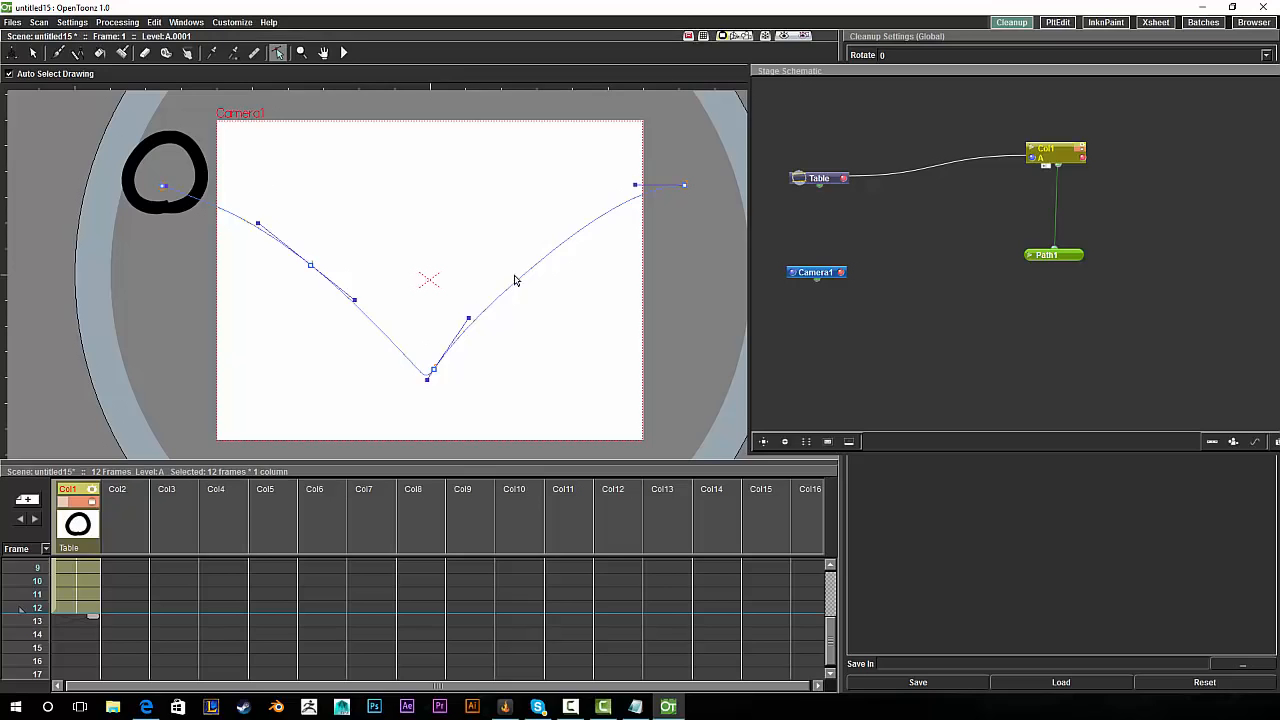
Enlarge the Xsheet area to show all 12 frames and scrub through them to check the circle's motion.
mouse_move(48, 595)
left_mouse_down()
mouse_move(45, 556)
mouse_move(47, 705)
mouse_move(46, 558)
mouse_move(46, 617)
left_mouse_up()
left_click_drag(249, 461, 249, 413)
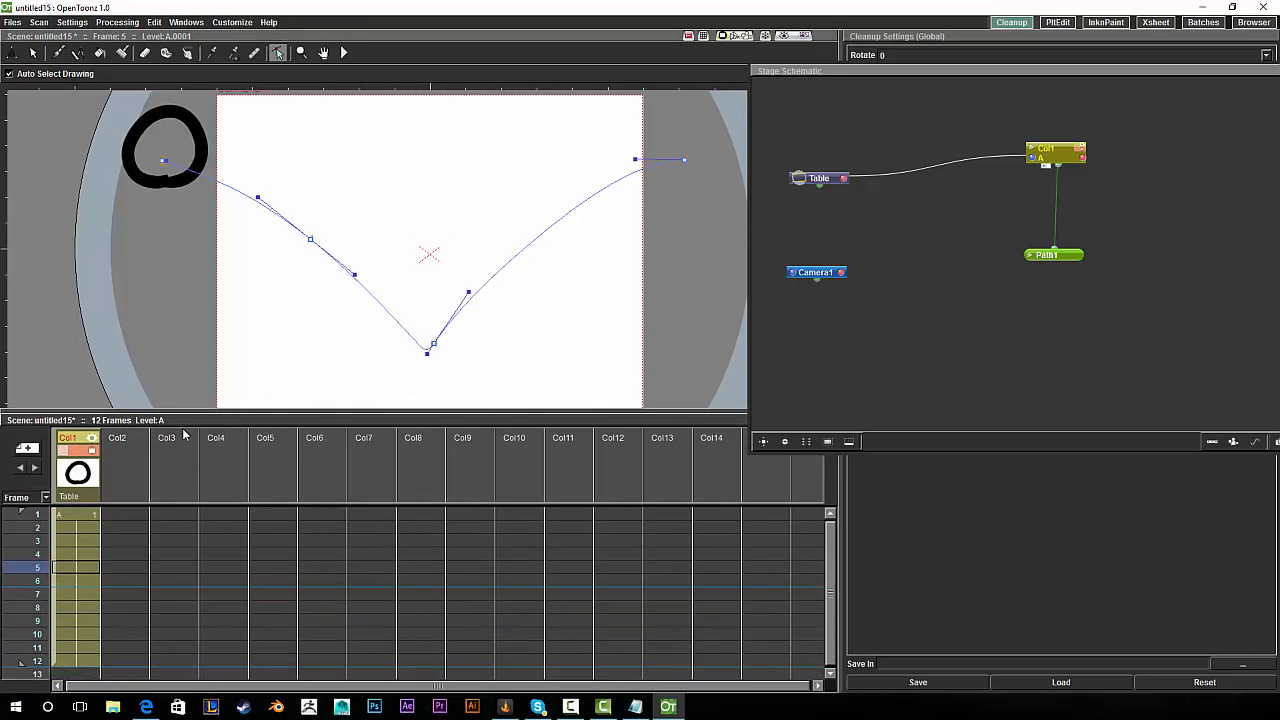
left_click_drag(40, 594, 34, 661)
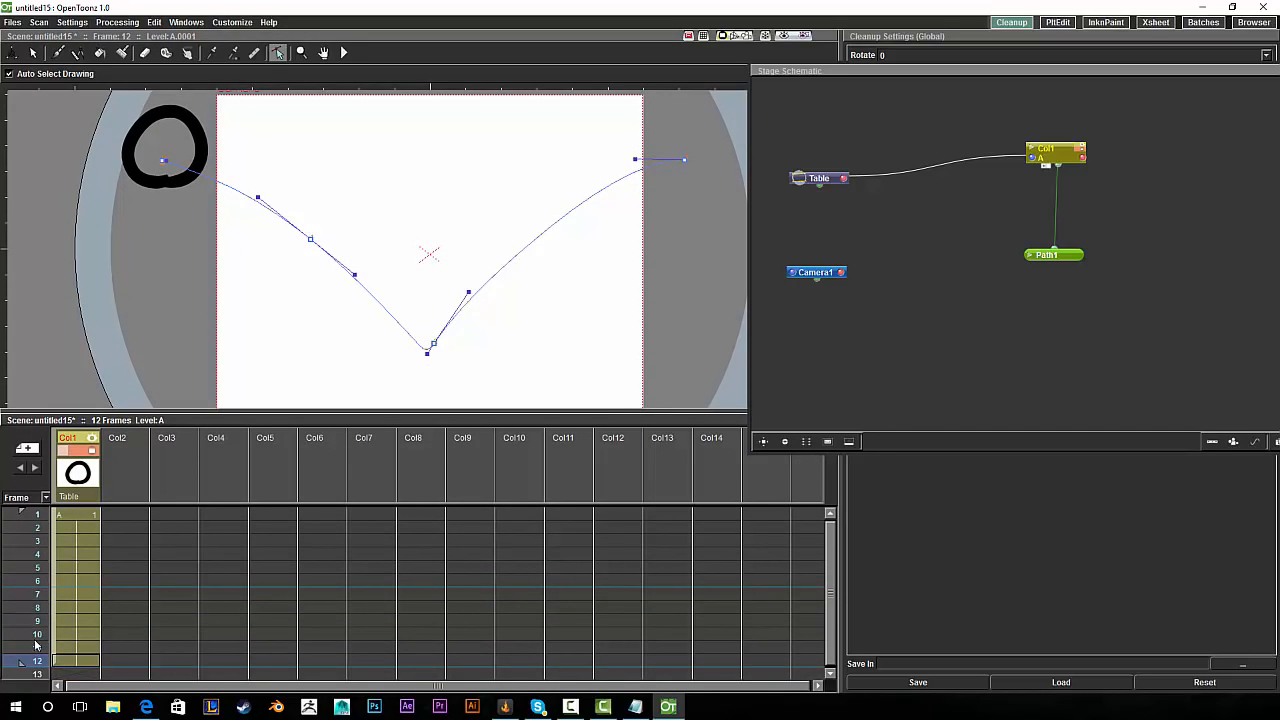
left_click(45, 514)
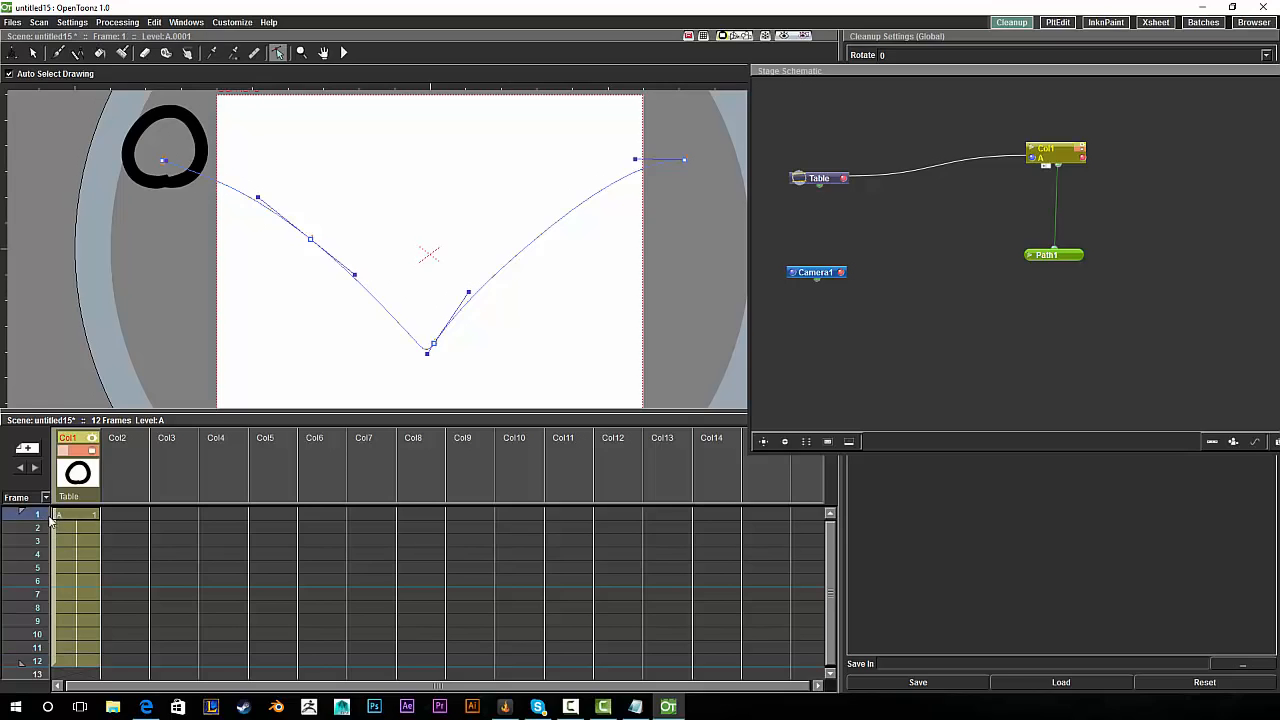
At frame 12, use the Animate tool in Position mode to move the circle to the end of its path, at 100%.
left_click(40, 662)
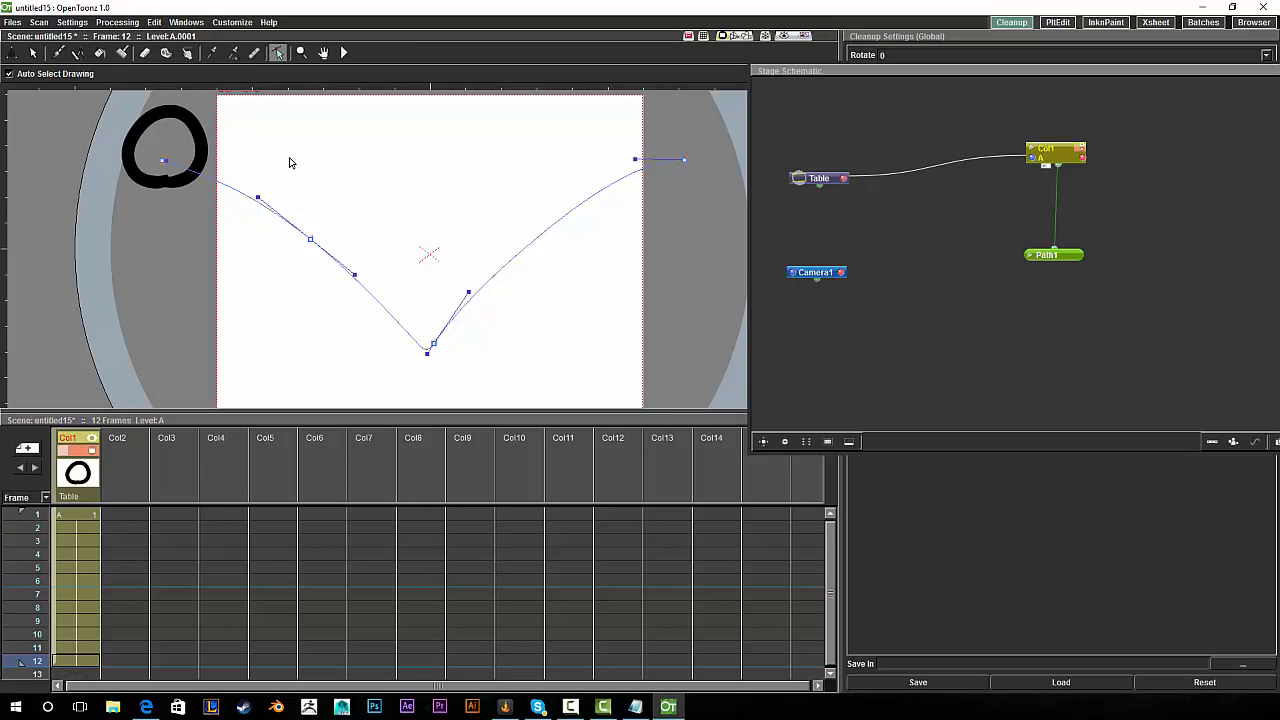
left_click(12, 52)
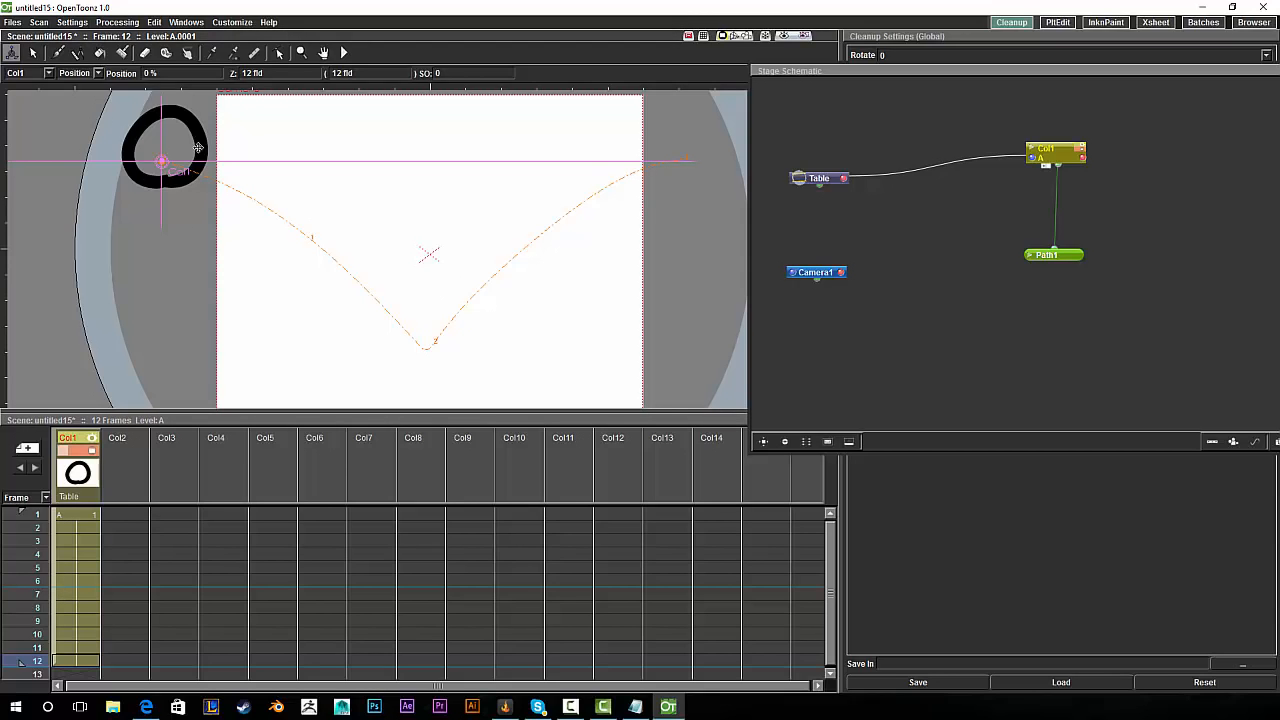
left_click(96, 74)
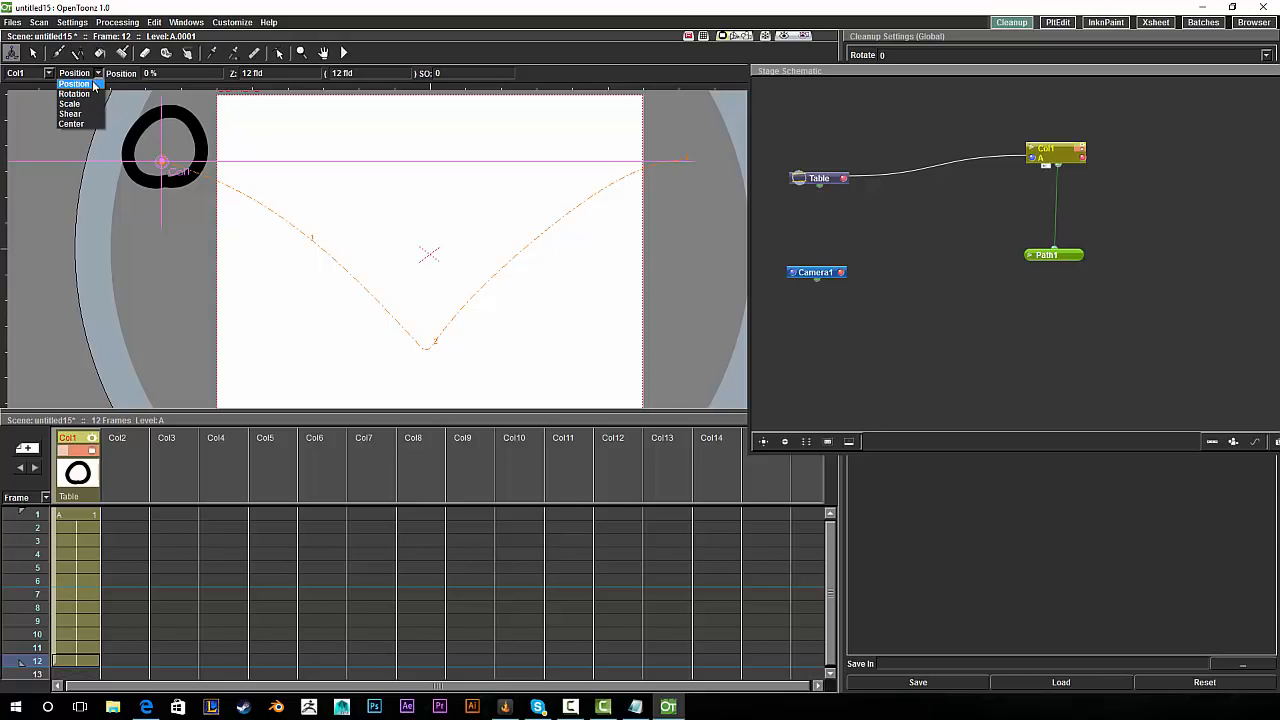
left_click(93, 85)
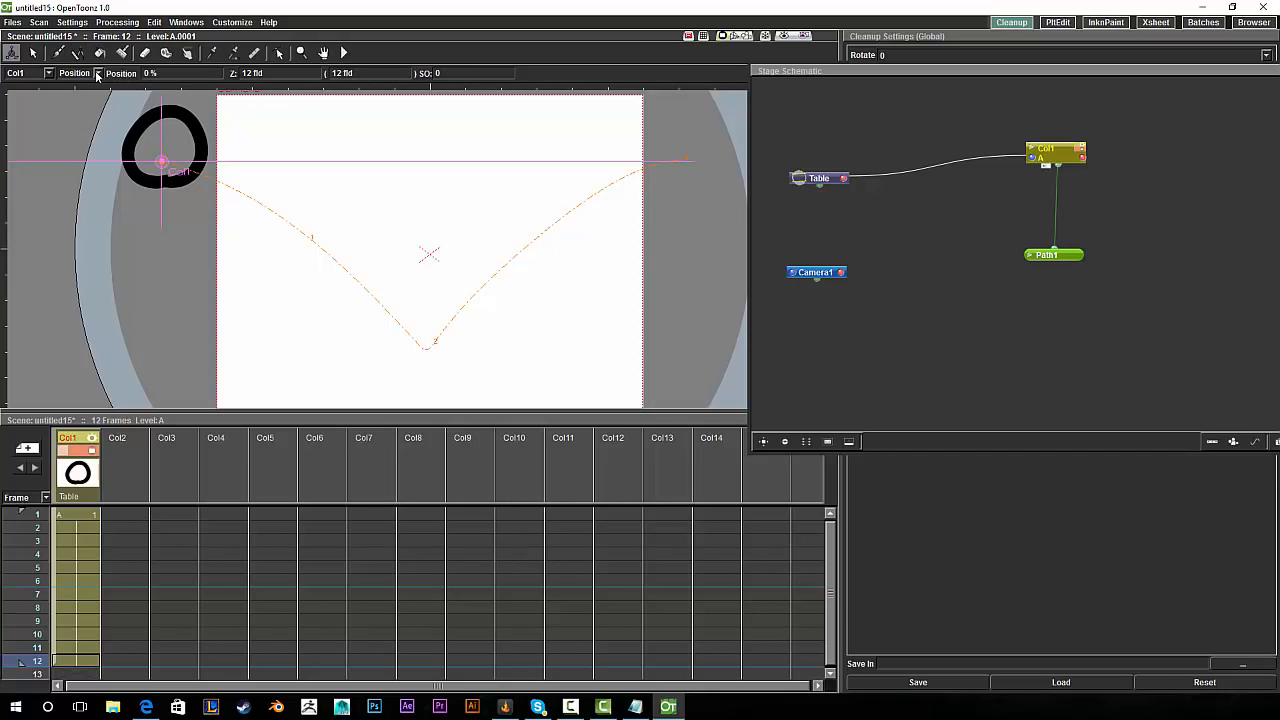
left_click(97, 76)
left_click(93, 84)
left_click_drag(168, 162, 726, 176)
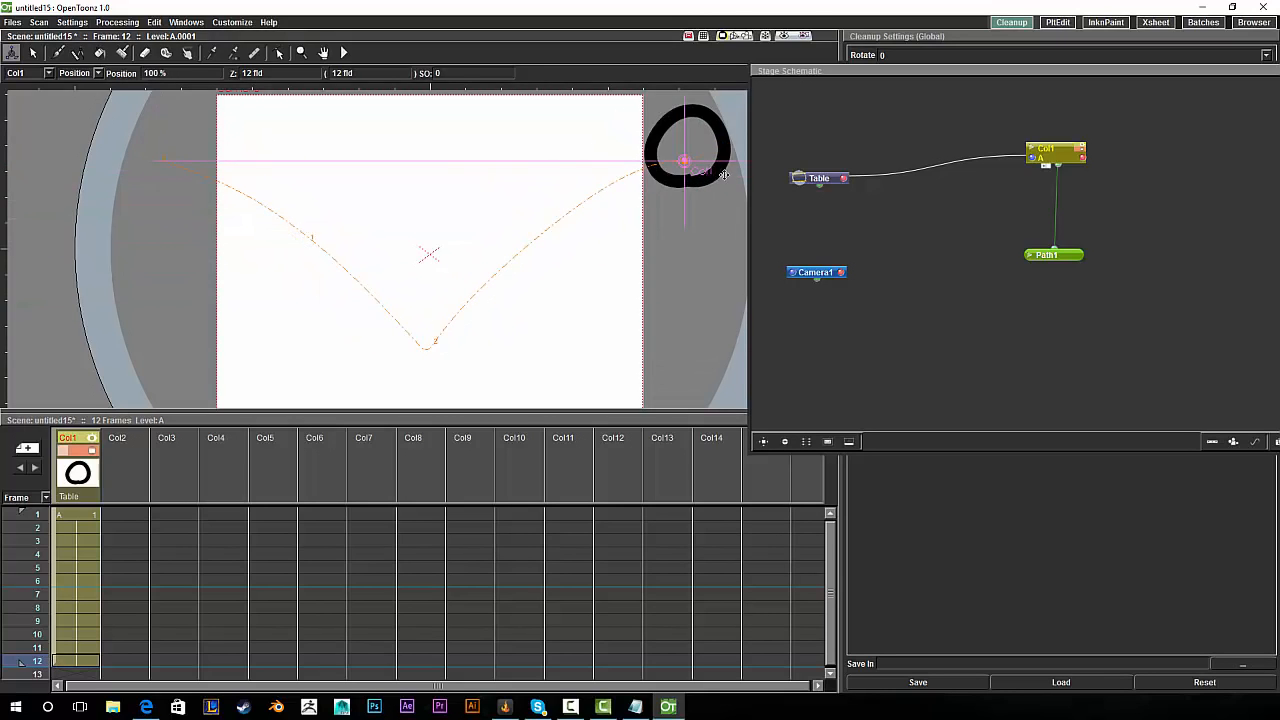
Check the circle's movement along the path by comparing the middle frames with frame 12.
left_click_drag(37, 660, 48, 584)
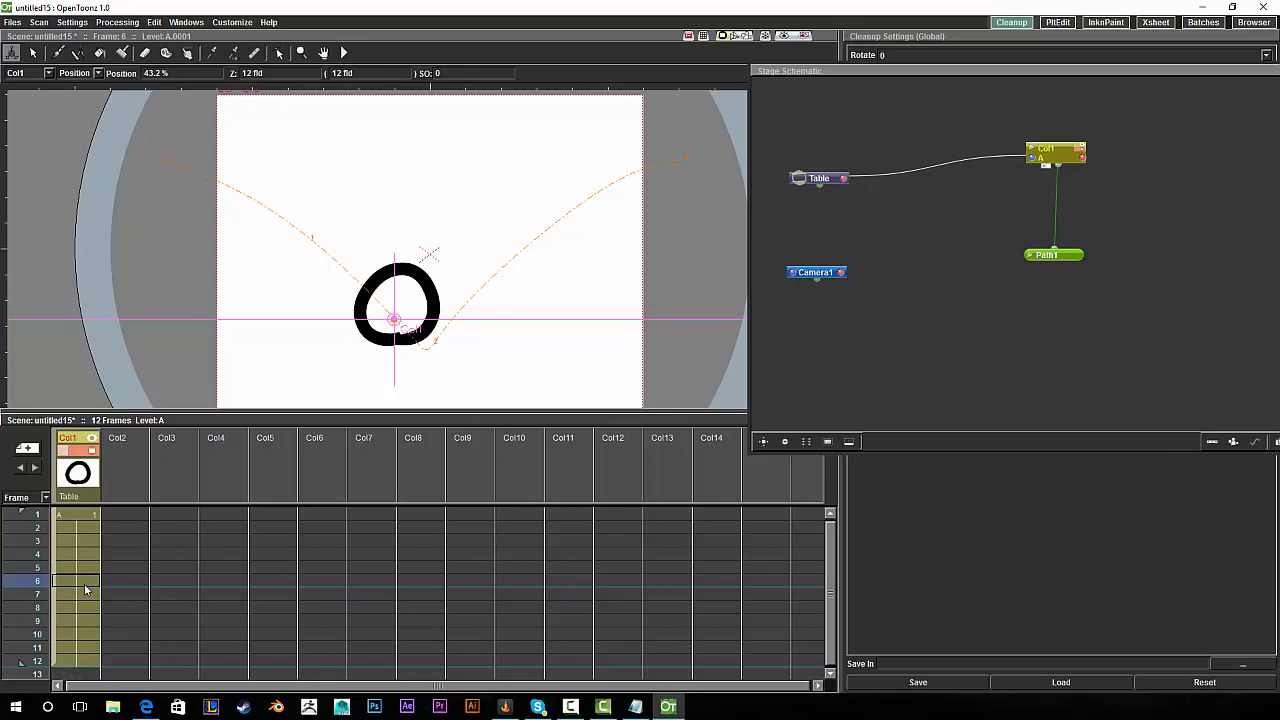
left_click(80, 662)
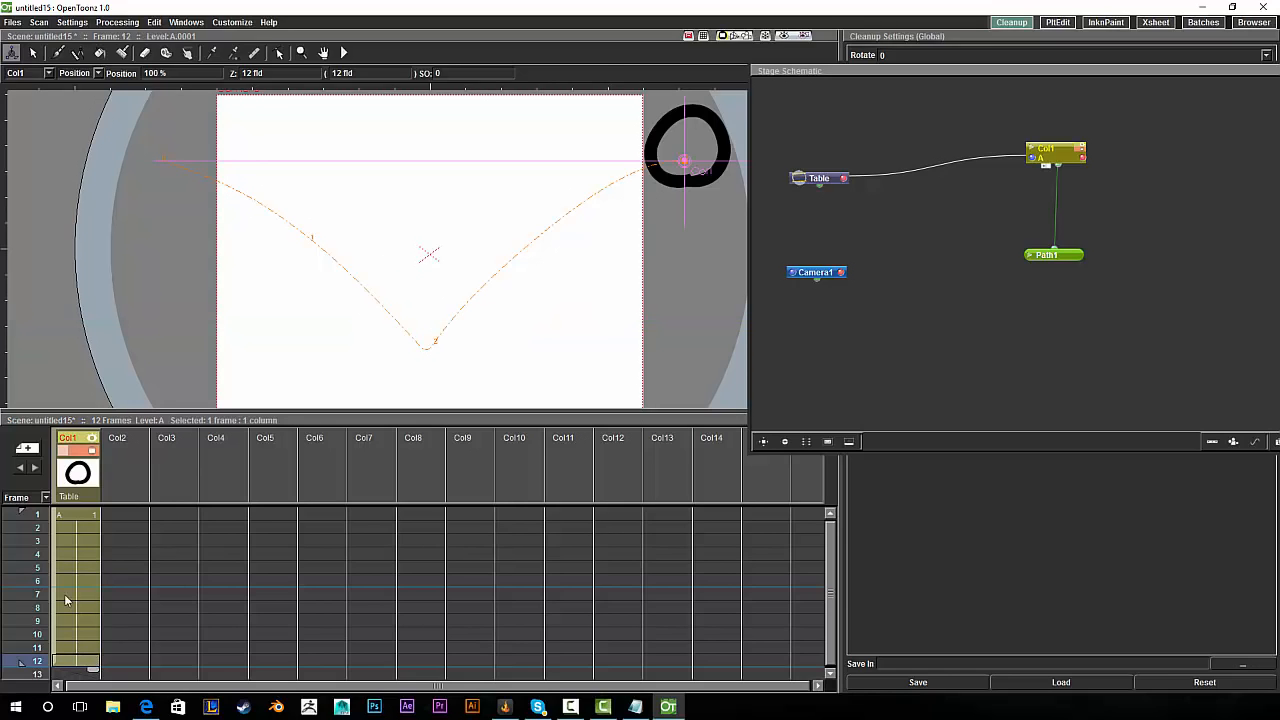
left_click(71, 579)
left_click(94, 664)
left_click(74, 591)
left_click(92, 659)
left_click(83, 591)
Select the cells from frame 5 to frame 12 in Col1 and shorten the drawing's exposure to 5 frames.
left_click(86, 570)
left_click(85, 661, "shift")
left_click_drag(92, 669, 90, 580)
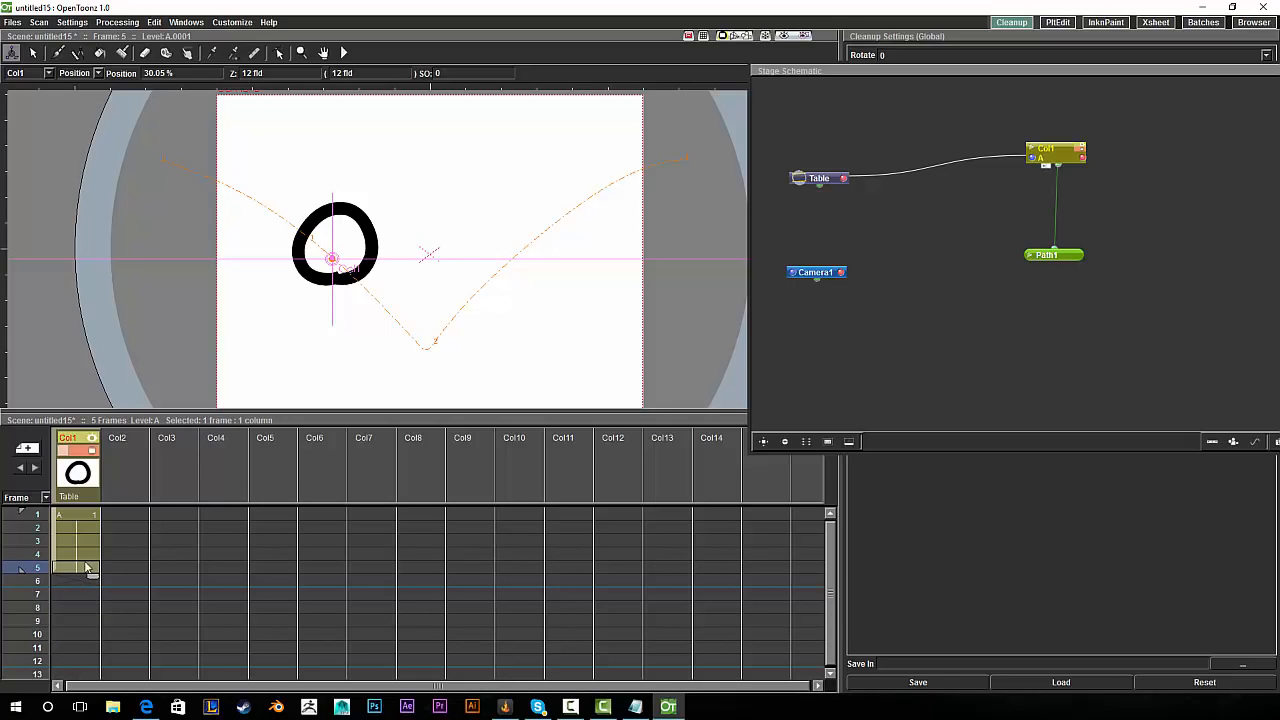
Select the empty frame 6 cell in Col1 and activate the Brush tool for drawing there.
left_click(83, 581)
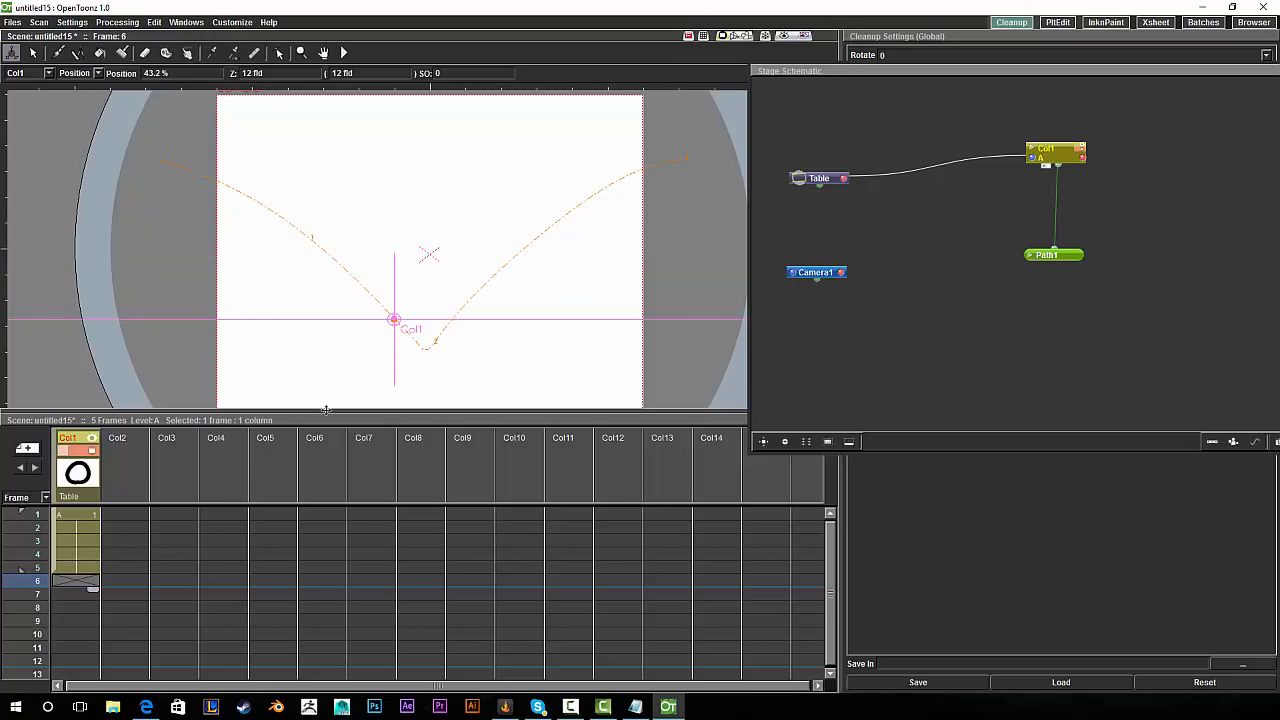
left_click(93, 570)
left_click(90, 582)
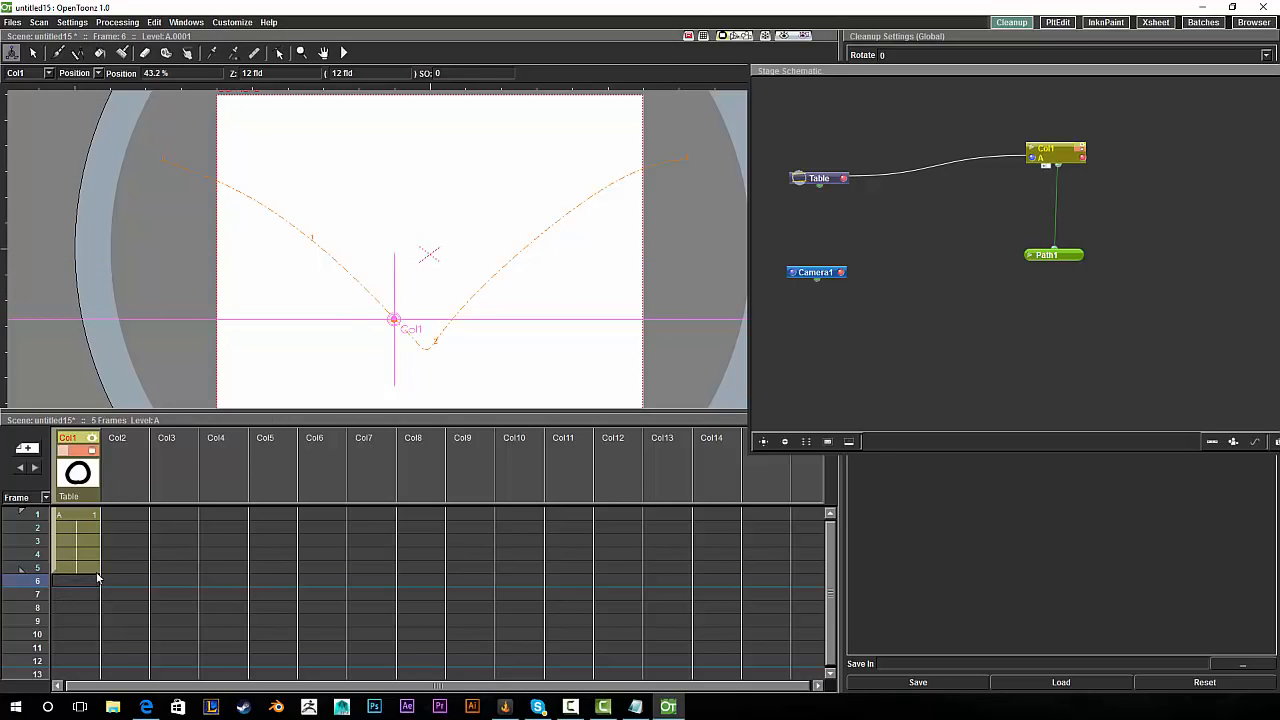
left_click(33, 52)
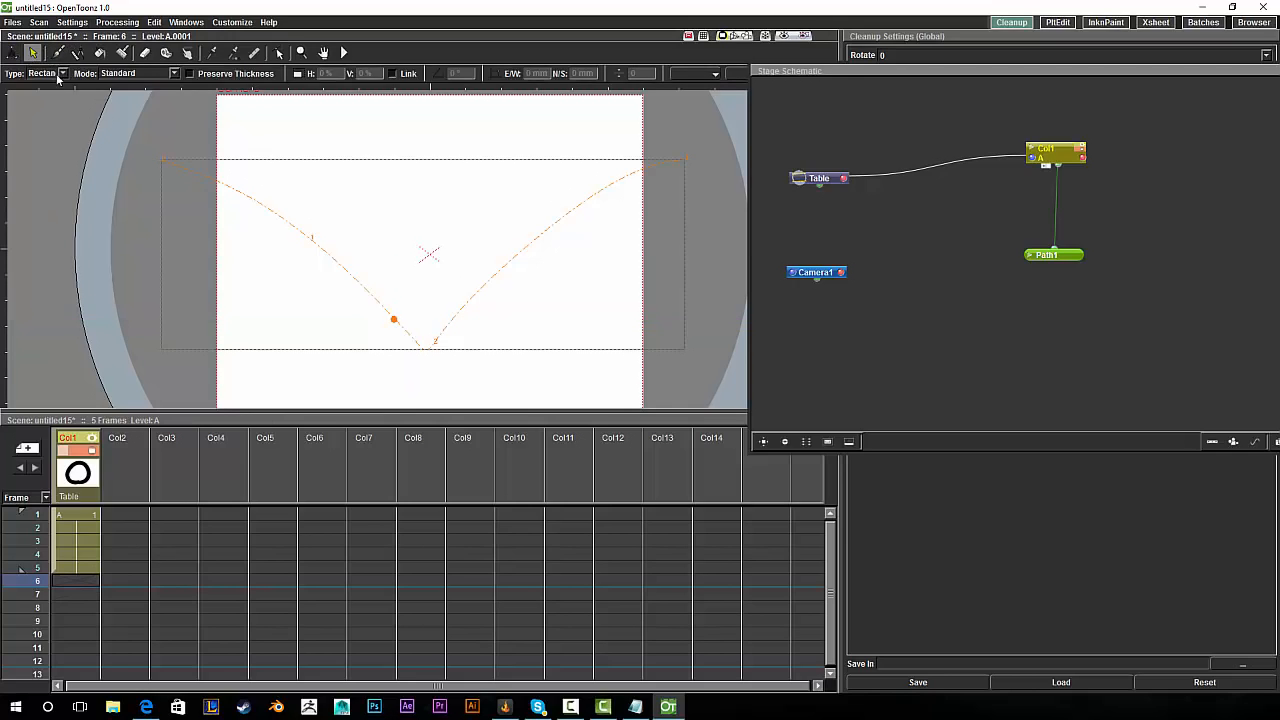
left_click(56, 52)
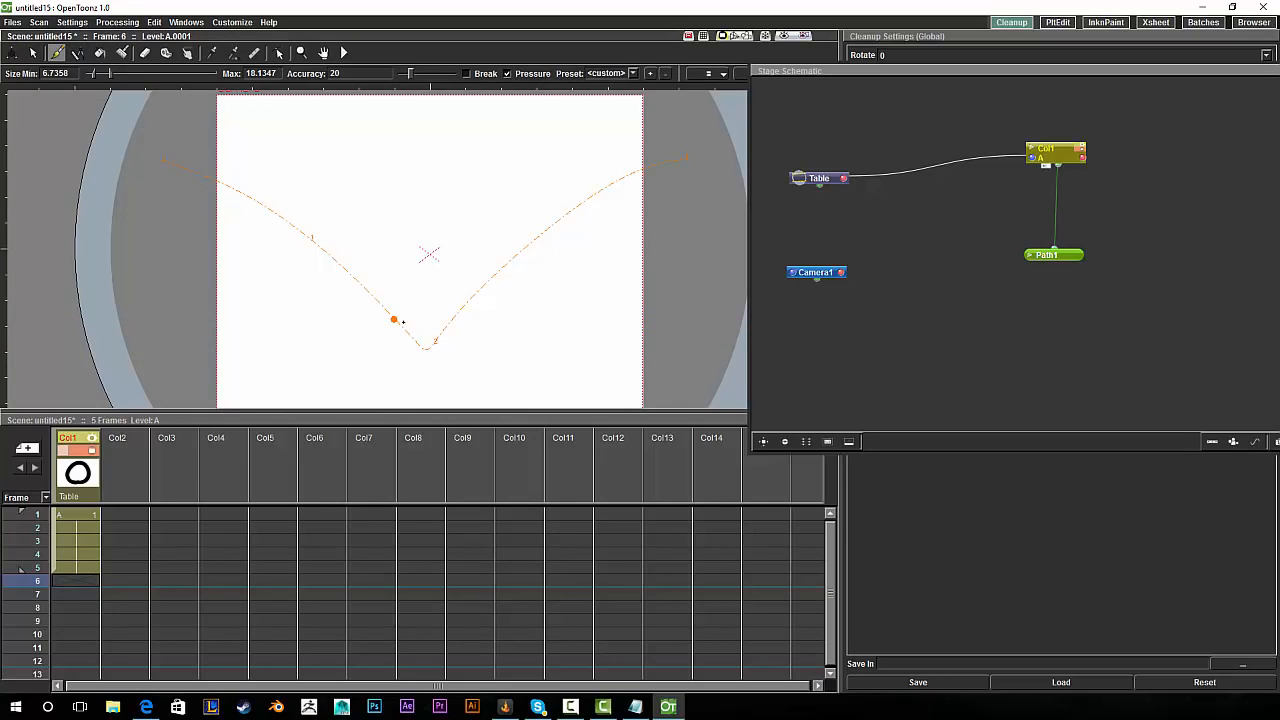
left_click(80, 580)
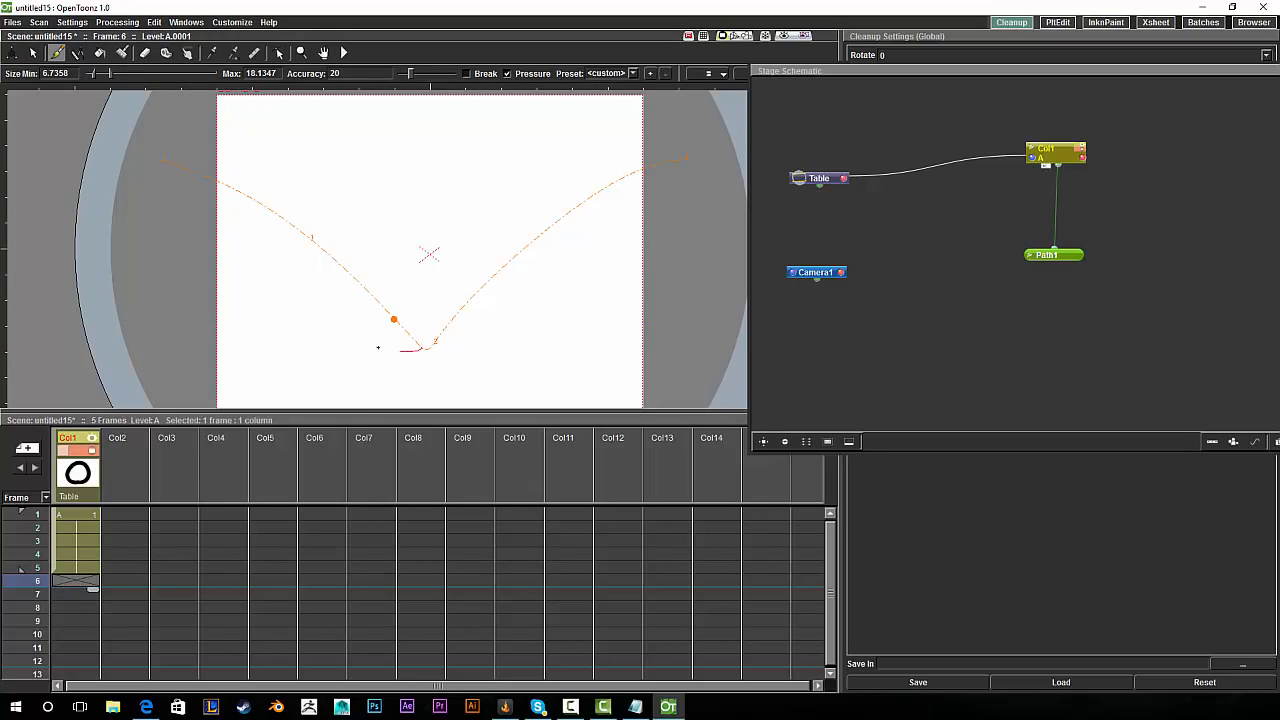
Try to paint a new drawing at frame 6 near the path's lowest point, declining to replace the motion path.
left_click_drag(378, 347, 366, 346)
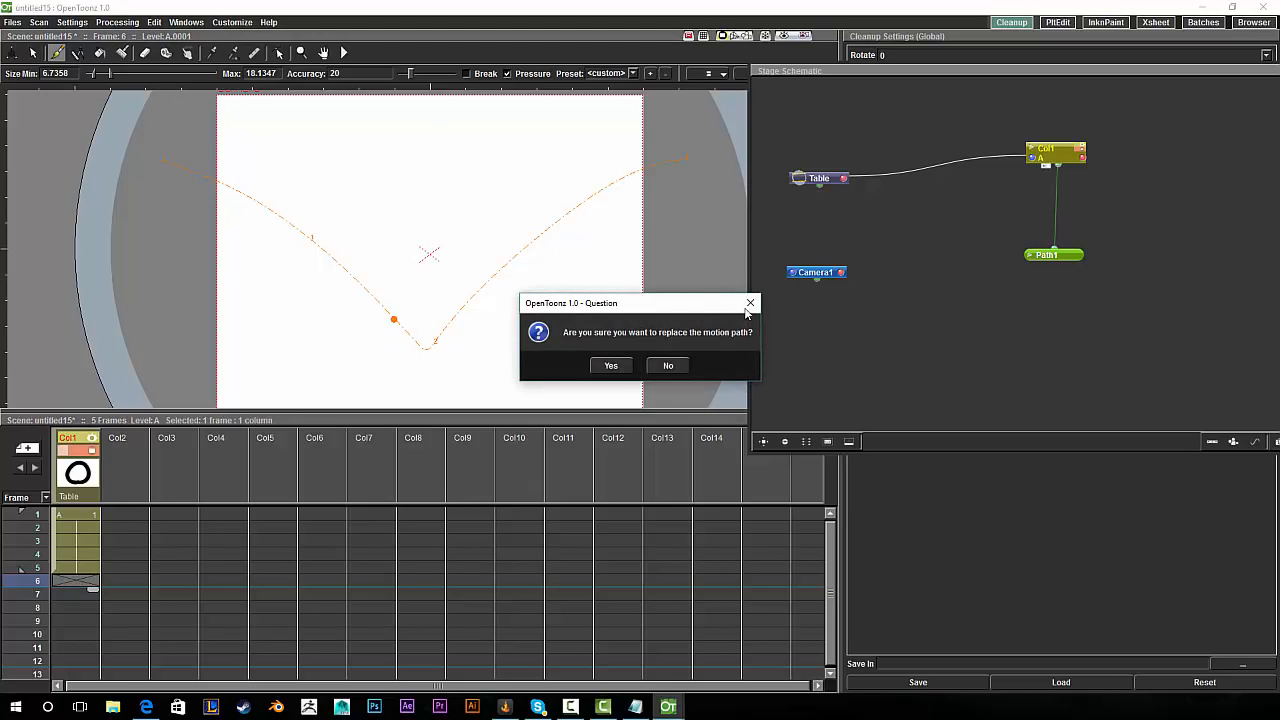
left_click(667, 365)
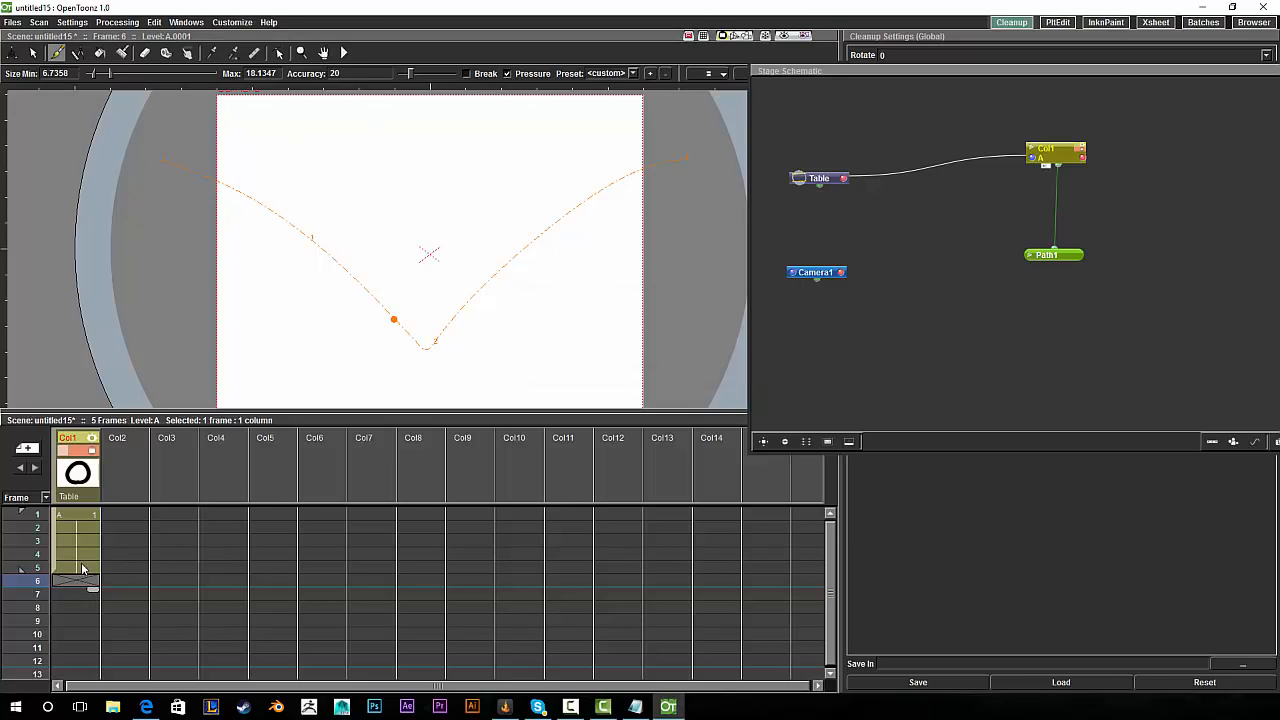
left_click_drag(398, 350, 397, 272)
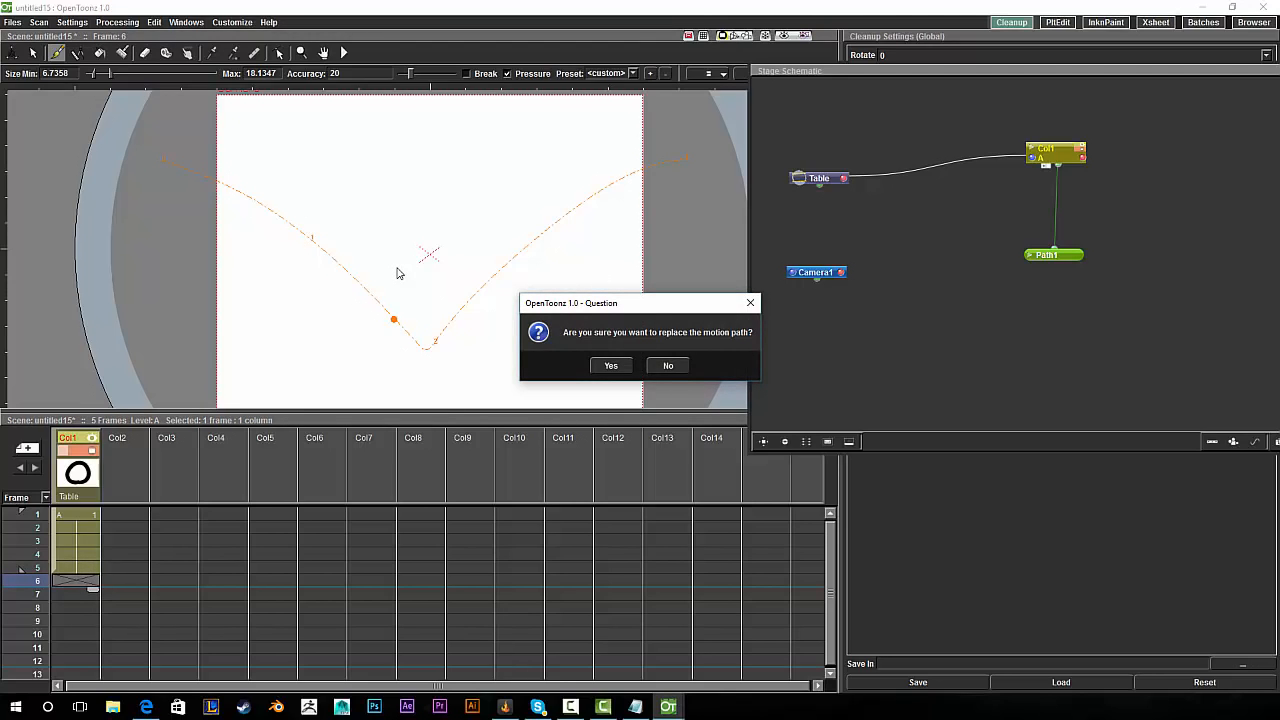
left_click(750, 302)
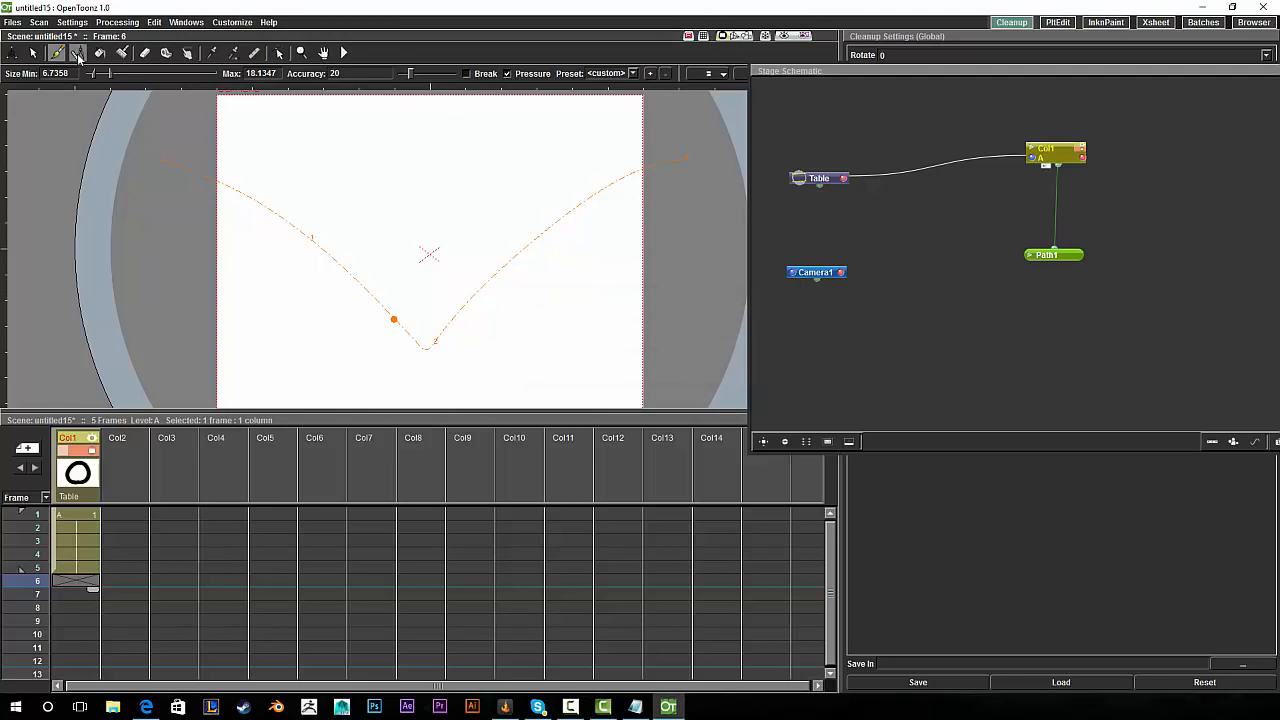
Set the brush size to 15.544 minimum and 33.6788 maximum, and select the Col1 node in the Stage Schematic.
left_click_drag(93, 74, 130, 74)
left_click_drag(403, 148, 452, 150)
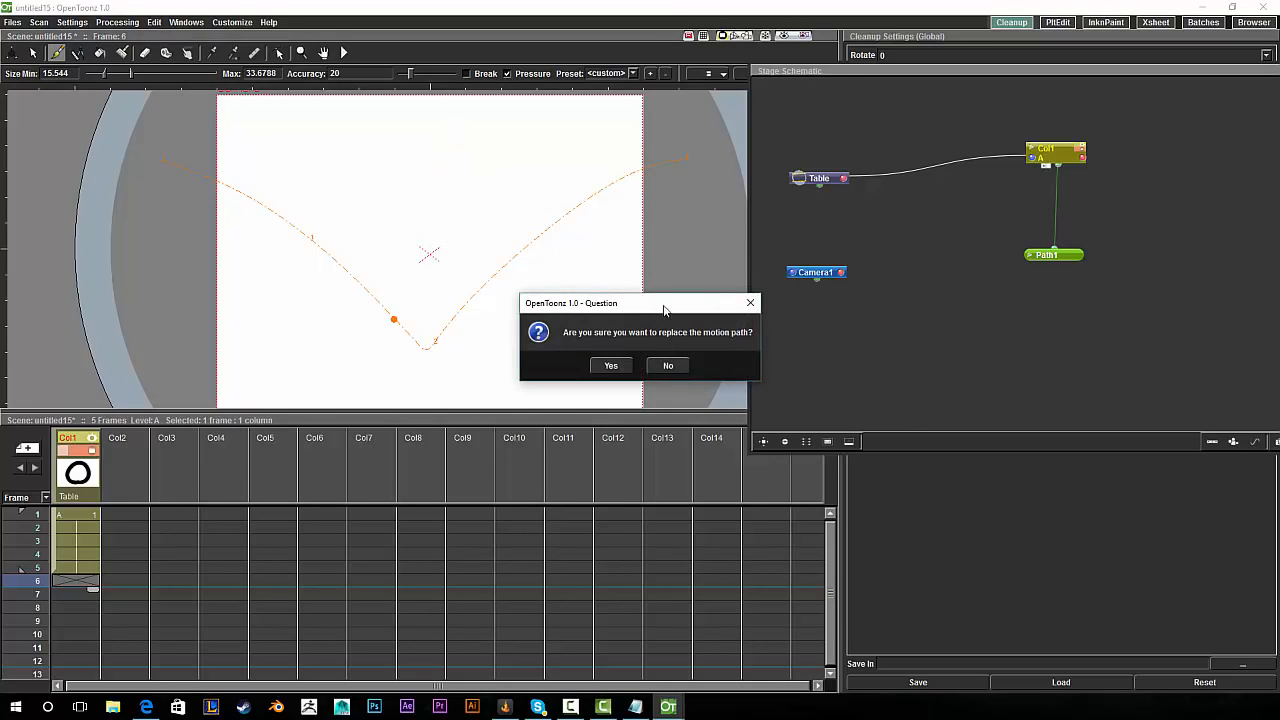
left_click(750, 302)
left_click(1068, 157)
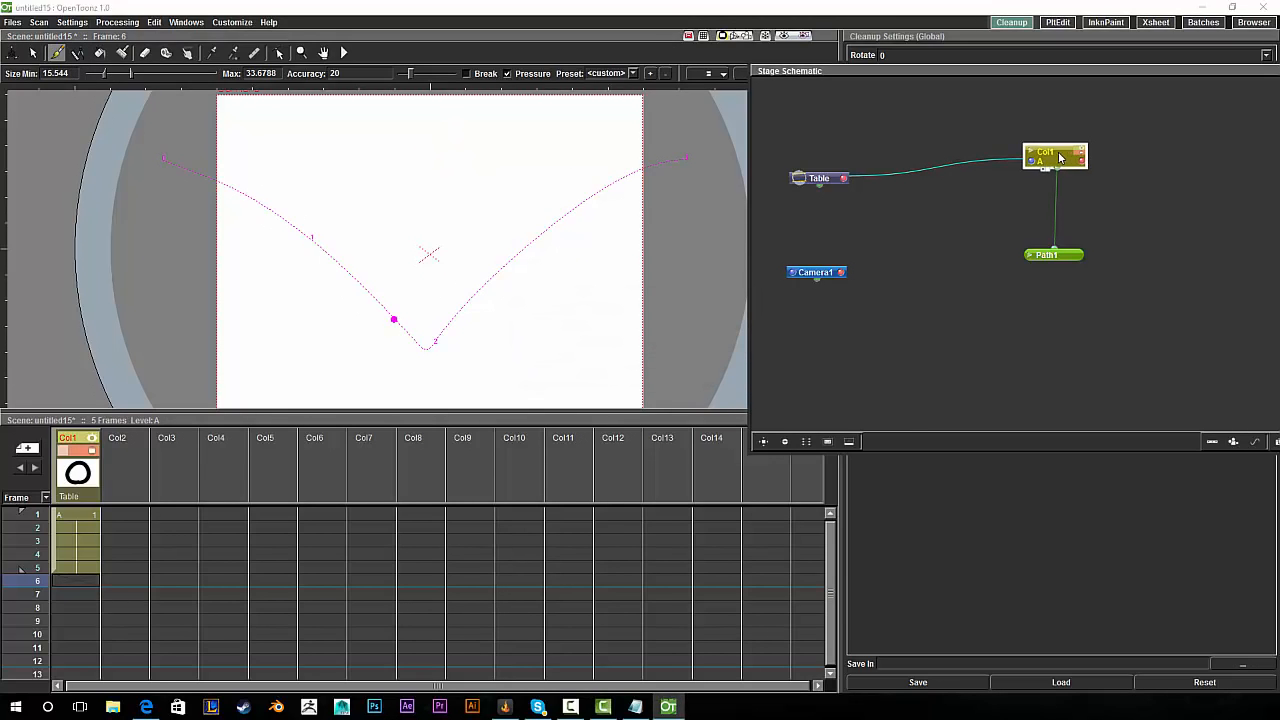
left_click_drag(1060, 158, 1057, 154)
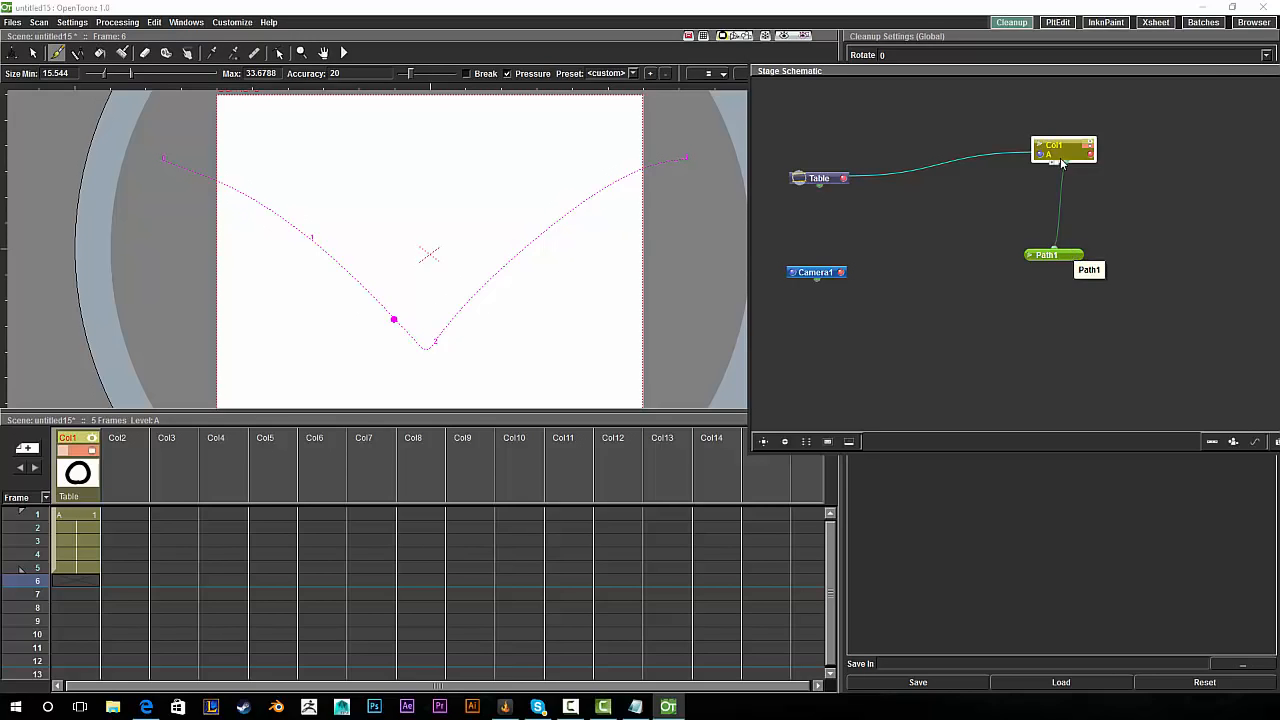
left_click_drag(1045, 139, 1033, 142)
Activate the onion skin in the viewer to display the preceding circle positions as a drawing reference.
right_click(548, 314)
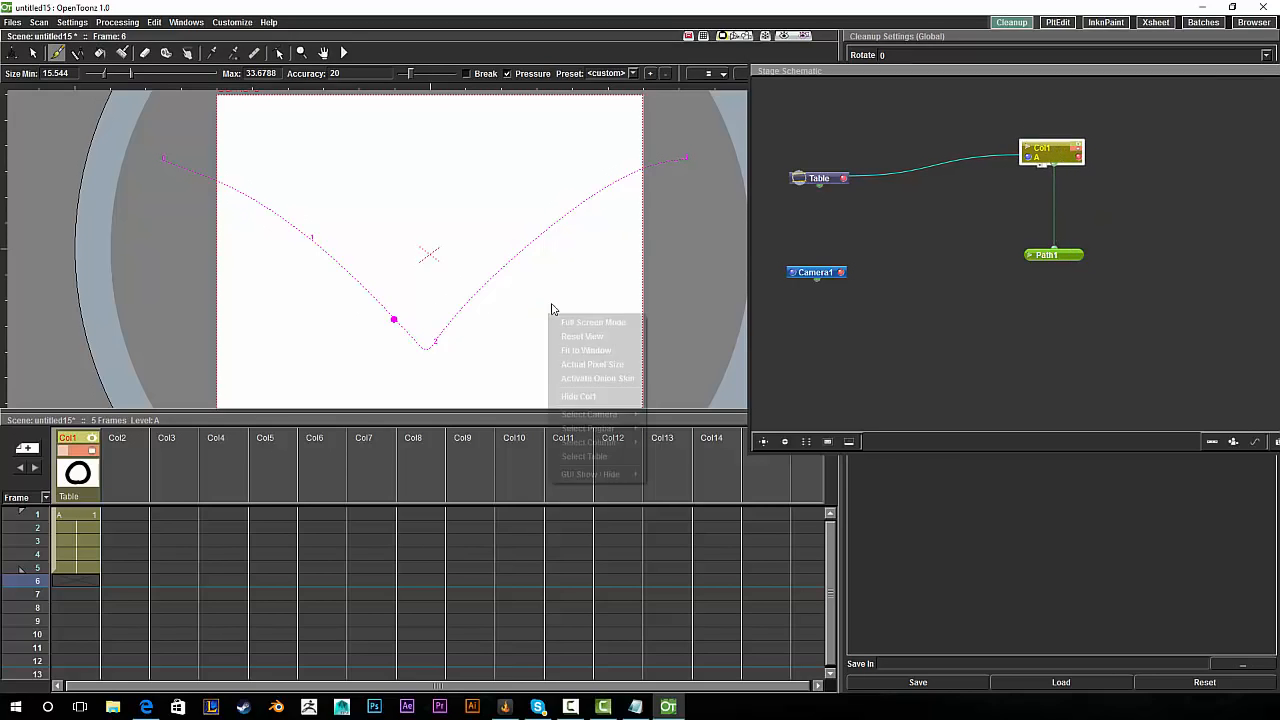
left_click(696, 235)
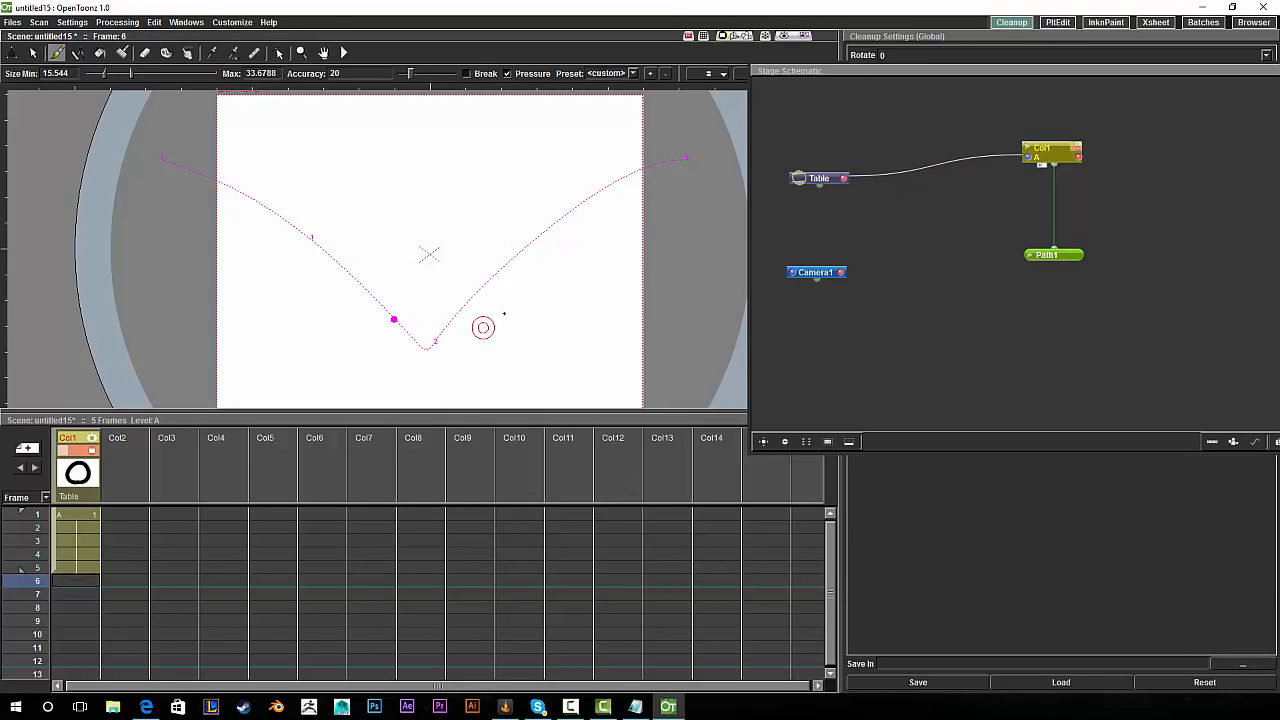
right_click(465, 267)
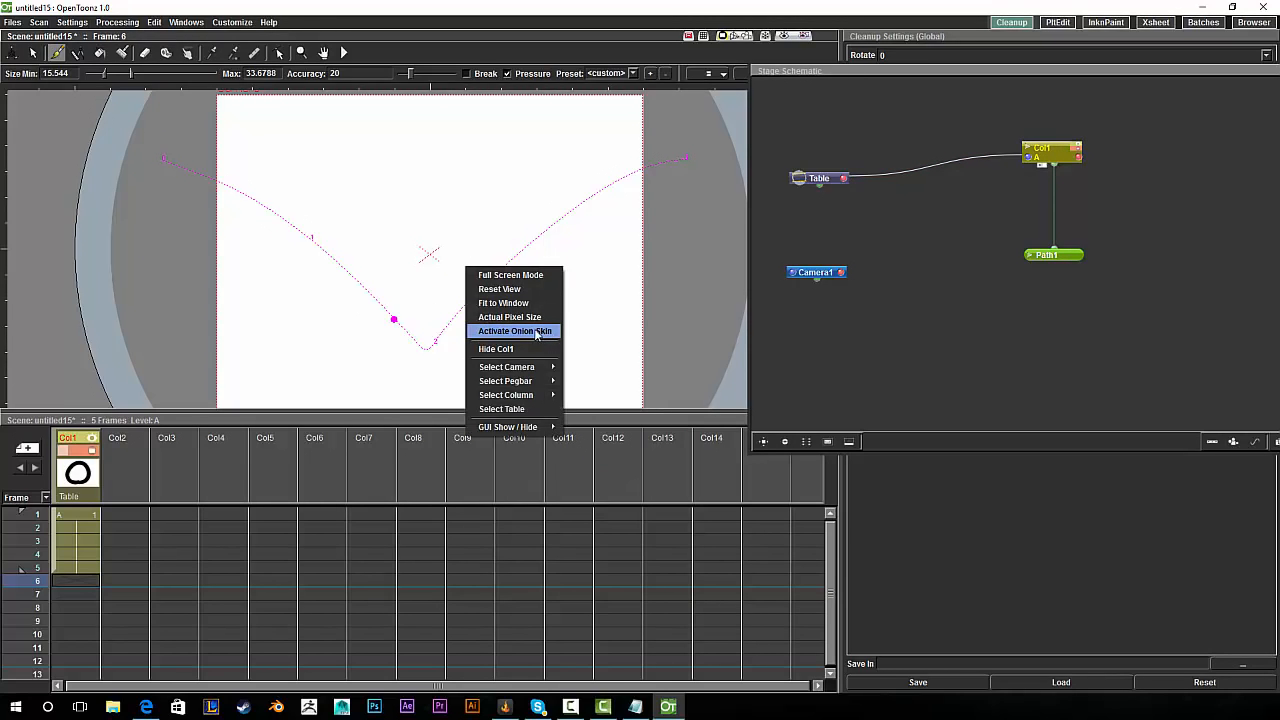
left_click(534, 332)
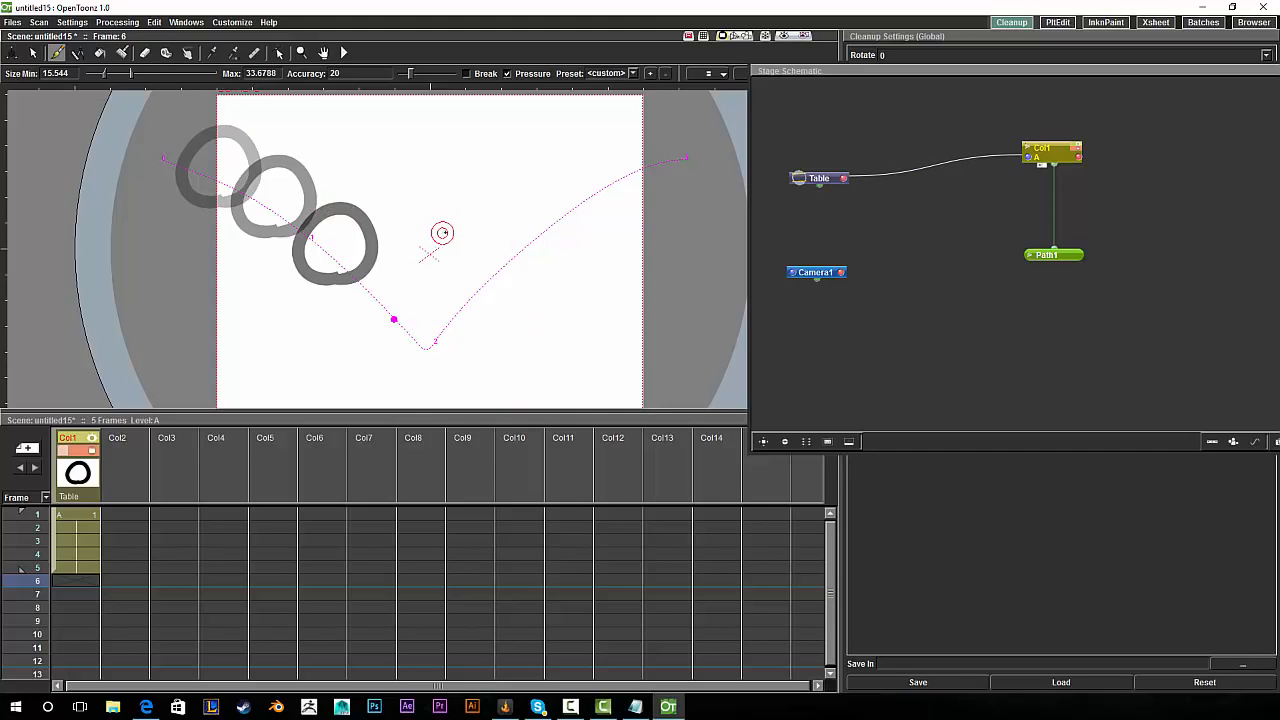
right_click(446, 233)
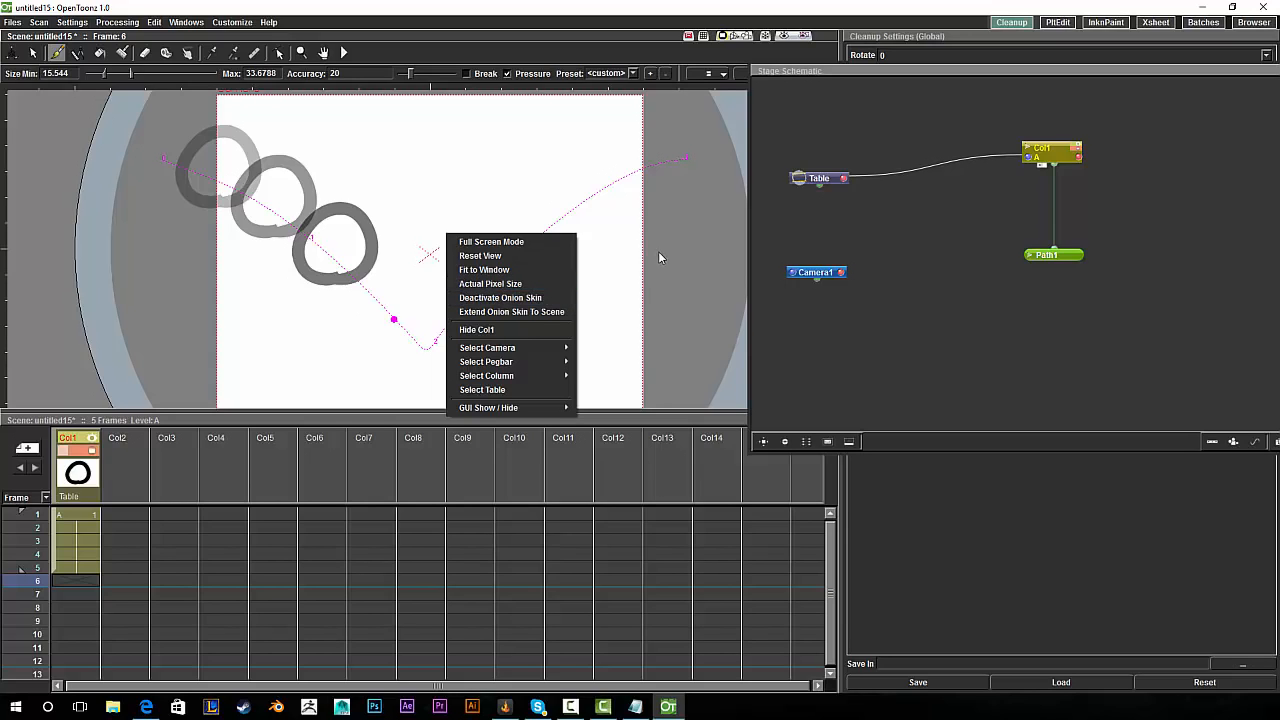
left_click(694, 202)
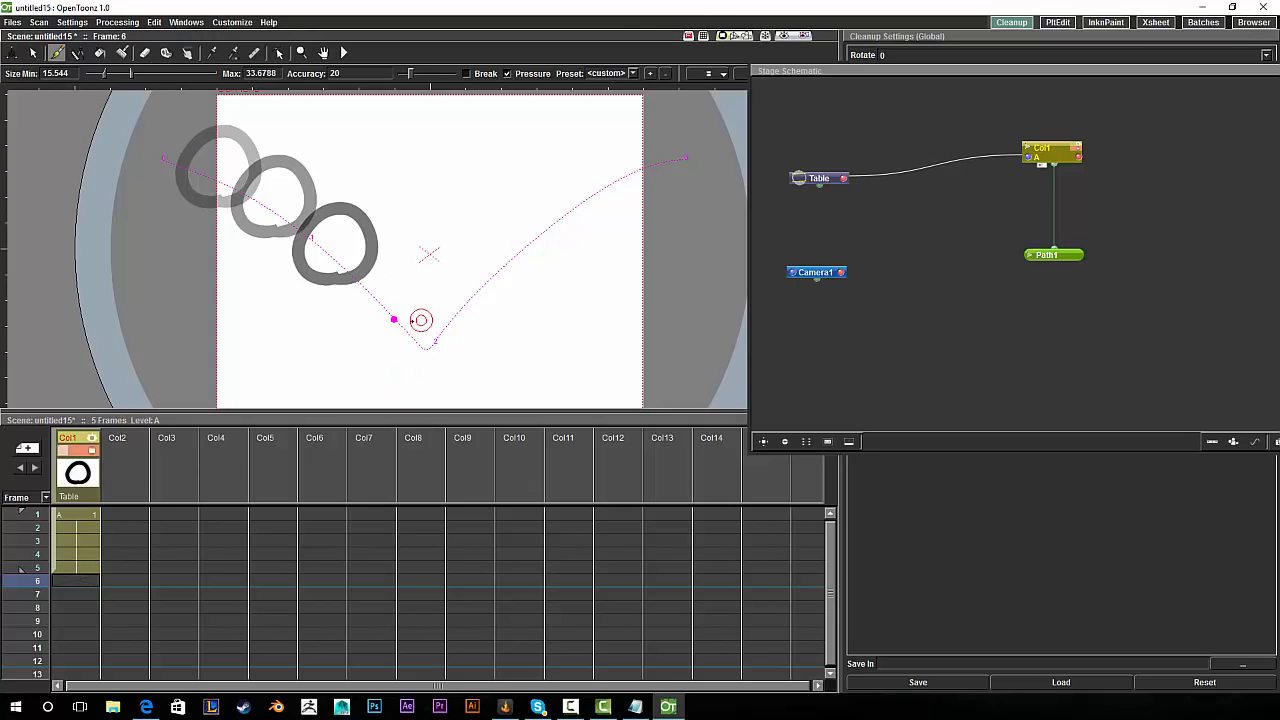
At frame 6, reduce the maximum brush size to 25.9067 and paint a flattened oval around the path's current point.
left_click_drag(406, 334, 399, 340)
key("ctrl+z")
left_click_drag(120, 75, 117, 75)
left_click_drag(418, 339, 346, 333)
key("ctrl+z")
mouse_move(425, 341)
left_mouse_down()
mouse_move(379, 347)
mouse_move(331, 311)
mouse_move(378, 279)
mouse_move(443, 290)
mouse_move(450, 318)
mouse_move(371, 344)
mouse_move(376, 291)
mouse_move(415, 345)
left_mouse_up()
key("ctrl+z")
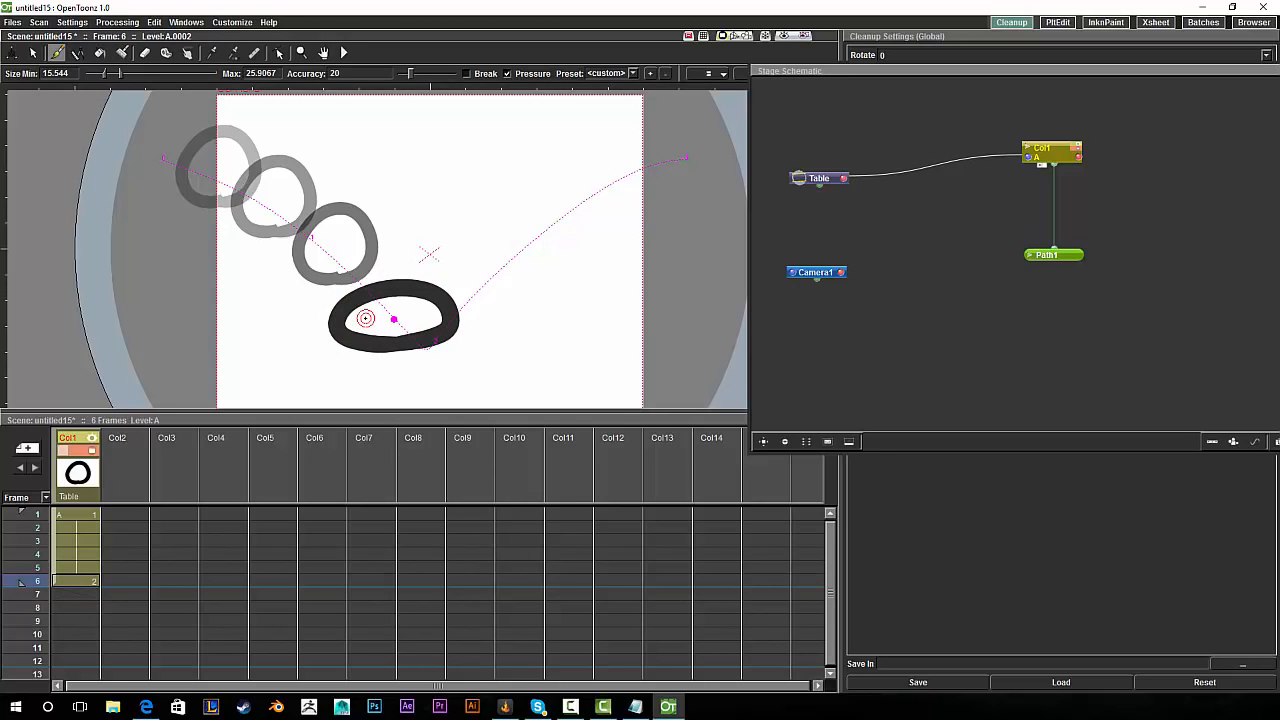
Paint a tilted oval at frame 7 and a rounder circle at frame 8, following the rising part of the path.
left_click(82, 595)
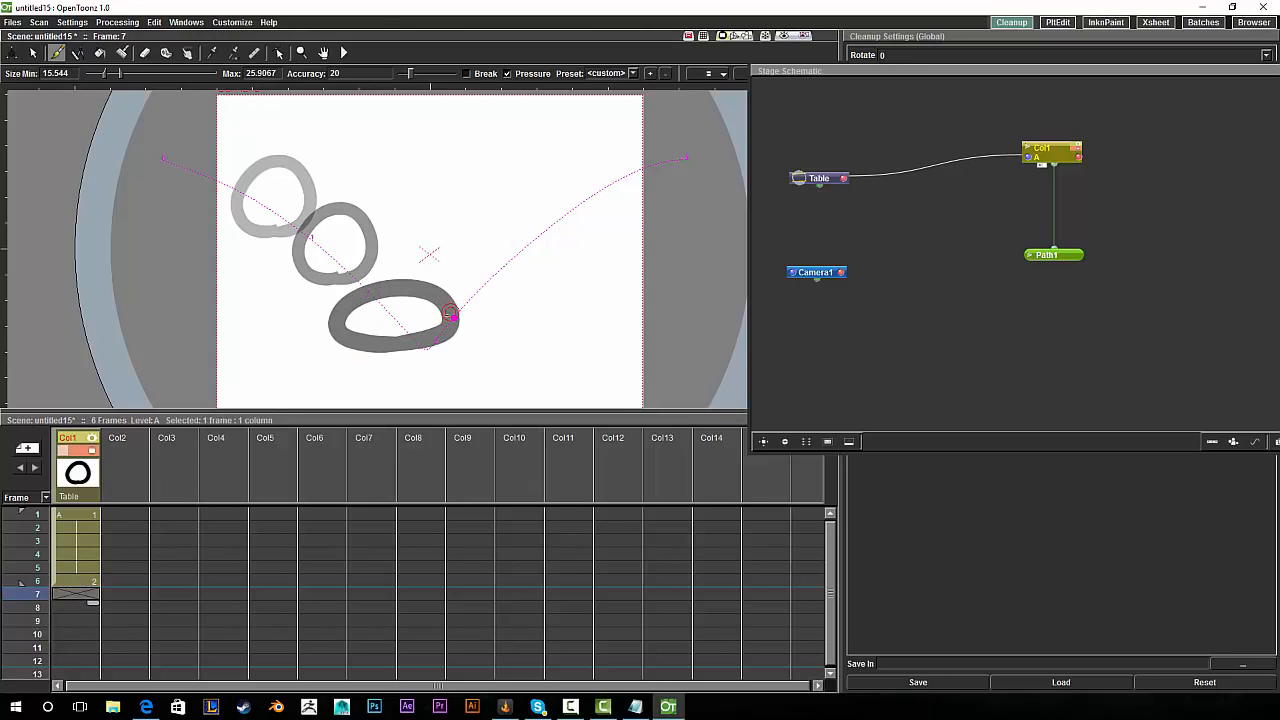
mouse_move(464, 327)
left_mouse_down()
mouse_move(428, 338)
mouse_move(487, 262)
mouse_move(450, 335)
mouse_move(506, 290)
mouse_move(455, 312)
mouse_move(515, 285)
mouse_move(484, 262)
mouse_move(498, 297)
mouse_move(546, 229)
mouse_move(505, 295)
left_mouse_up()
key("ctrl+z")
left_click(85, 607)
key("ctrl+z")
key("ctrl+z")
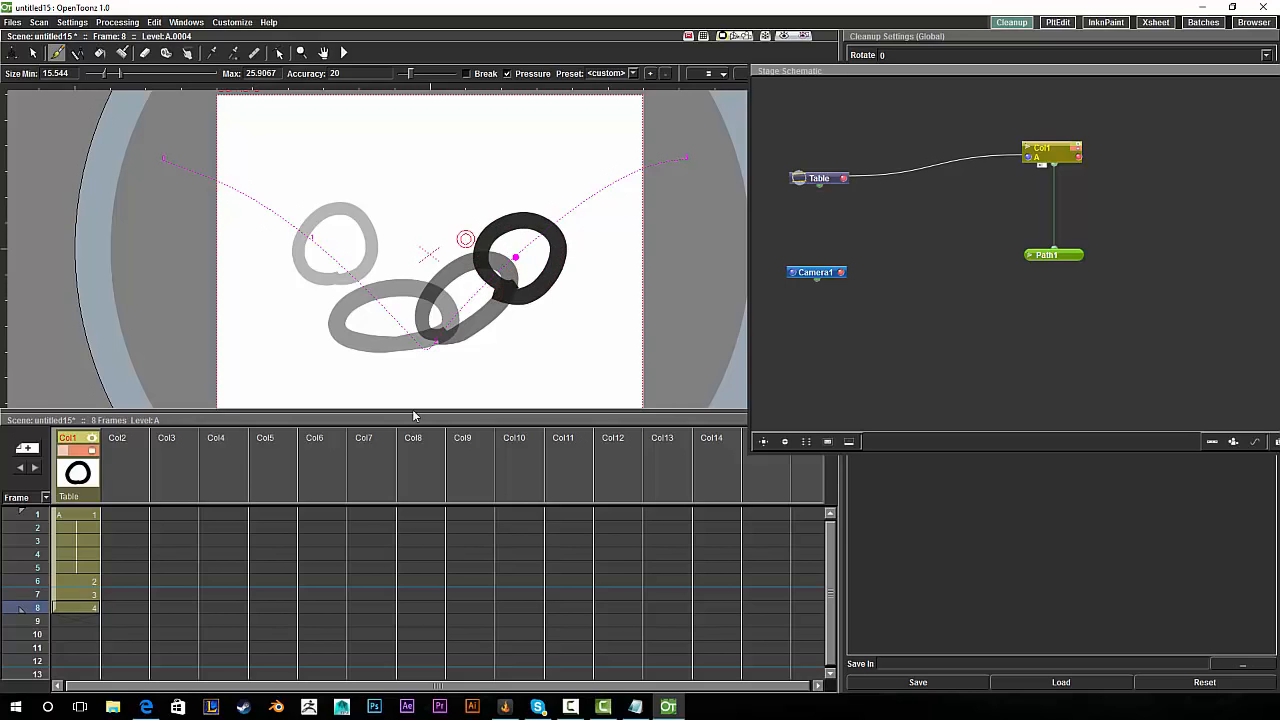
Extend the frame 8 drawing's exposure through frame 12 and deactivate the onion skin.
left_click(89, 610)
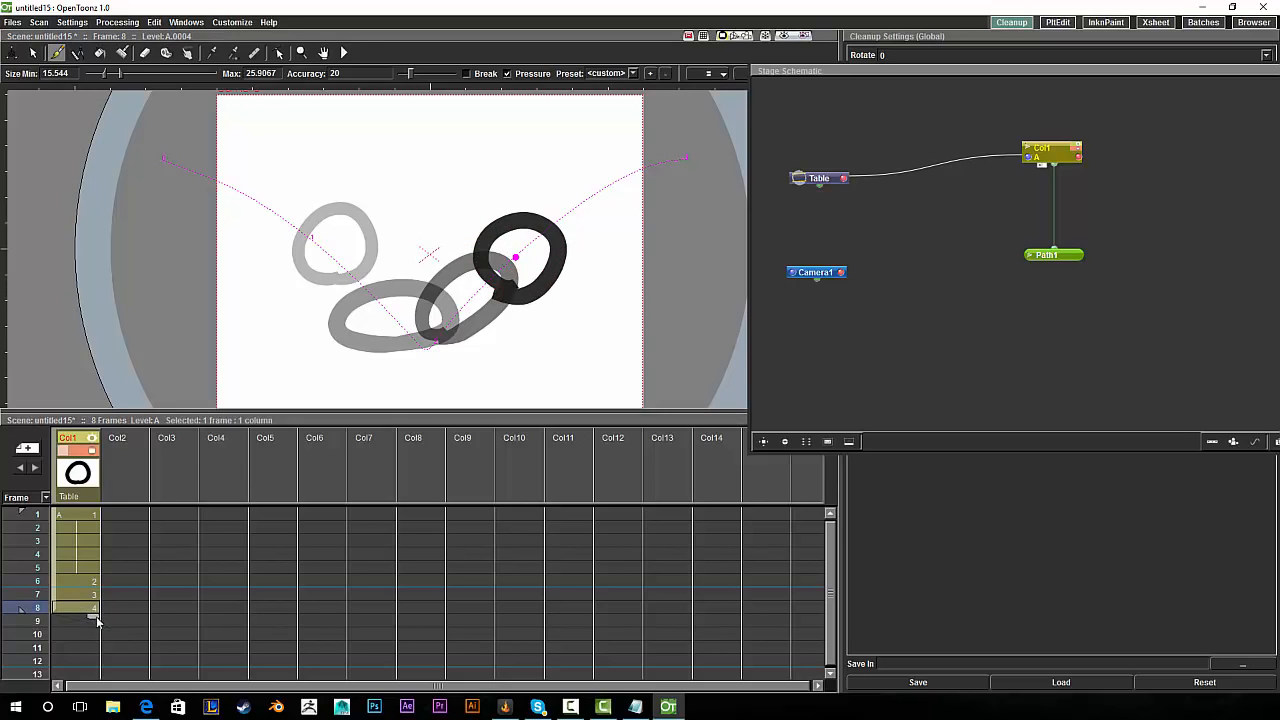
mouse_move(87, 661)
left_mouse_down()
mouse_move(87, 674)
mouse_move(38, 661)
mouse_move(38, 514)
left_mouse_up()
right_click(438, 245)
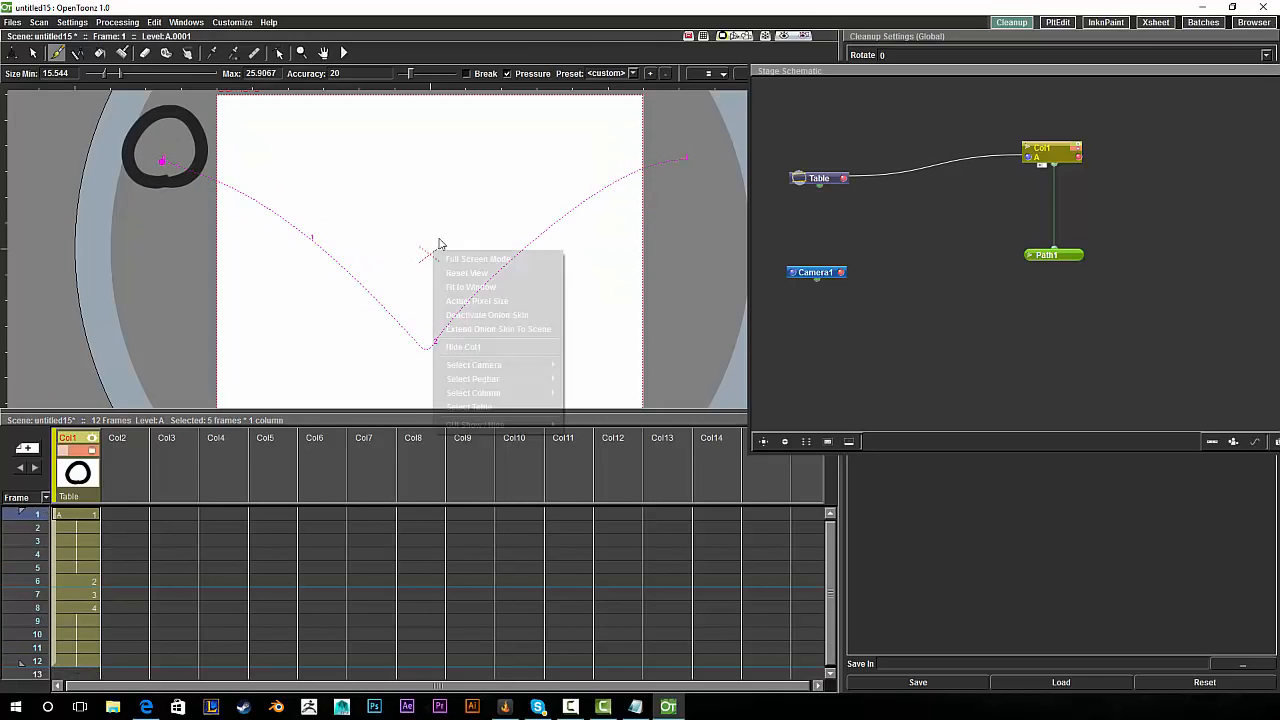
left_click(515, 315)
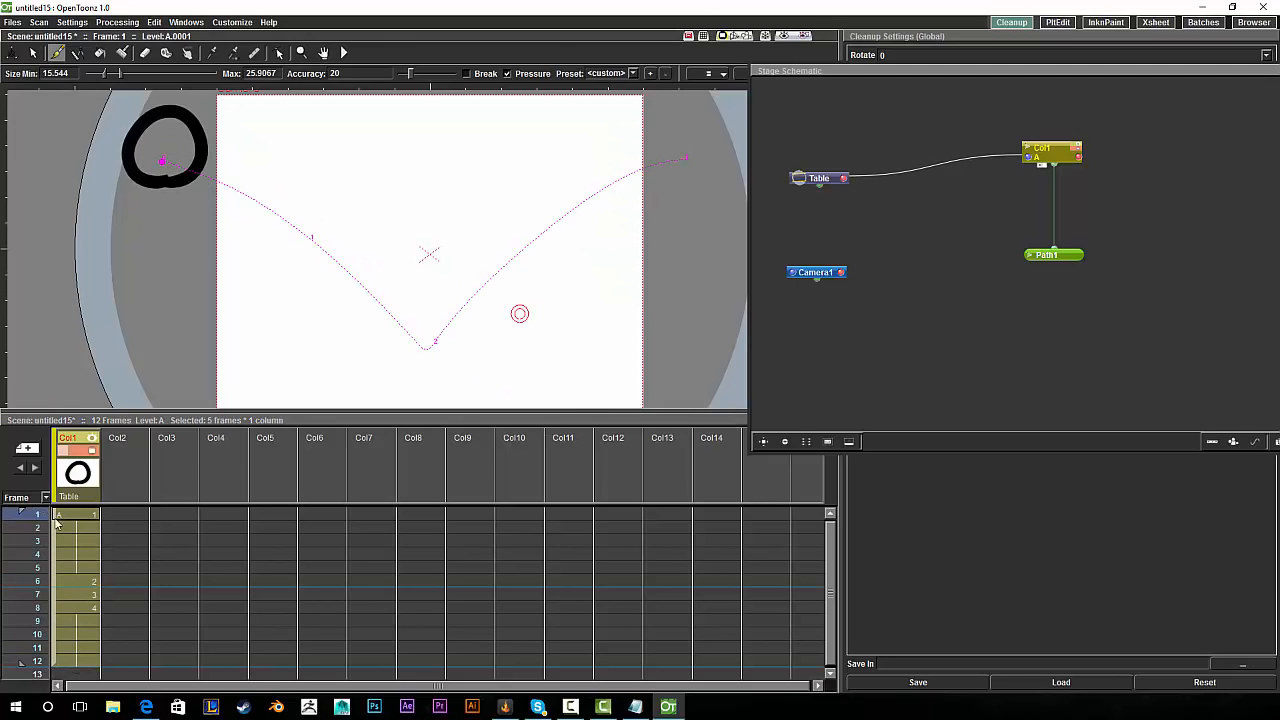
left_click_drag(40, 520, 42, 473)
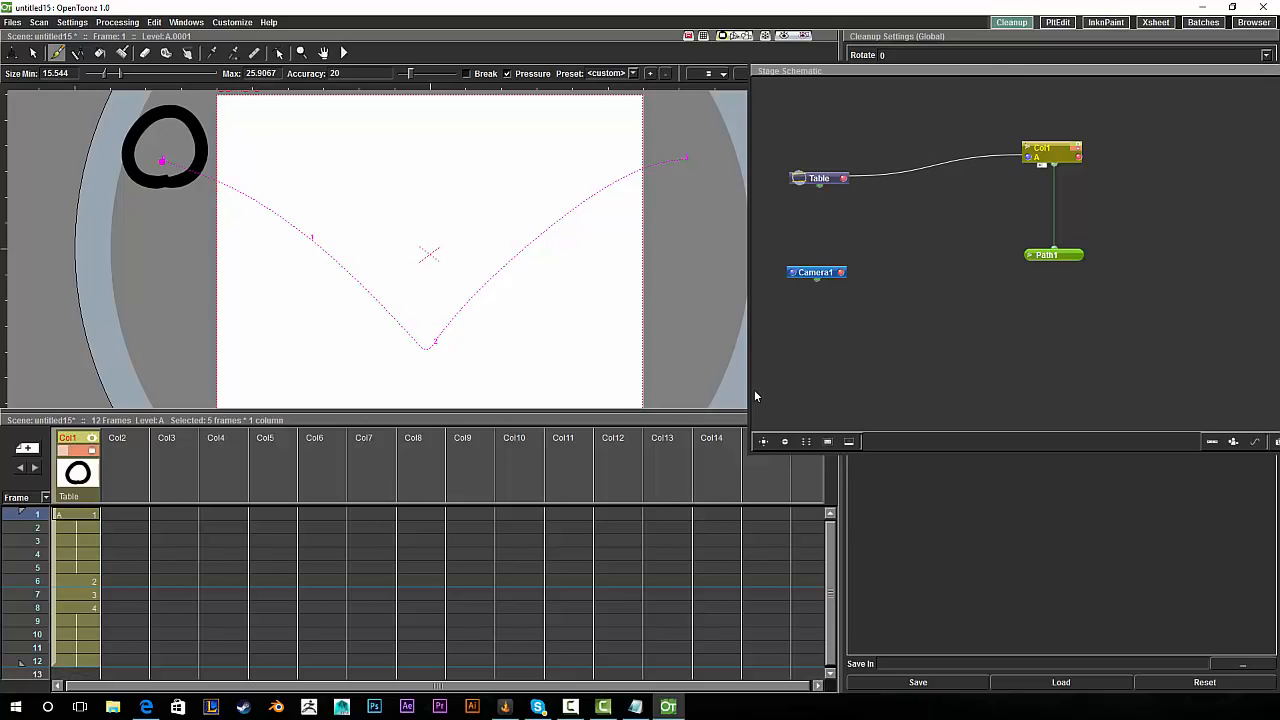
Create a new scene, discarding the current scene's changes, and reposition the Stage Schematic window beside the canvas.
left_click_drag(993, 78, 946, 55)
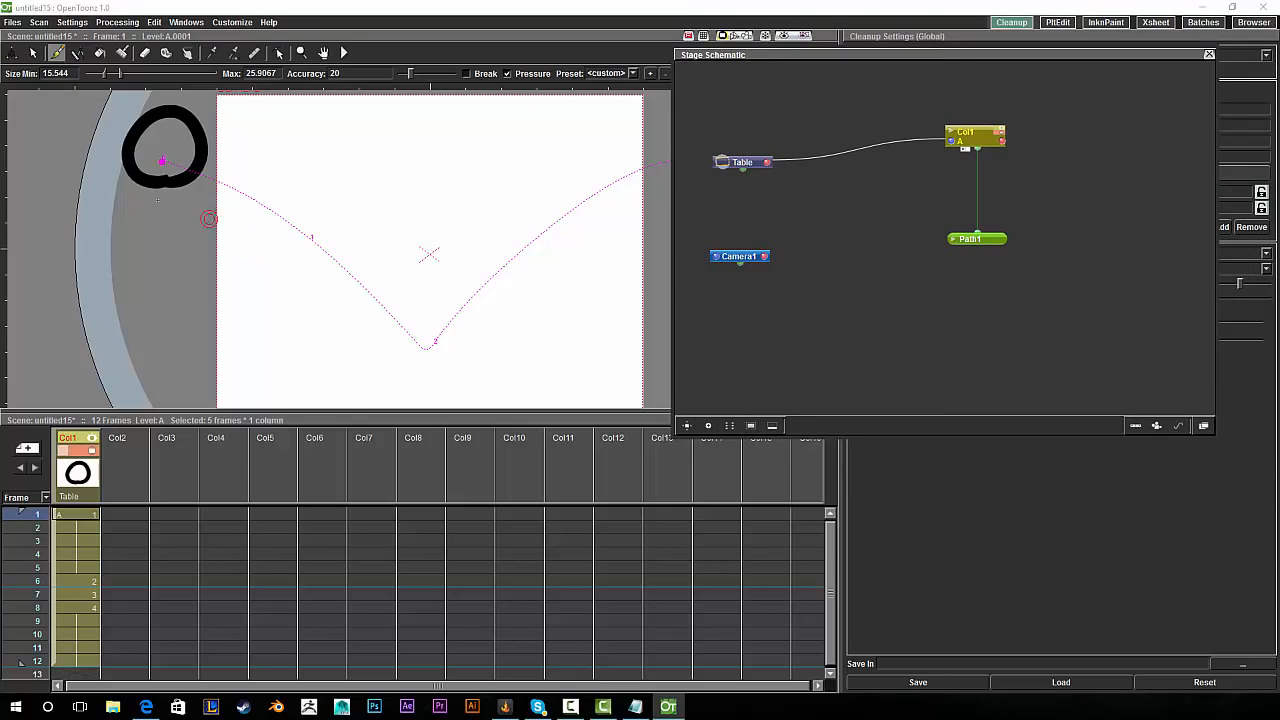
left_click(13, 22)
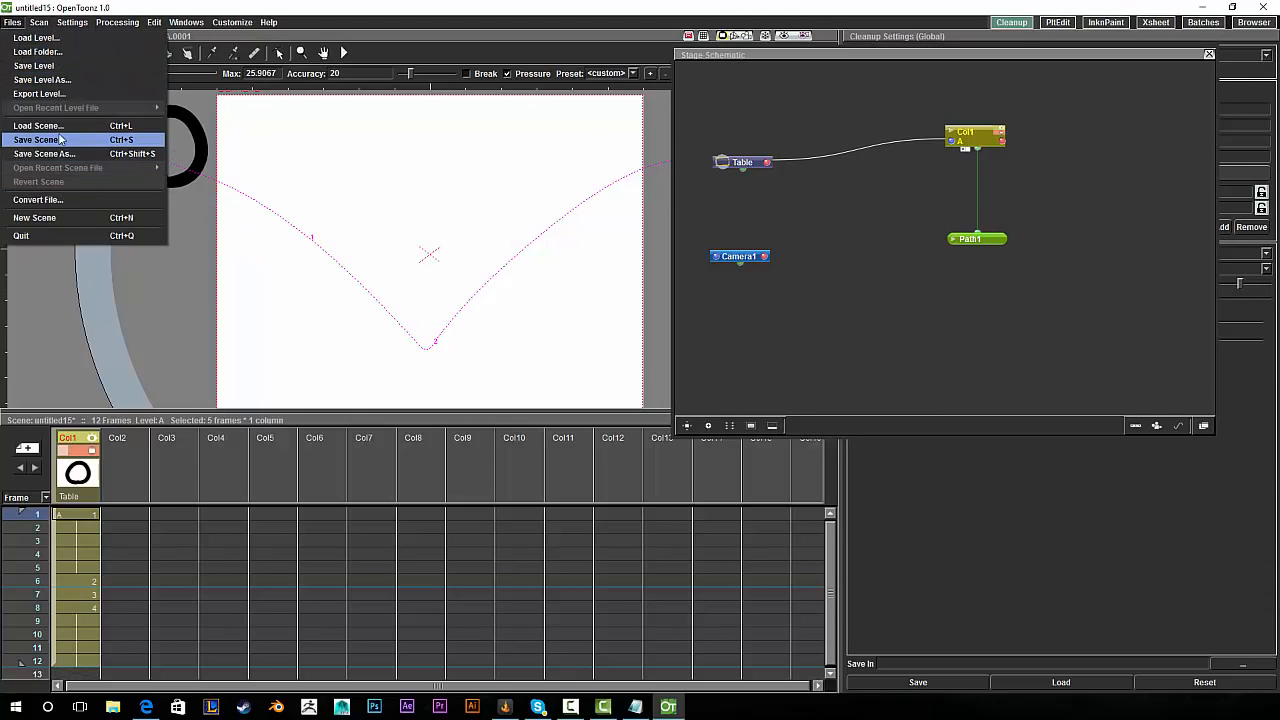
left_click(40, 217)
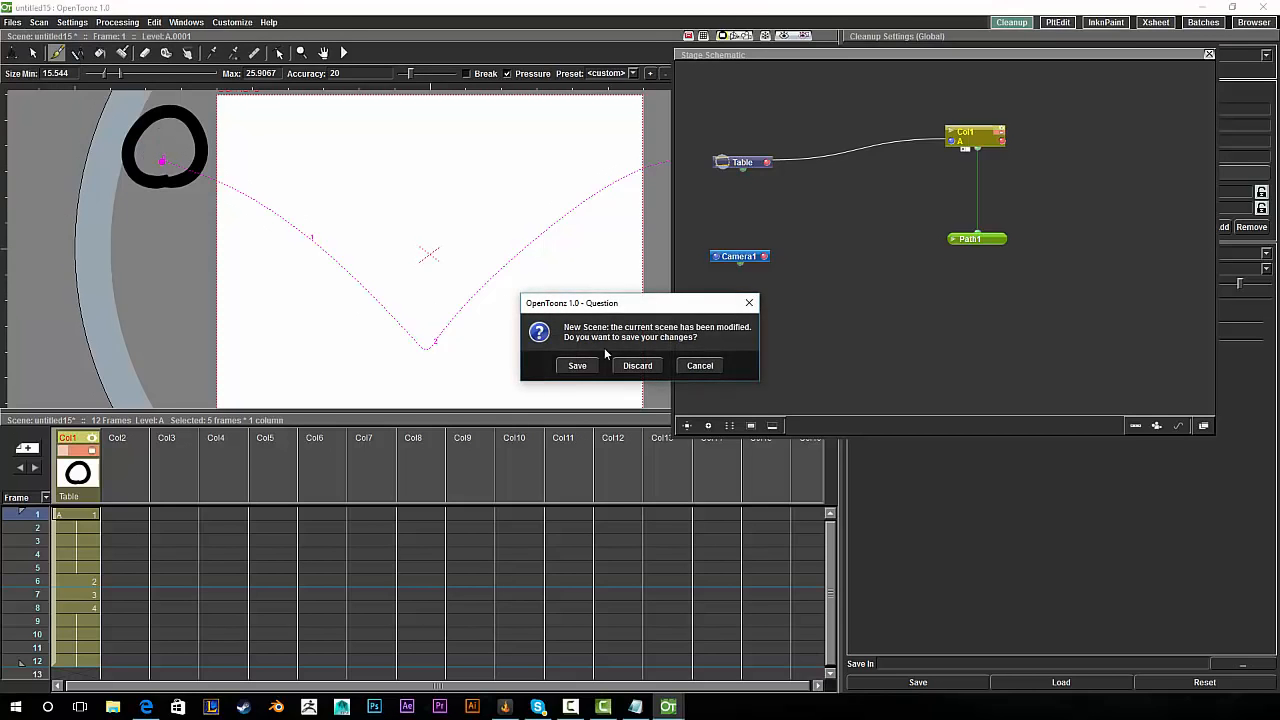
left_click(637, 366)
left_click(605, 374)
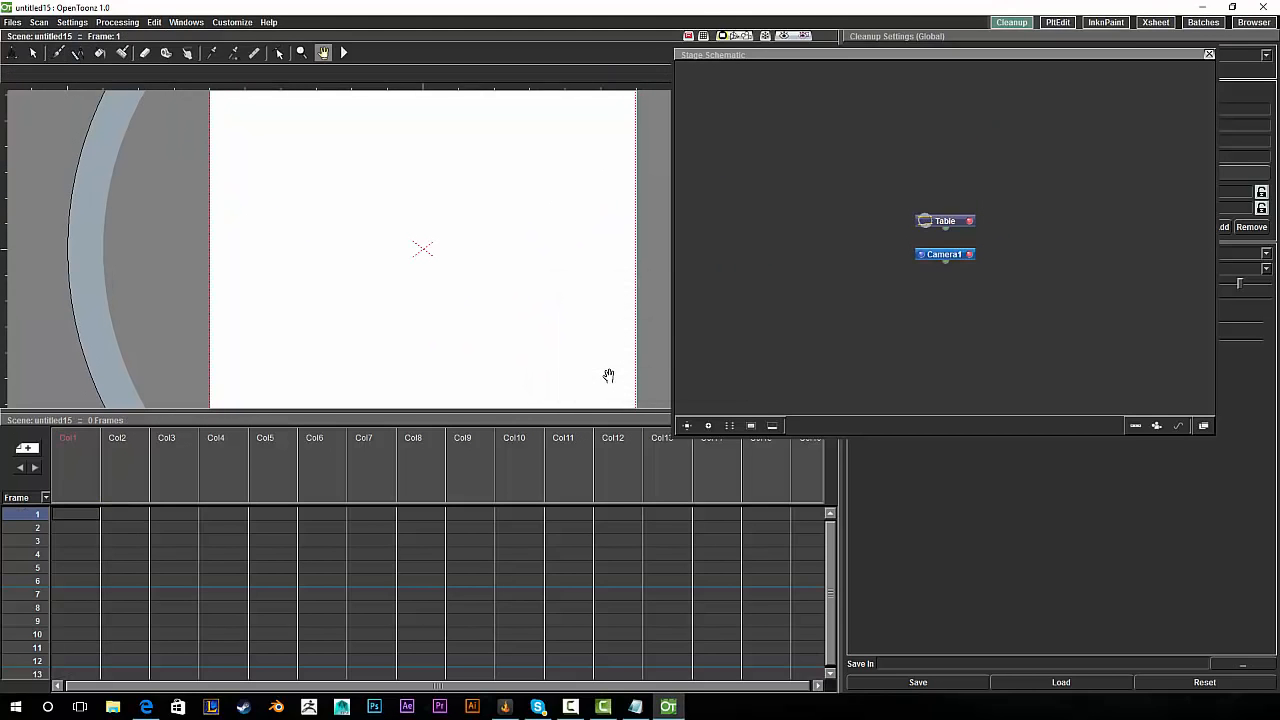
left_click_drag(1008, 55, 915, 116)
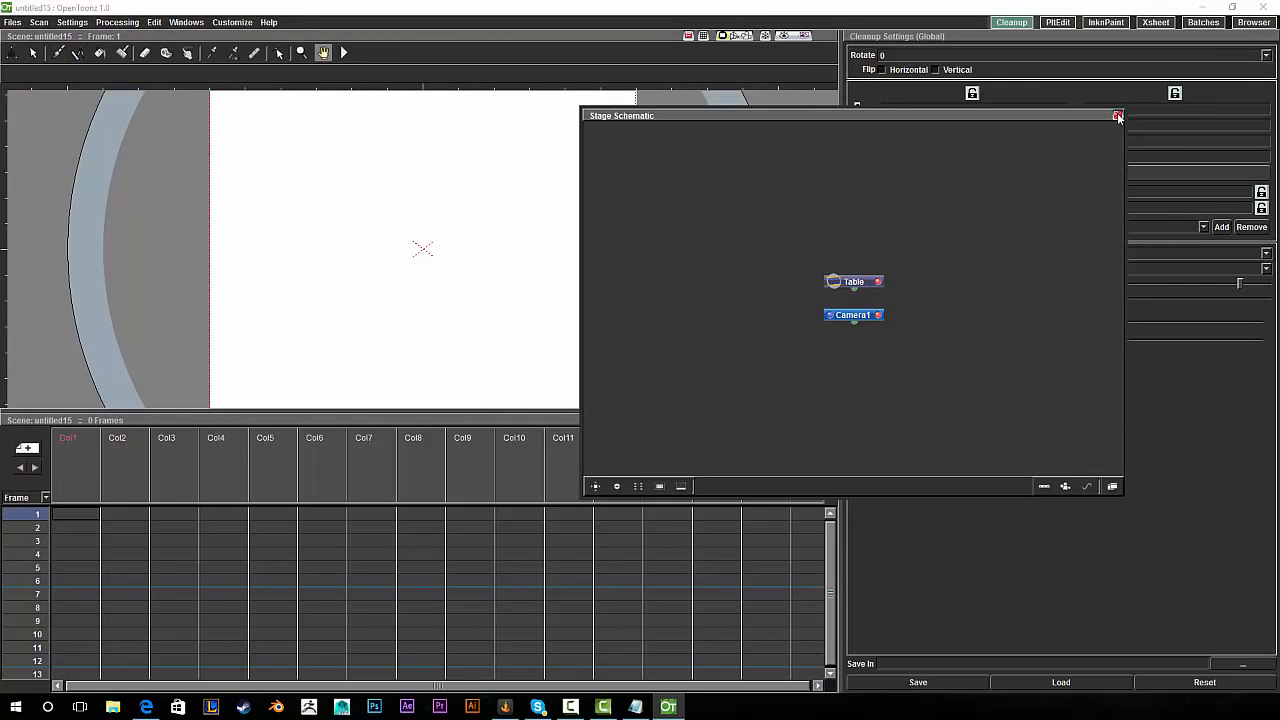
left_click_drag(1030, 111, 1109, 51)
With the Brush tool, paint a circle in frame 1 of Col1 and a square above it in frame 1 of Col2.
left_click(70, 516)
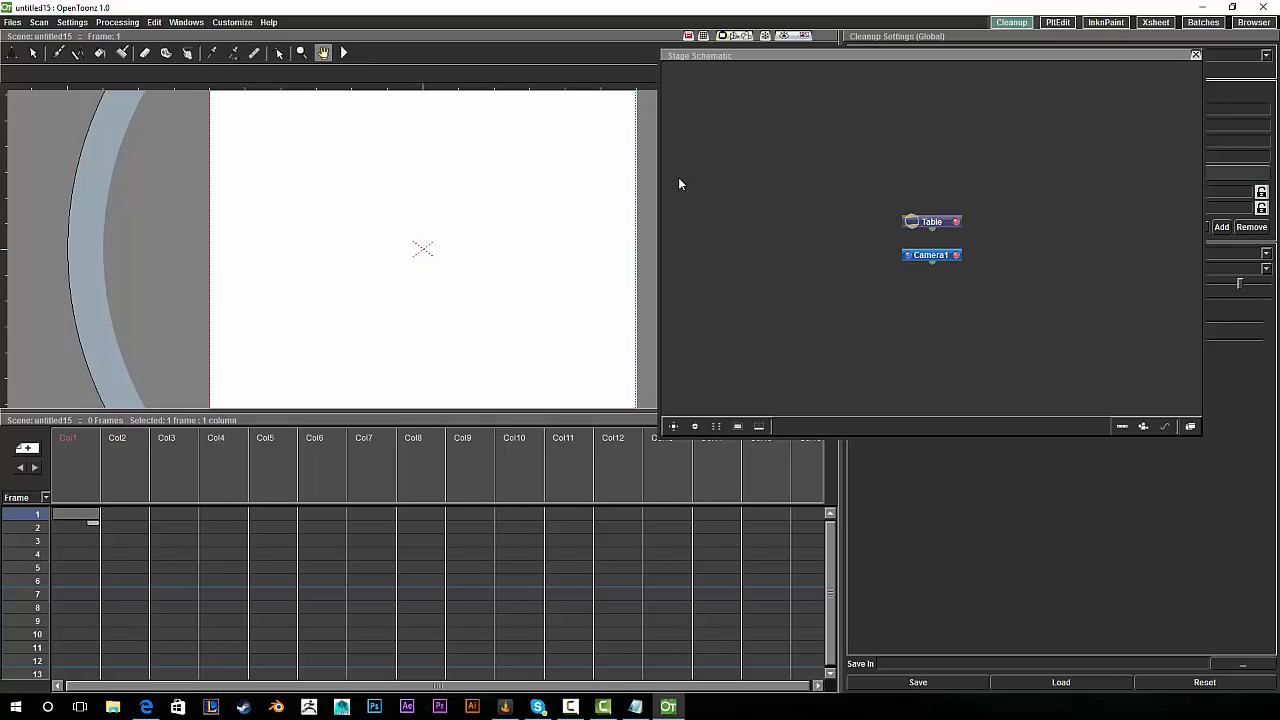
left_click(56, 52)
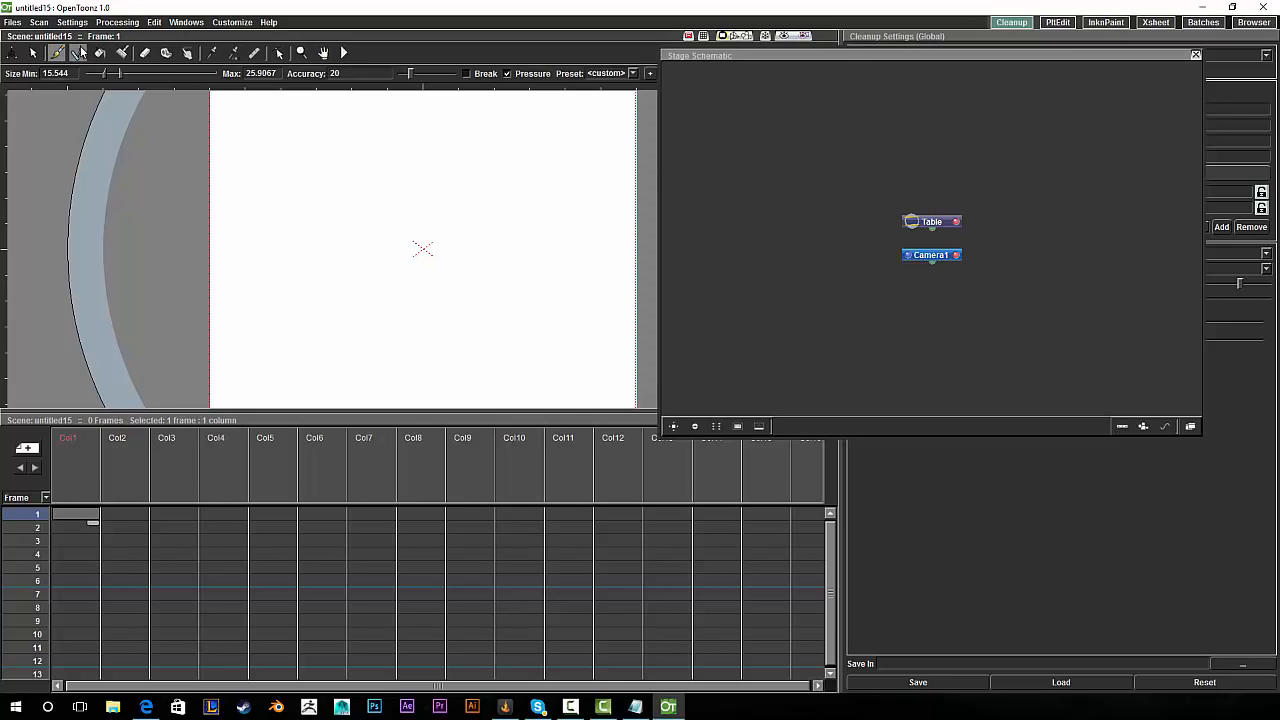
left_click(265, 349)
mouse_move(265, 349)
left_mouse_down()
mouse_move(291, 318)
mouse_move(262, 354)
left_mouse_up()
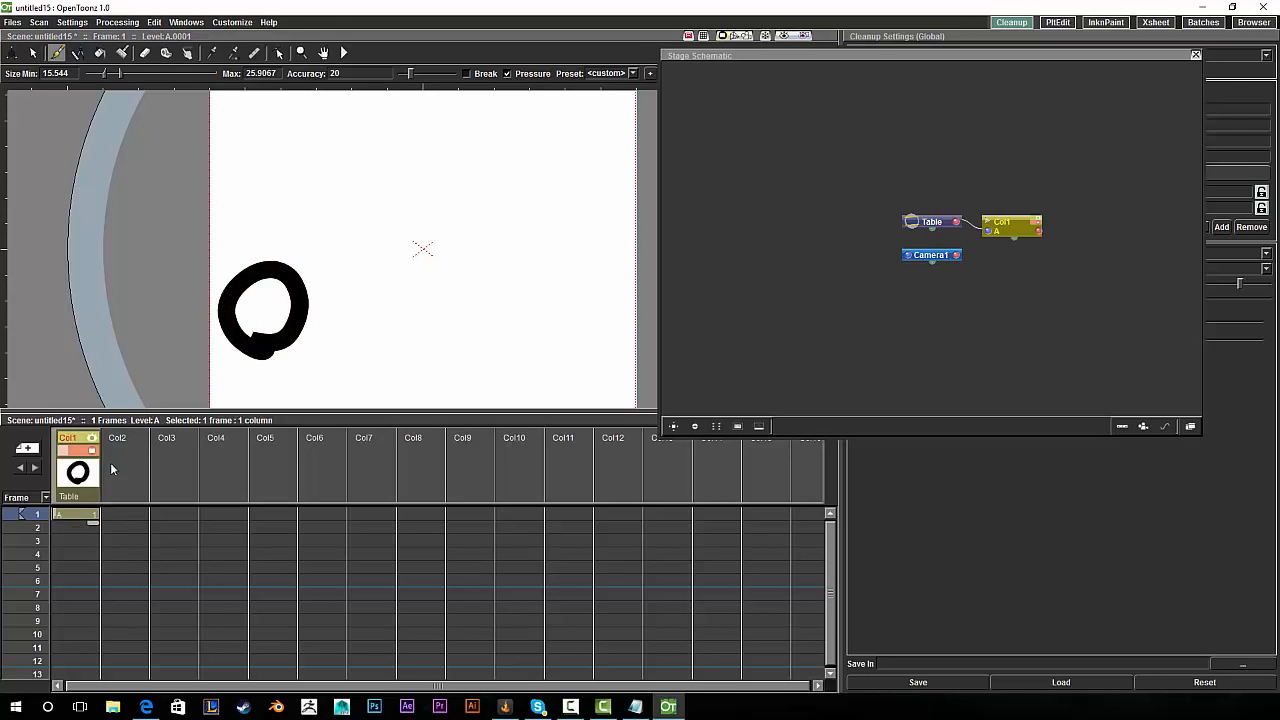
left_click(131, 516)
mouse_move(268, 148)
left_mouse_down()
mouse_move(269, 218)
mouse_move(323, 214)
mouse_move(271, 141)
mouse_move(352, 147)
mouse_move(346, 227)
left_mouse_up()
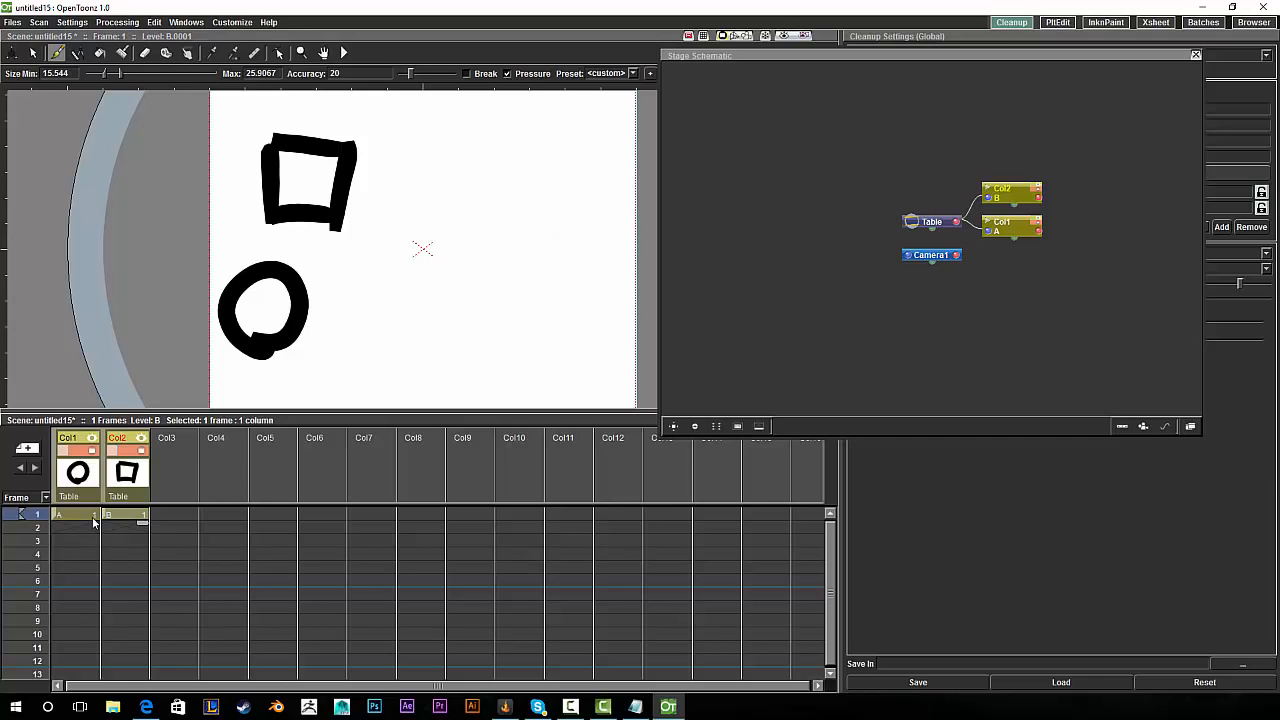
Spread out the Stage Schematic nodes, with Table and Camera1 on one side and Col2 and Col1 opposite them.
left_click_drag(938, 222, 761, 197)
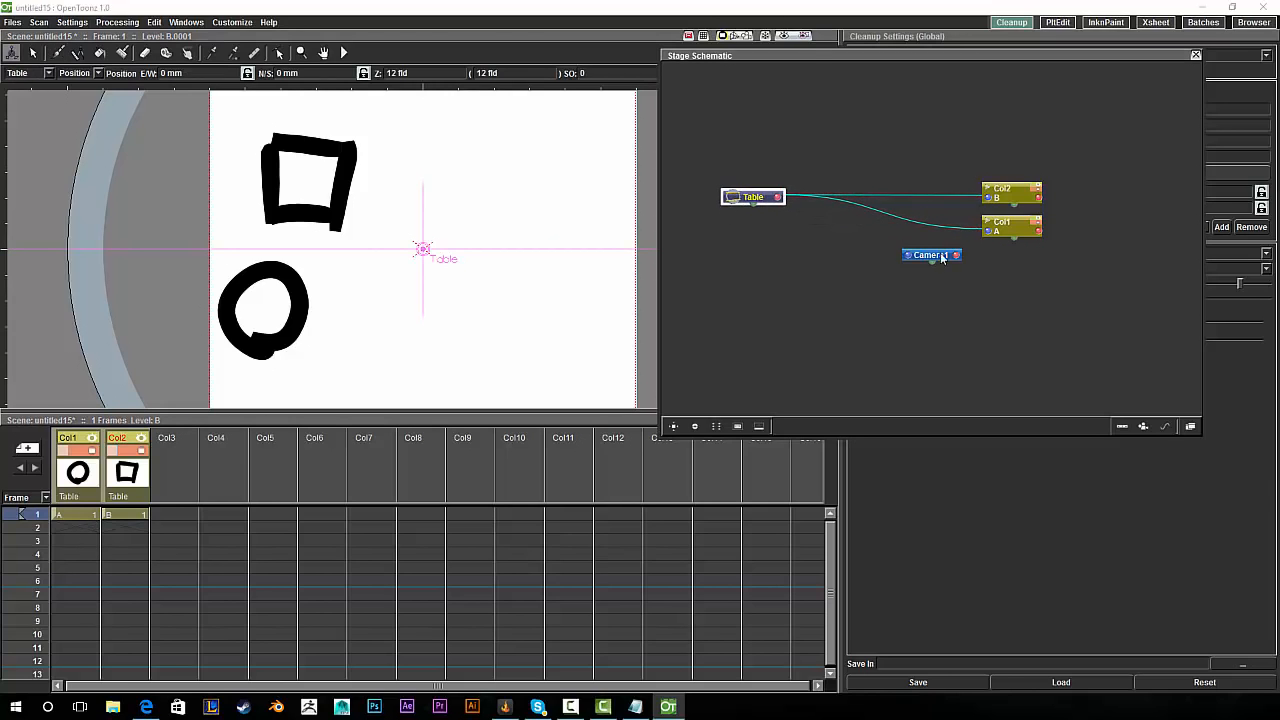
left_click_drag(940, 258, 754, 278)
left_click_drag(918, 58, 863, 60)
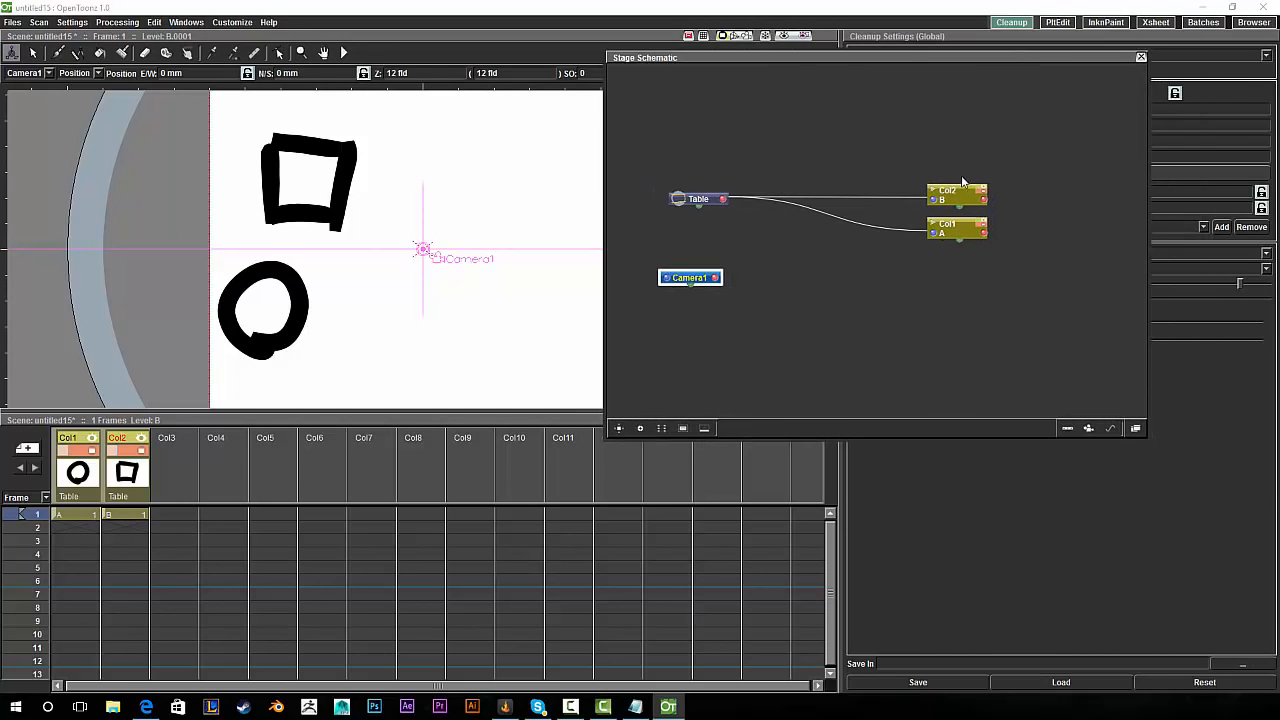
left_click_drag(965, 190, 1025, 160)
left_click_drag(958, 229, 1046, 217)
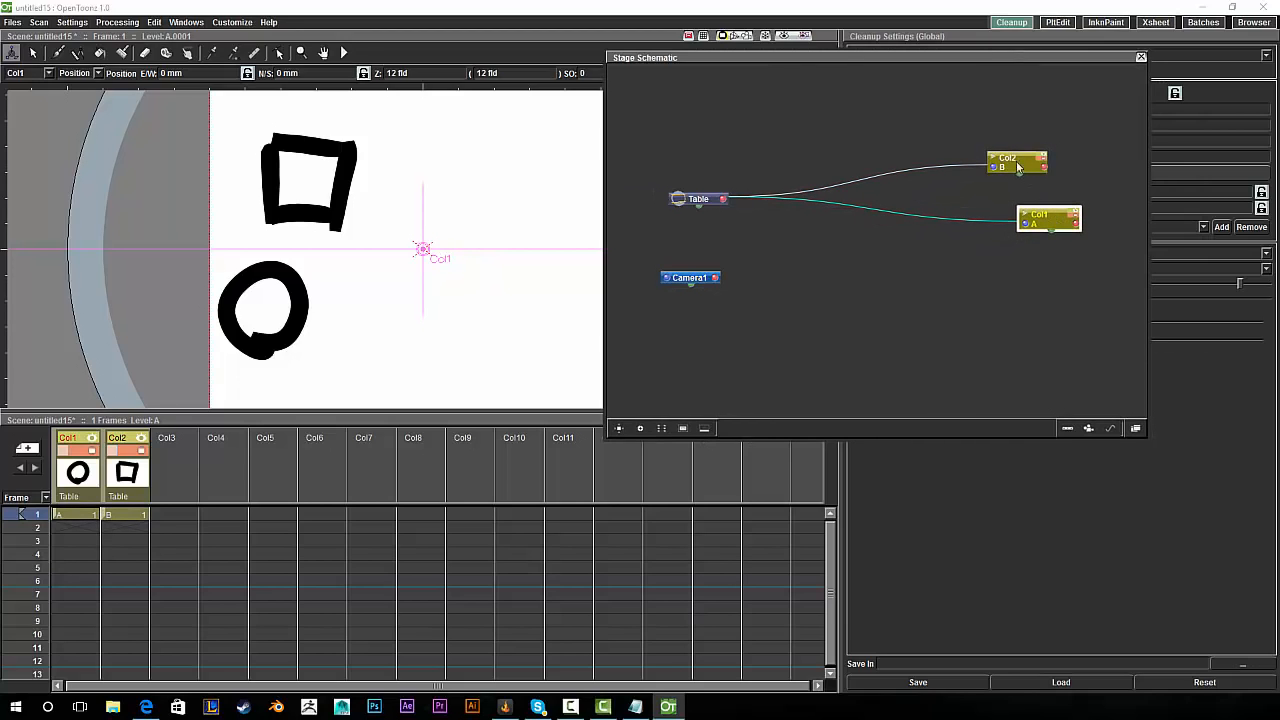
Add a new pegbar to the Stage Schematic and place its node between the Table and the column nodes.
right_click(830, 239)
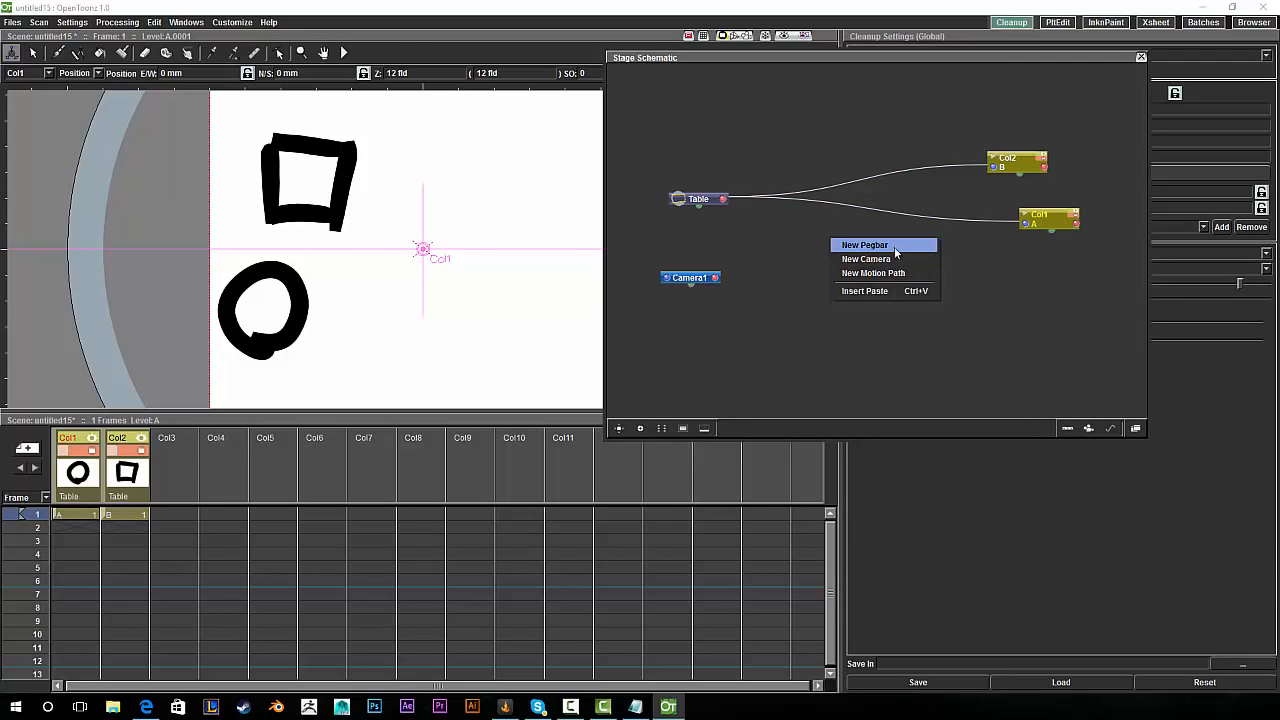
left_click(896, 246)
mouse_move(868, 245)
left_mouse_down()
mouse_move(877, 271)
mouse_move(843, 248)
left_mouse_up()
left_click(705, 200)
left_click(861, 263)
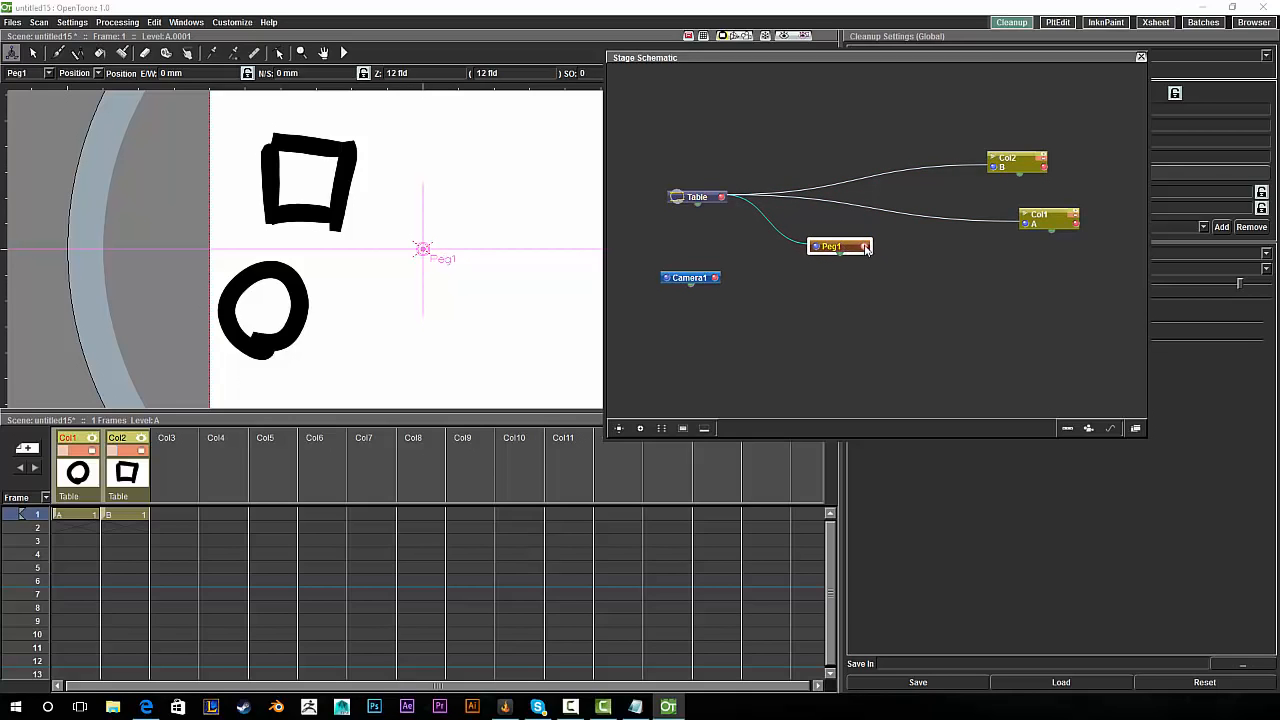
Link both Col1 and Col2 to the pegbar's output and arrange the pegbar midway between Table and the columns.
left_click_drag(988, 227, 1024, 224)
left_click_drag(864, 246, 998, 165)
left_click_drag(864, 247, 992, 167)
left_click_drag(850, 246, 858, 188)
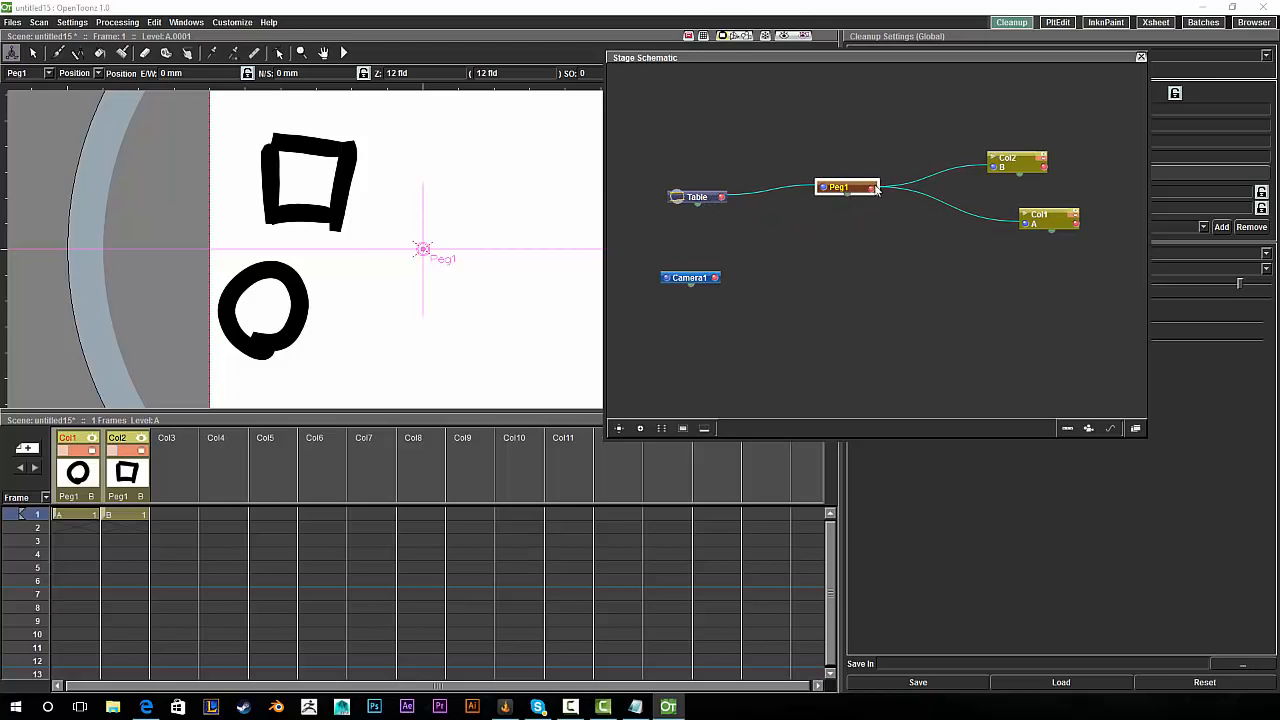
left_click_drag(1057, 220, 1031, 220)
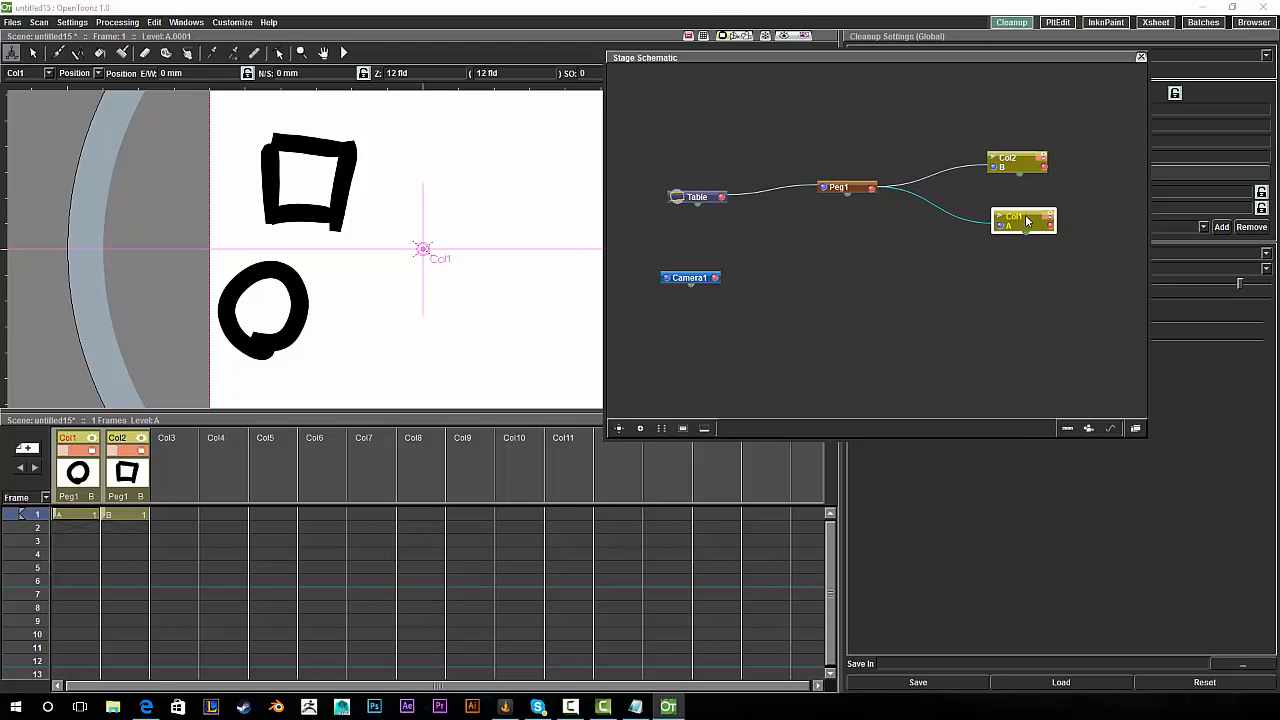
left_click_drag(1018, 163, 1024, 163)
left_click(845, 189)
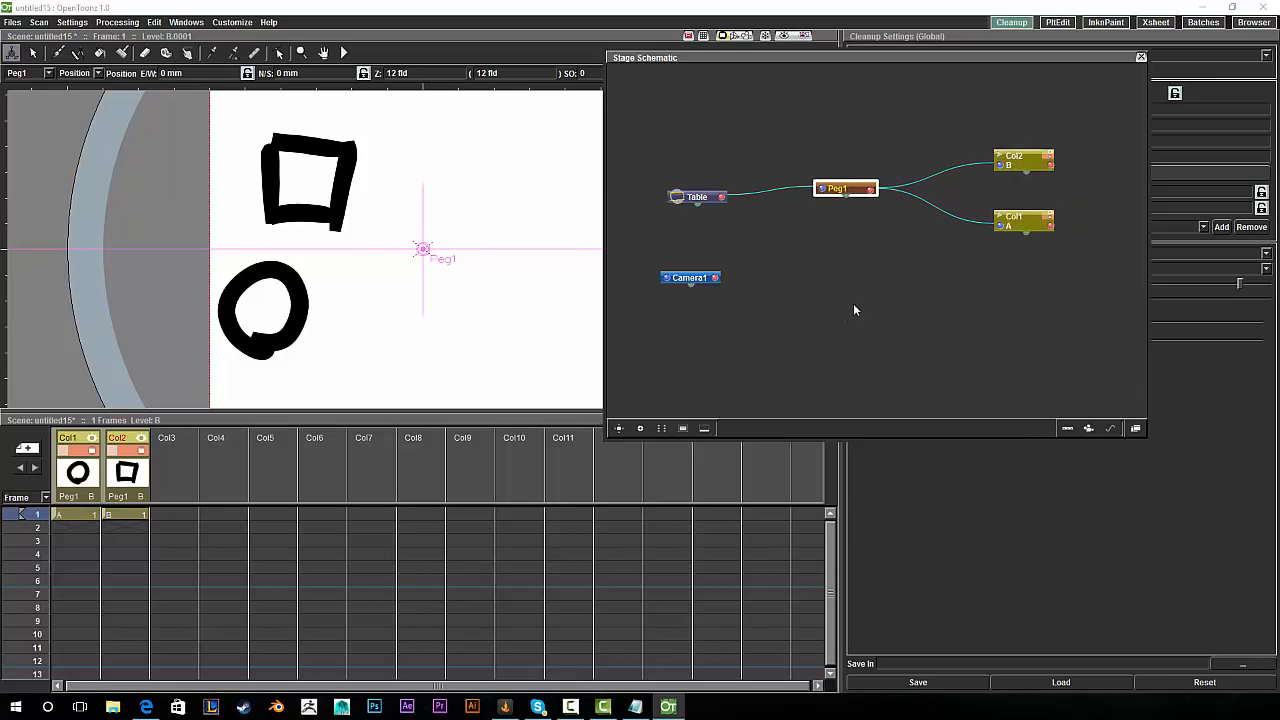
Add a new motion path for the pegbar and place its node below the pegbar node.
right_click(855, 238)
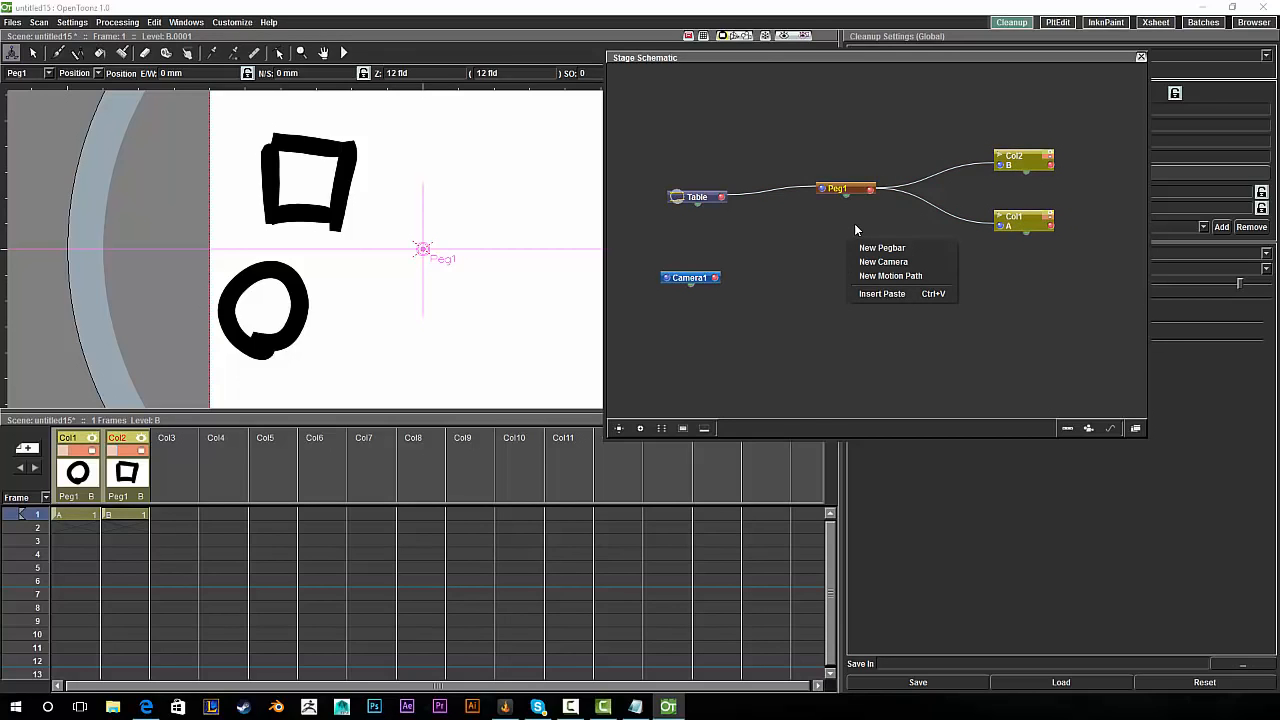
left_click(902, 277)
left_click_drag(872, 244, 852, 272)
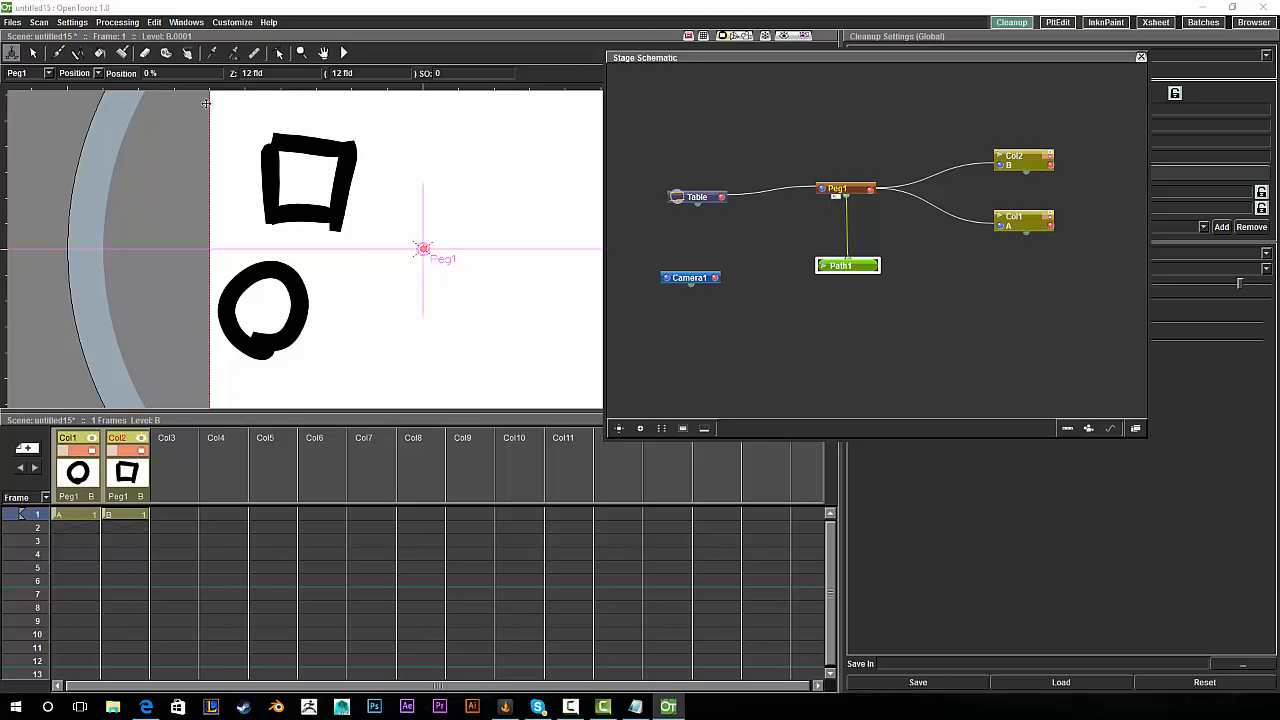
Move the motion path's start point to the left edge of the camera frame, clearing the Stage Schematic window off the canvas.
left_click(278, 52)
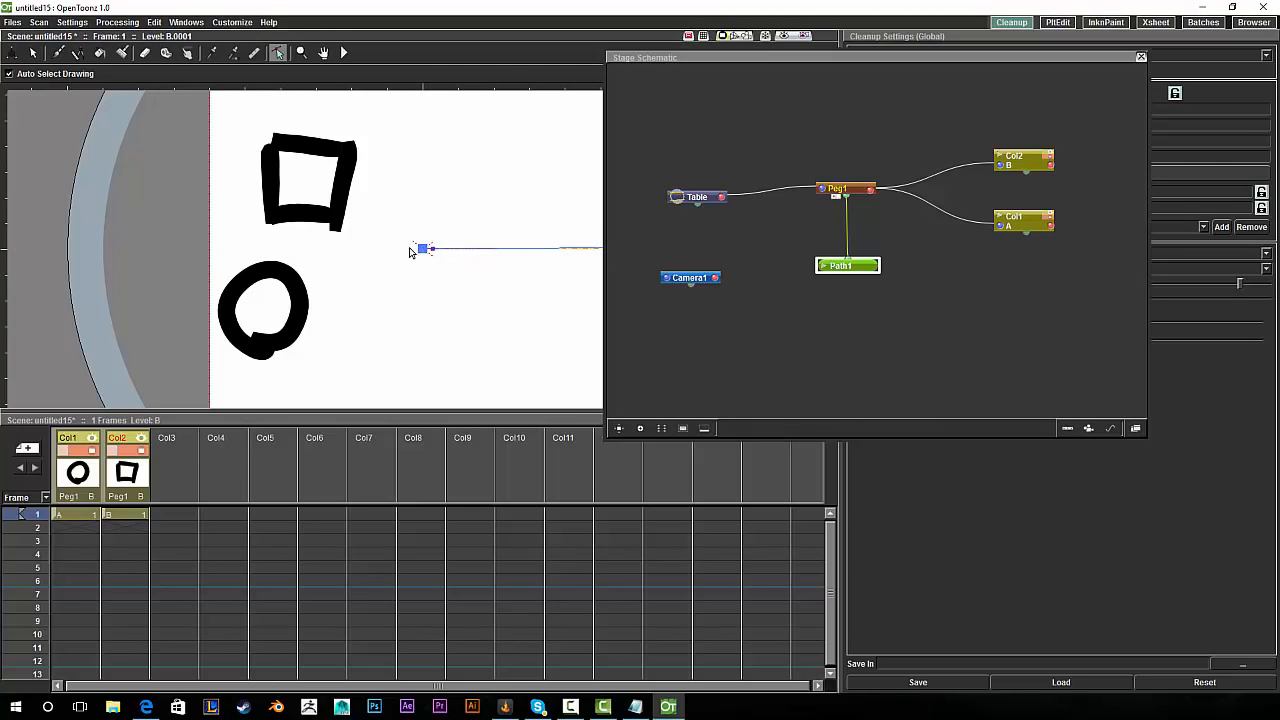
left_click_drag(420, 249, 323, 249)
left_click_drag(840, 56, 1041, 85)
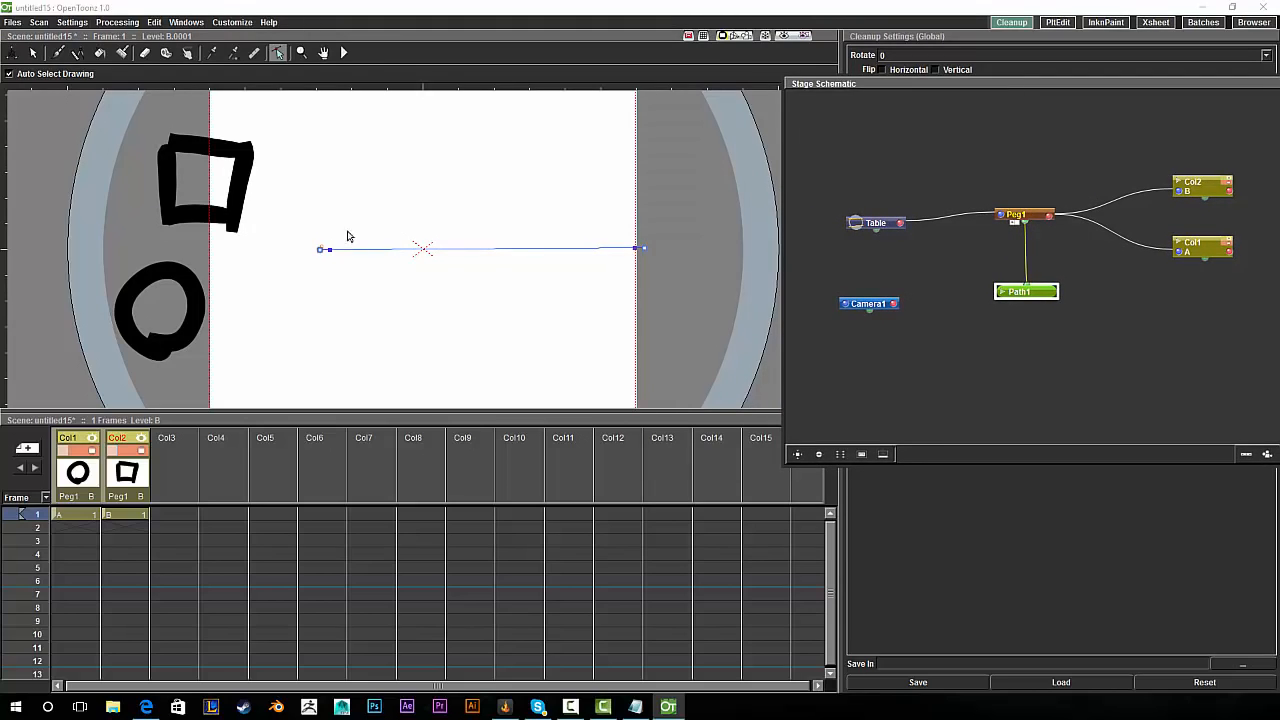
mouse_move(323, 248)
left_mouse_down()
mouse_move(421, 248)
mouse_move(320, 247)
left_mouse_up()
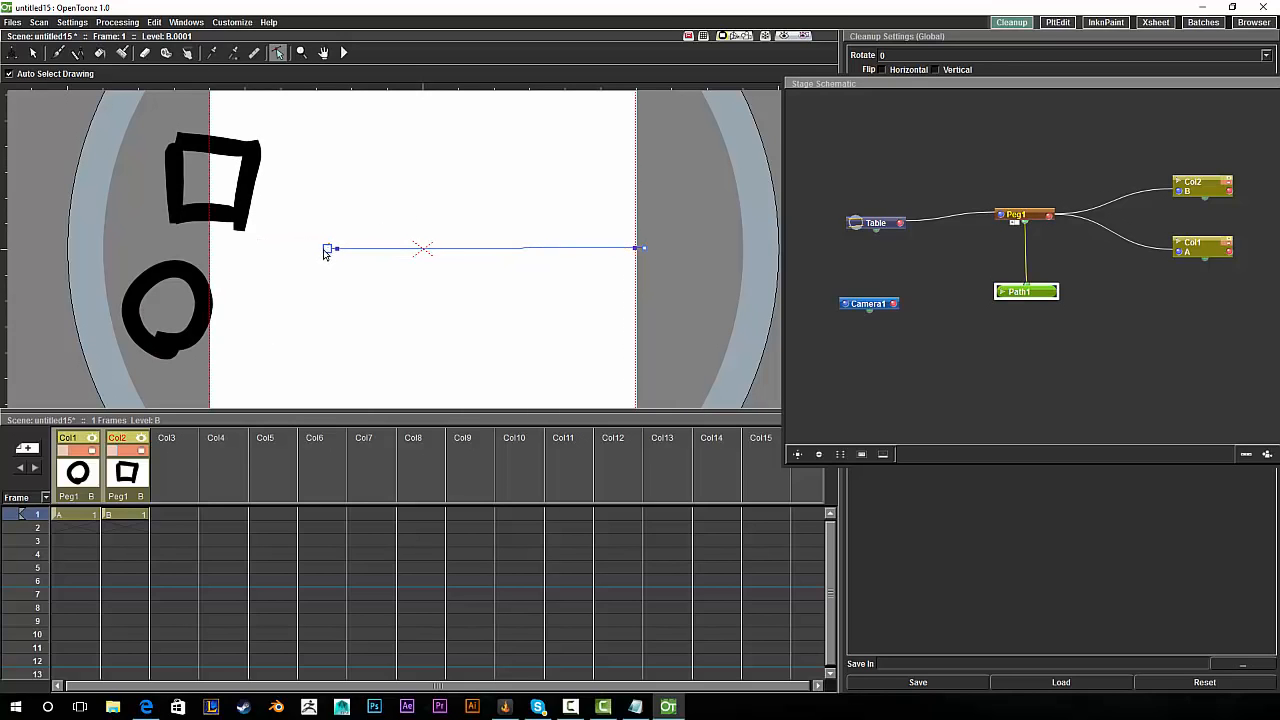
left_click_drag(326, 253, 264, 247)
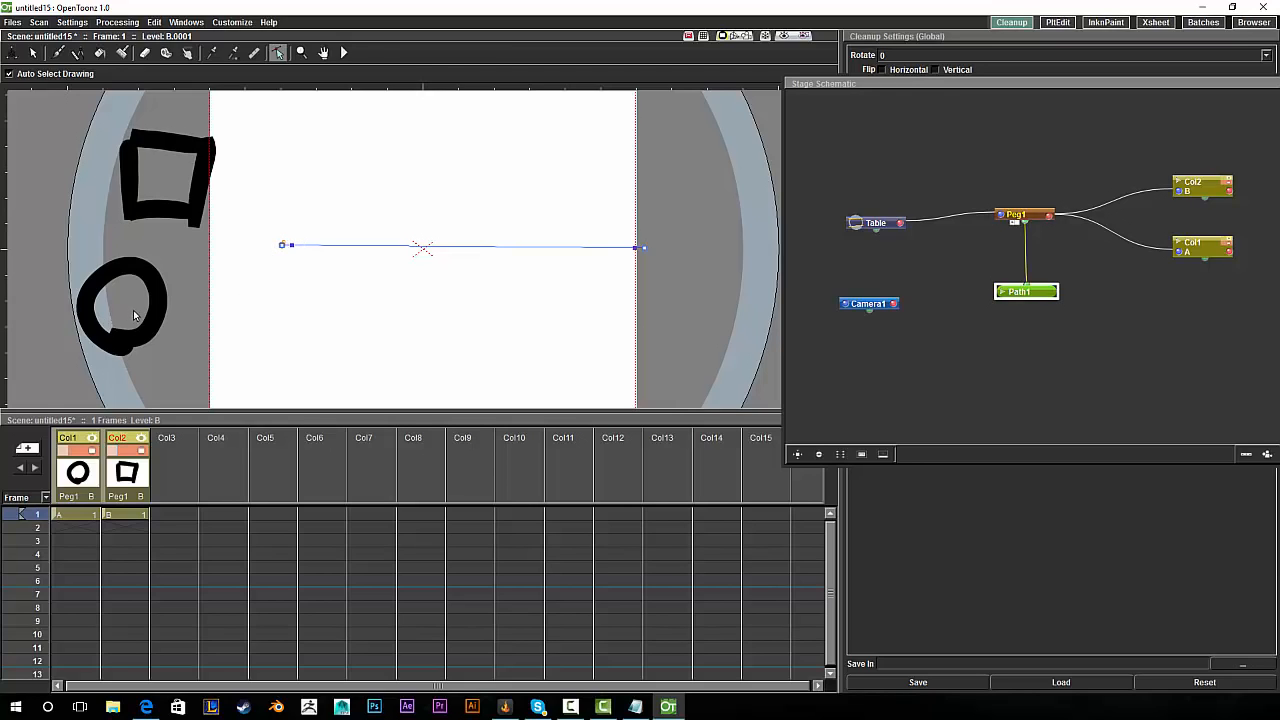
left_click_drag(284, 247, 221, 252)
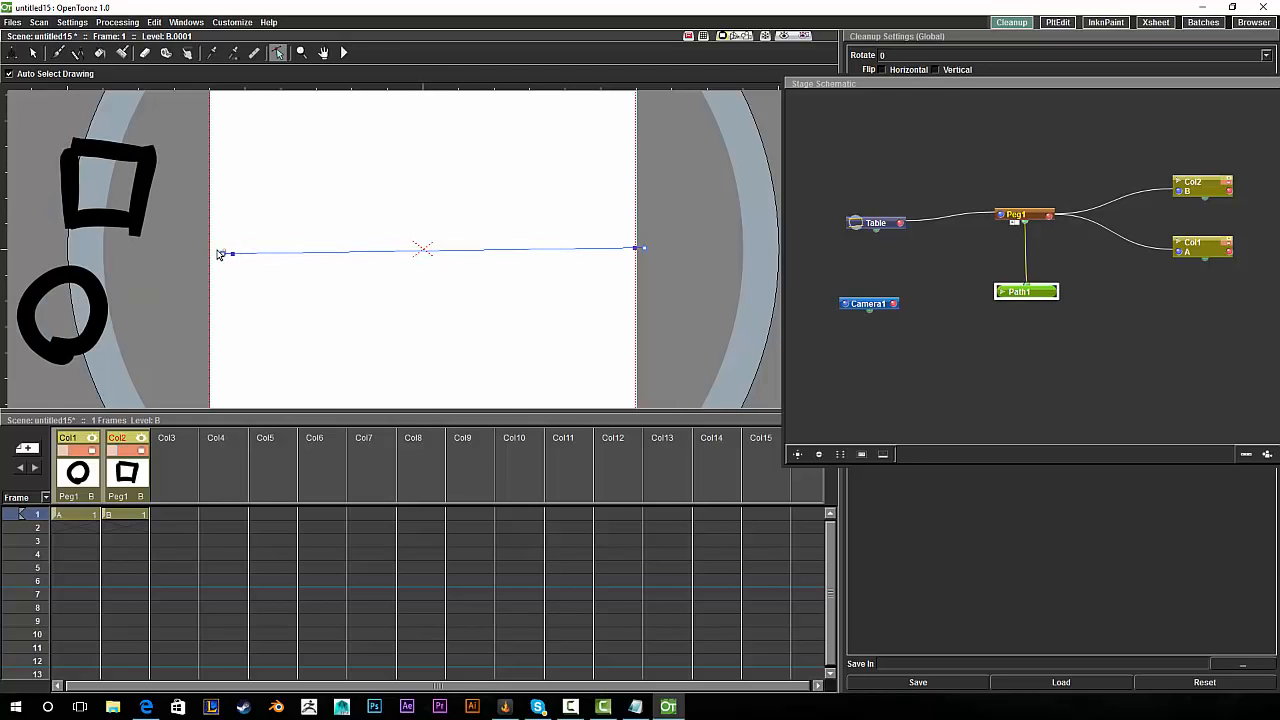
Place the motion path's end point past the frame's right edge and bend the path into a shallow downward curve.
left_click_drag(647, 247, 680, 263)
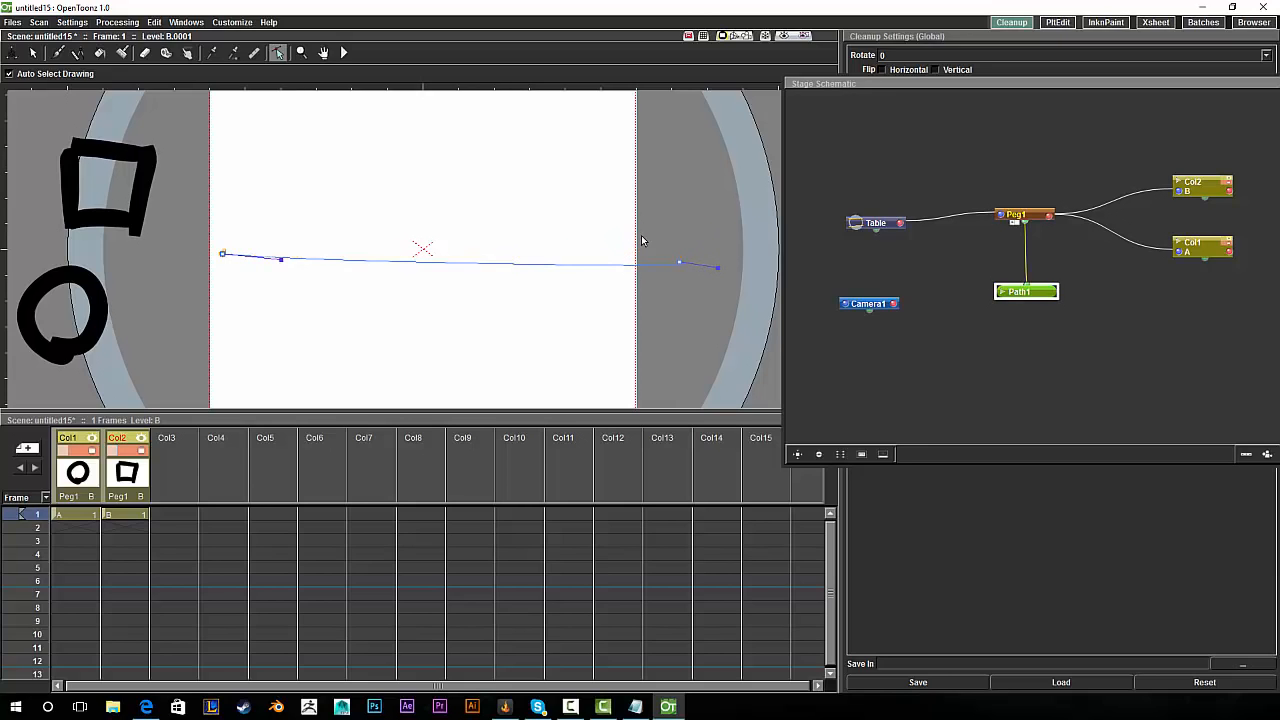
left_click_drag(282, 261, 288, 306)
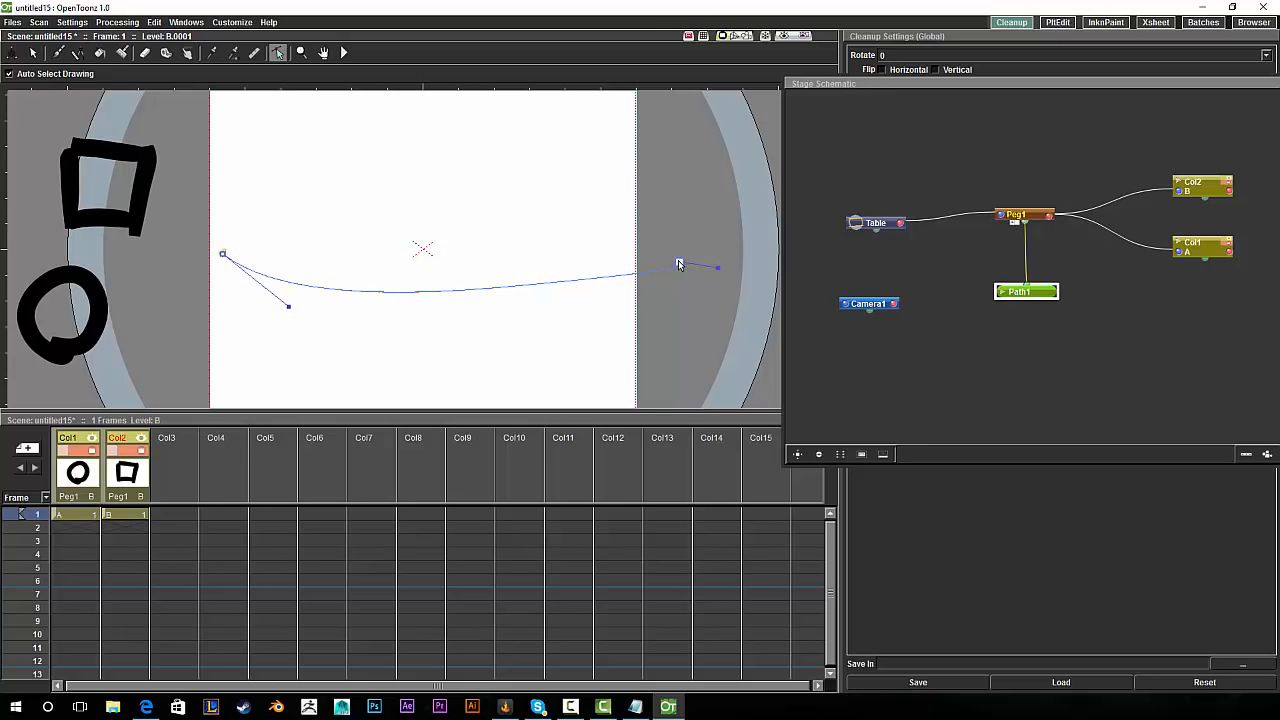
left_click_drag(679, 264, 687, 240)
Extend the exposure of the drawings in Col1 and Col2 through frame 9.
left_click(78, 515)
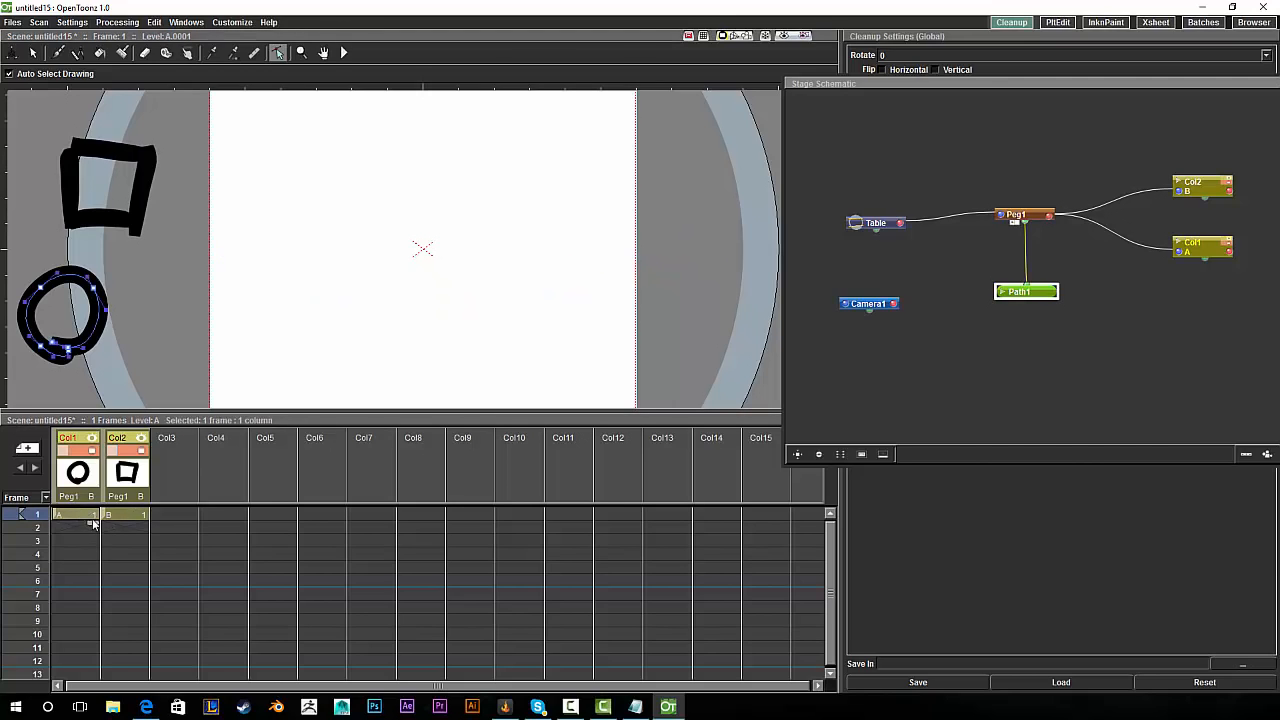
left_click_drag(93, 523, 123, 628)
left_click(140, 516)
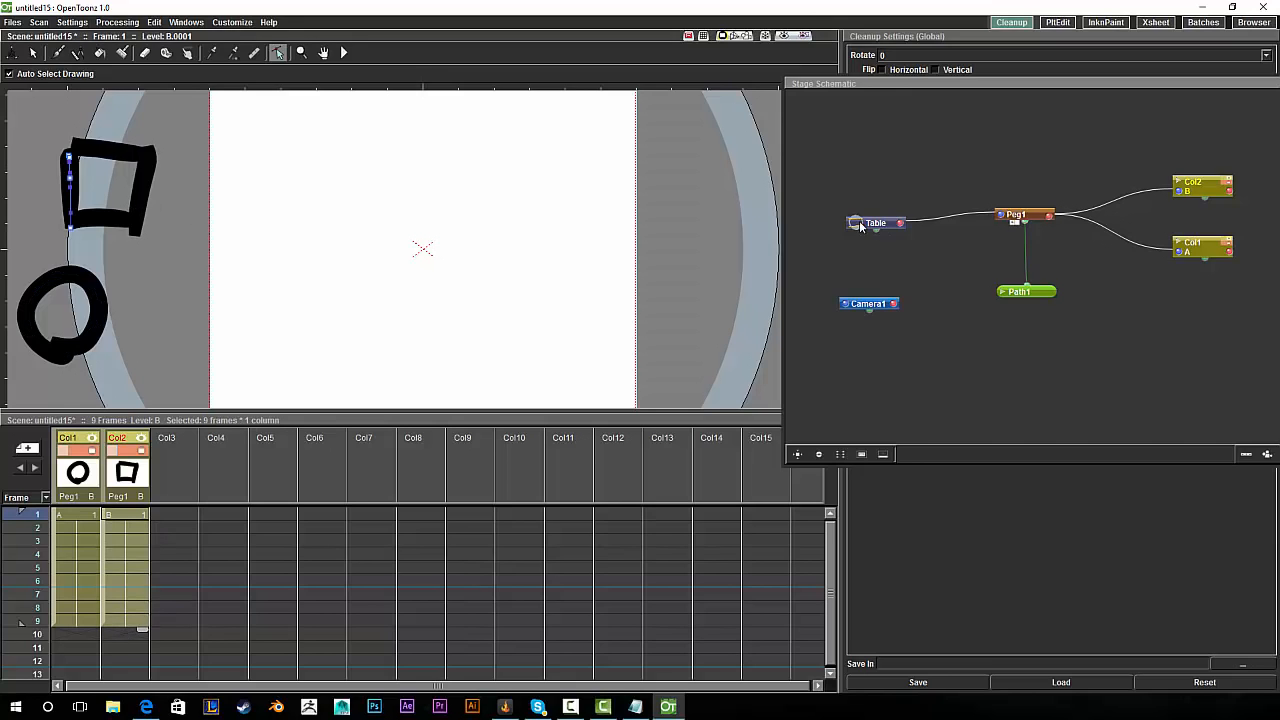
At frame 9, use the Animate tool to move the pegbar along the motion path to the 100% position.
left_click(1026, 293)
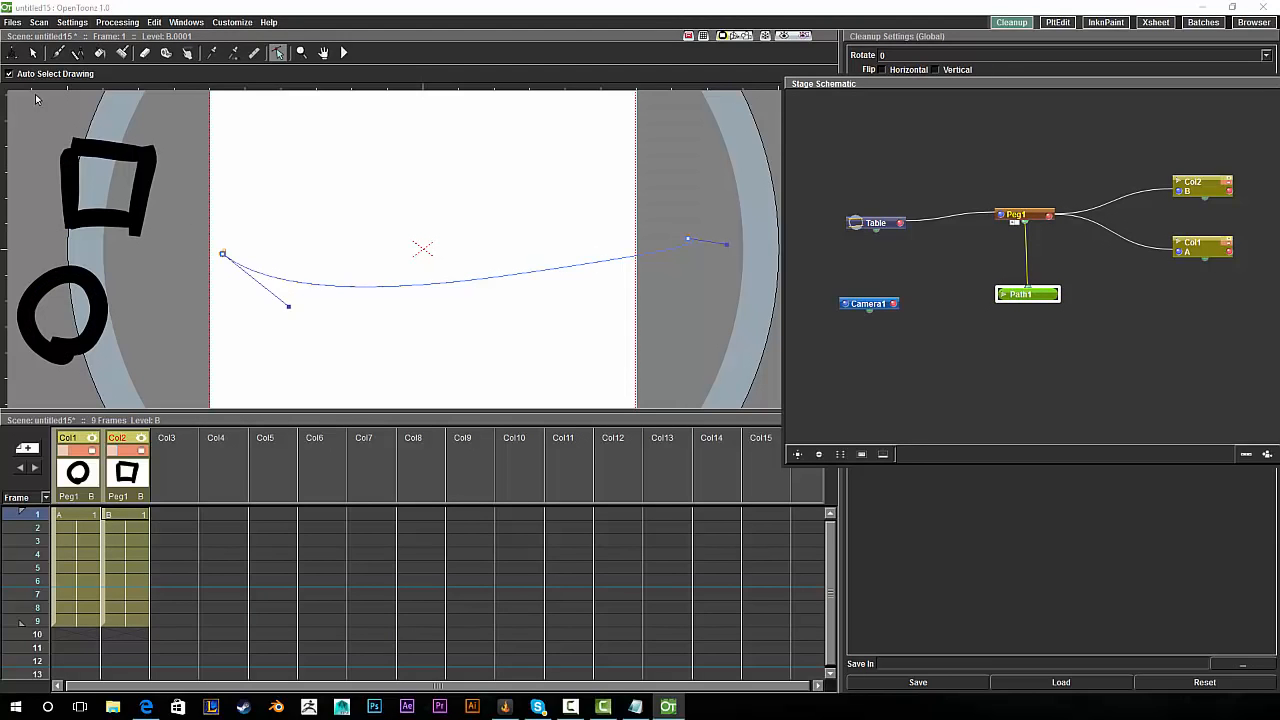
left_click(12, 52)
left_click(78, 621)
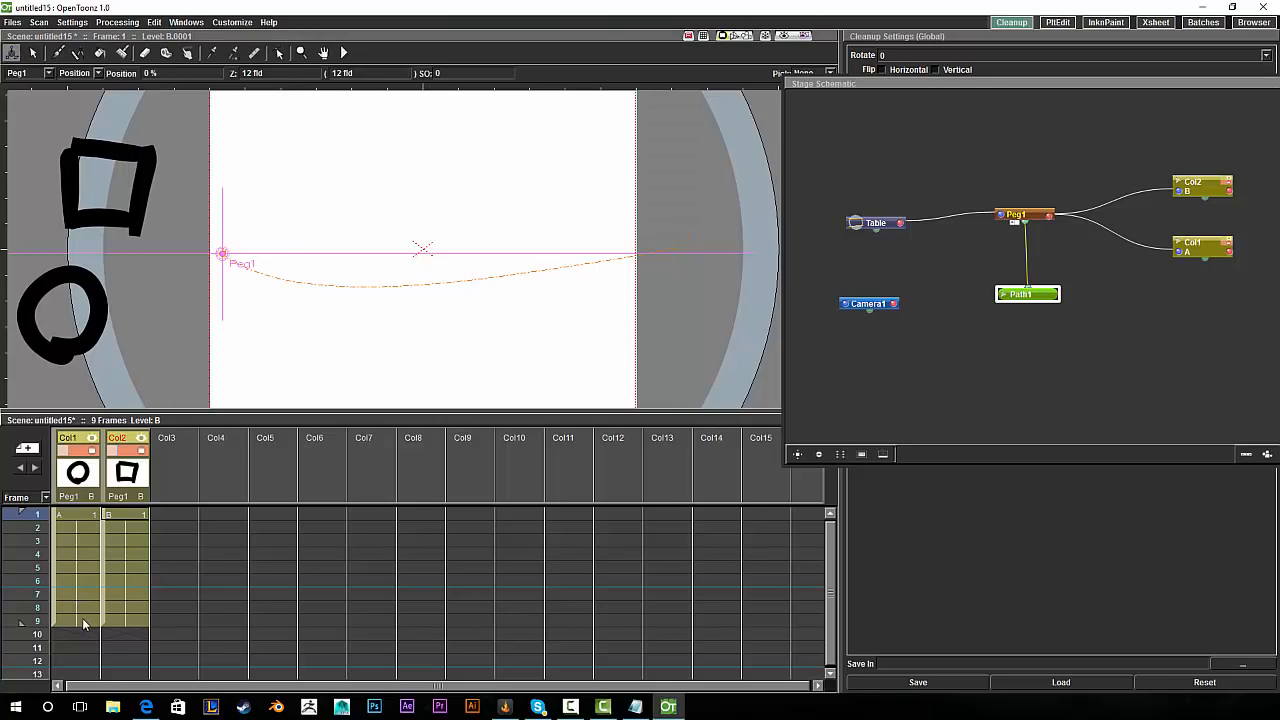
left_click_drag(210, 219, 345, 259)
key("ctrl+z")
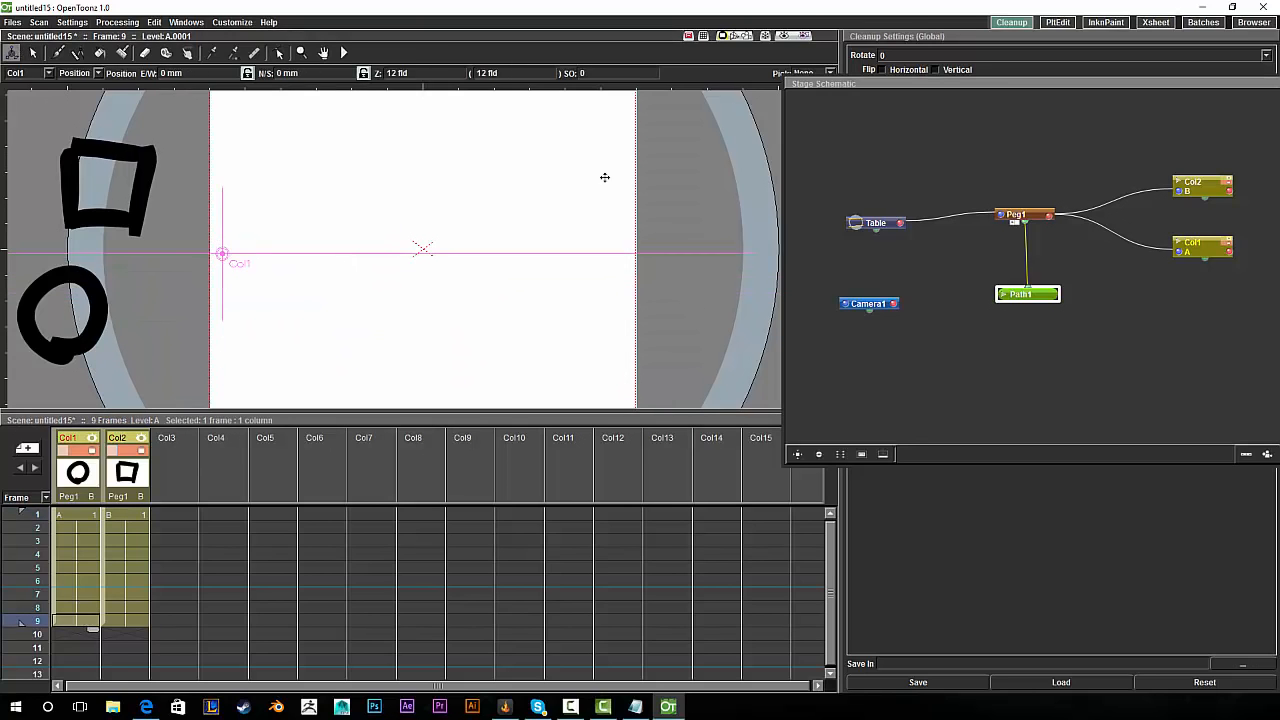
left_click(1022, 214)
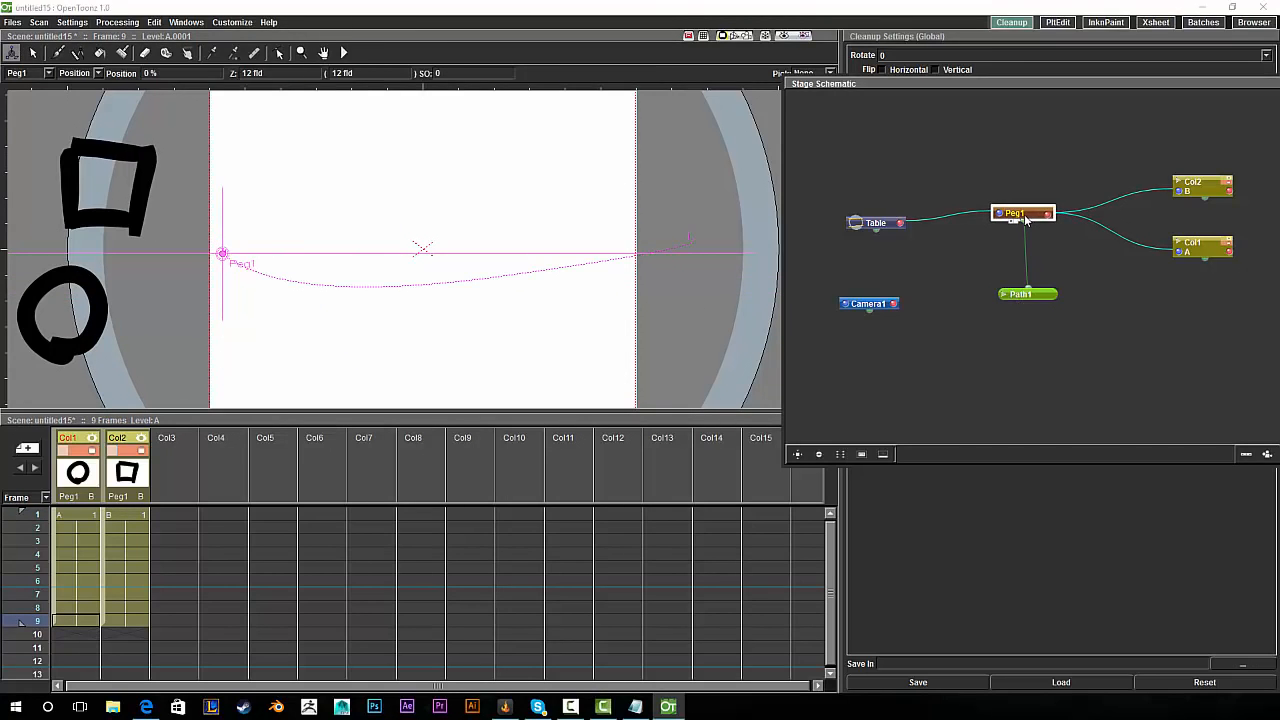
left_click(1043, 296)
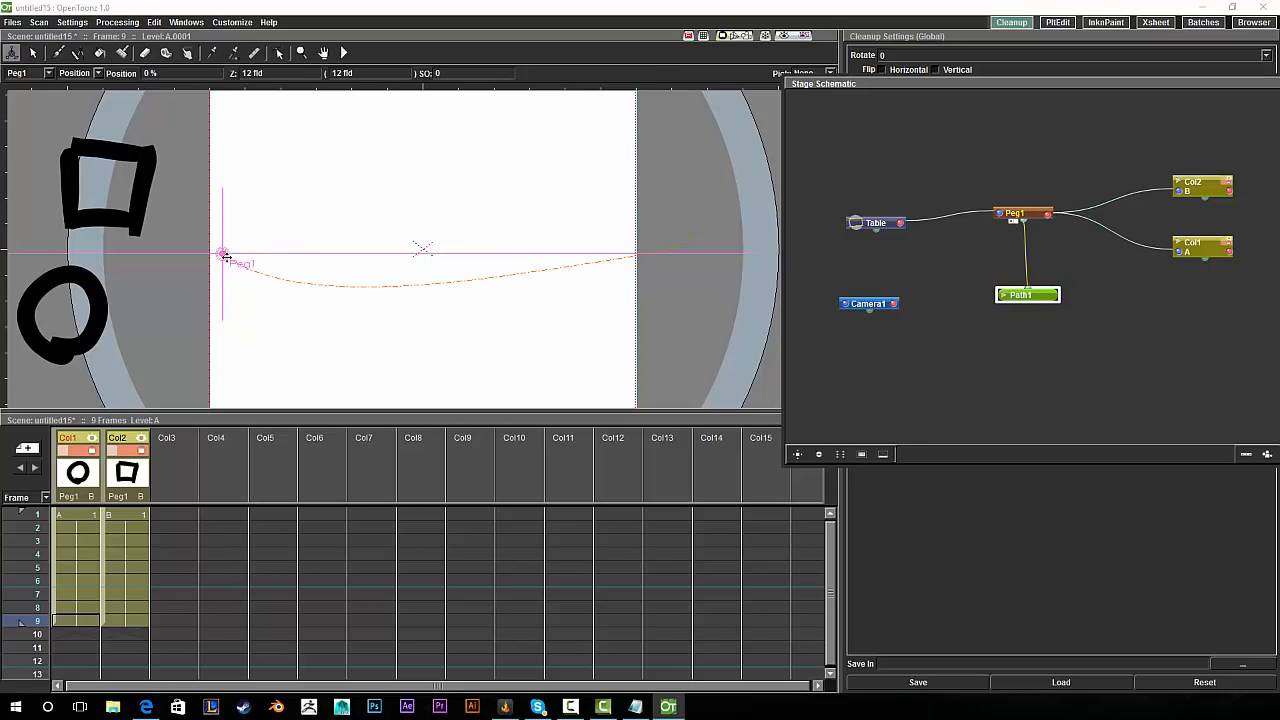
left_click_drag(222, 253, 686, 238)
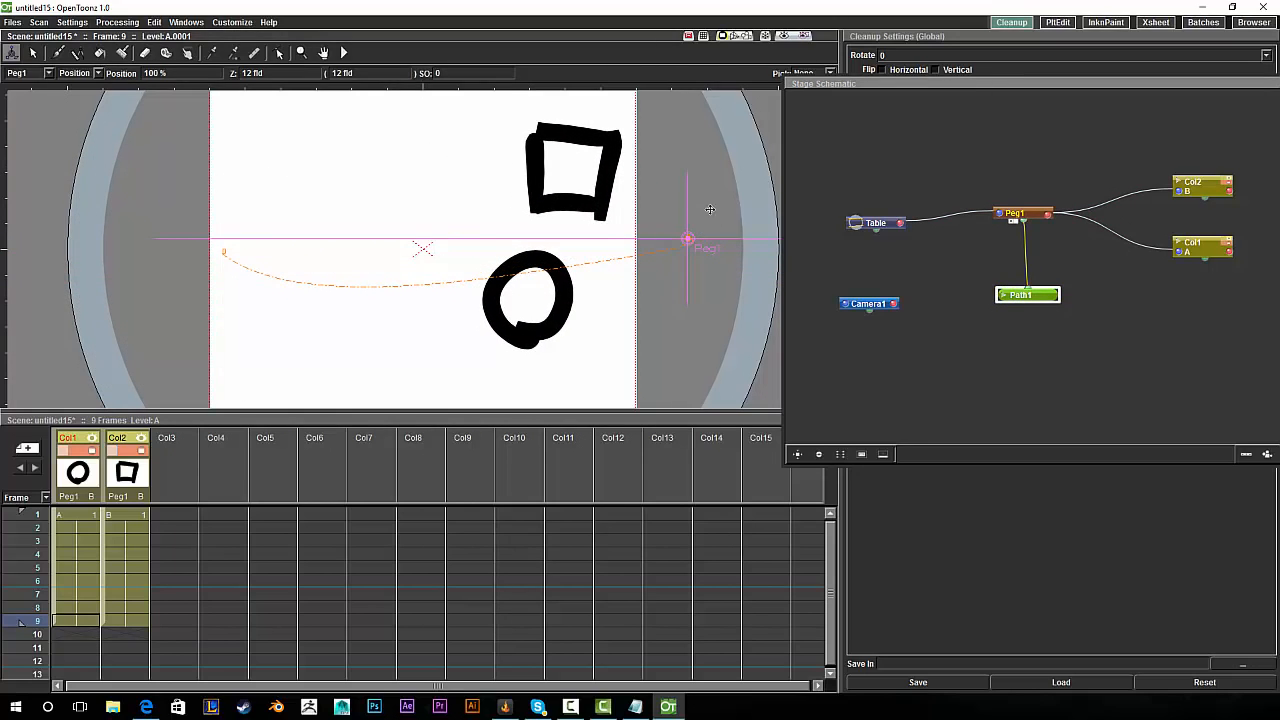
left_click_drag(1041, 299, 1028, 299)
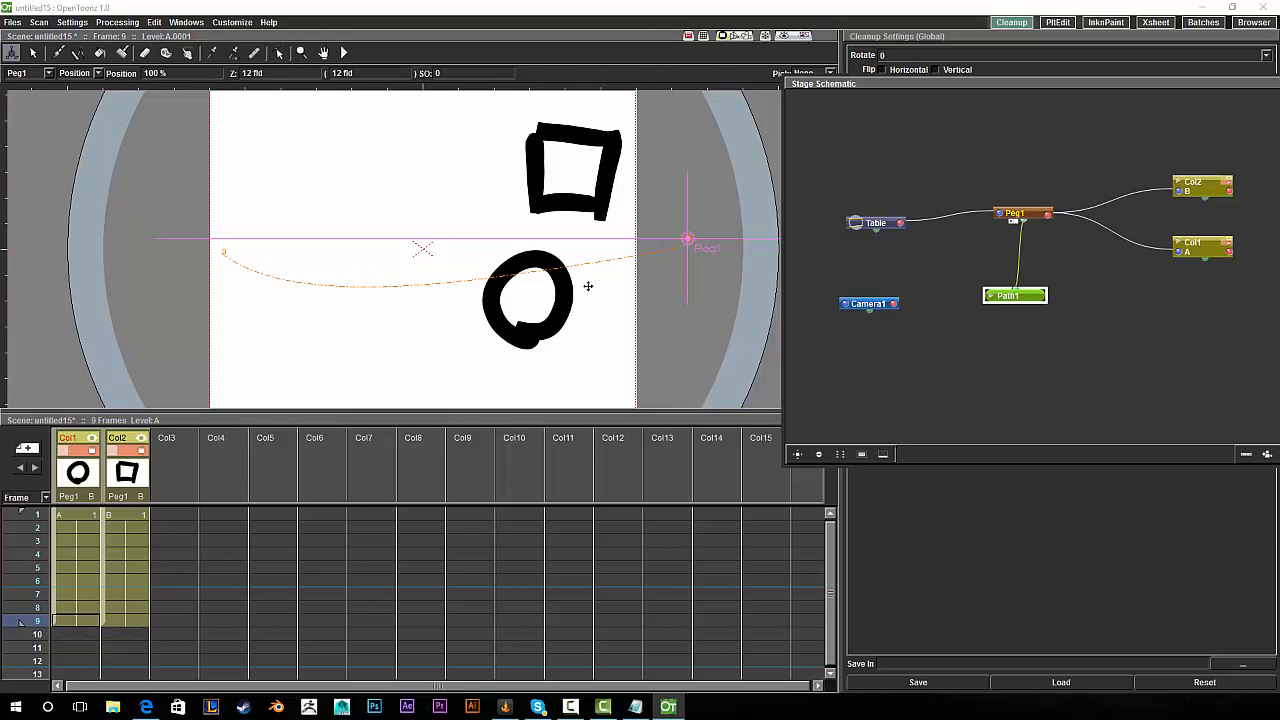
At frame 1, move the pegbar back to the start of the motion path and scrub through the frames to preview the motion.
left_click(64, 577)
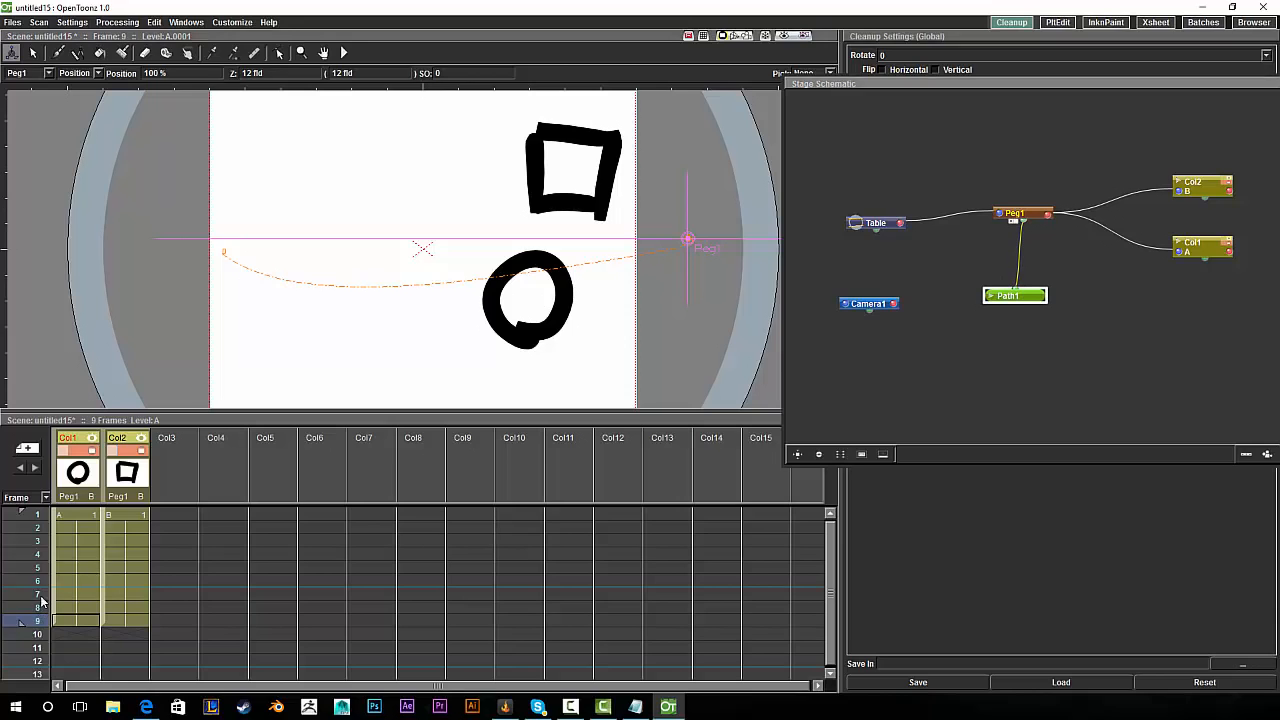
left_click_drag(33, 597, 37, 620)
left_click(67, 514)
left_click_drag(40, 521, 75, 515)
left_click(75, 515)
left_click_drag(687, 240, 117, 273)
left_click_drag(40, 515, 50, 594)
Float the Stage Schematic window free of the docked layout, reduce its height, and place it beside the canvas.
left_click_drag(1055, 81, 864, 82)
left_click_drag(838, 210, 813, 184)
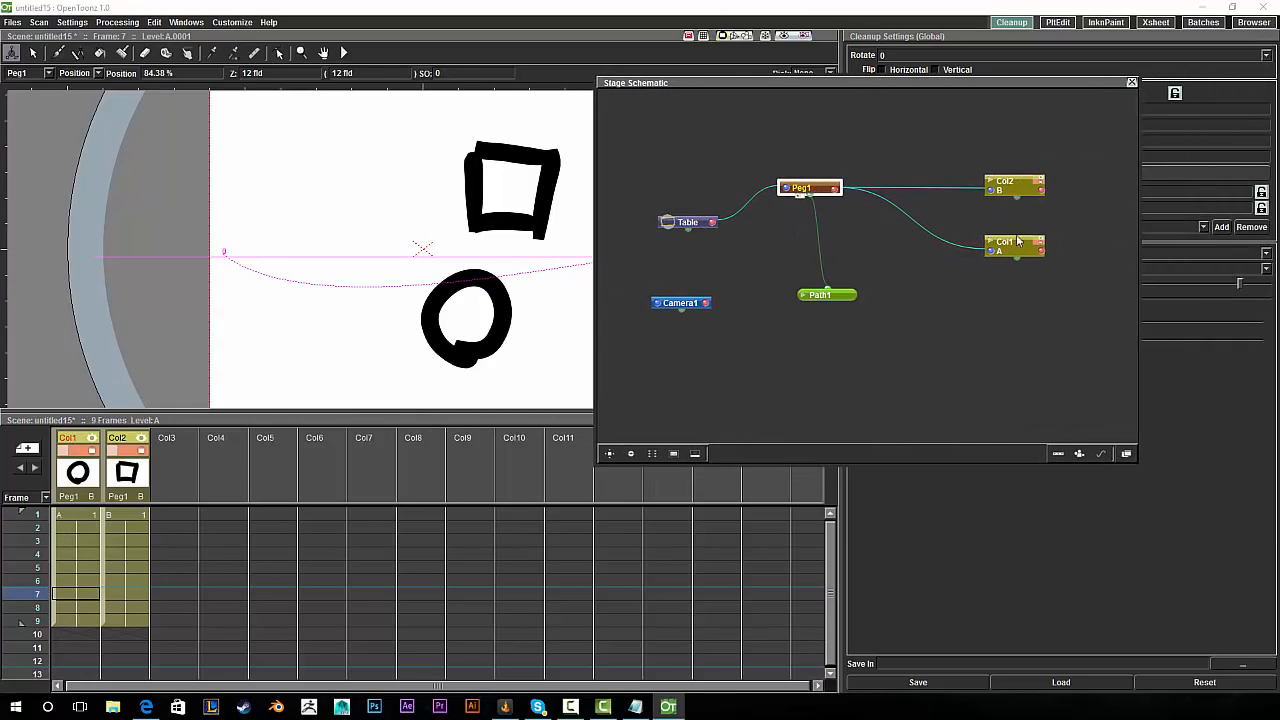
left_click_drag(929, 96, 852, 81)
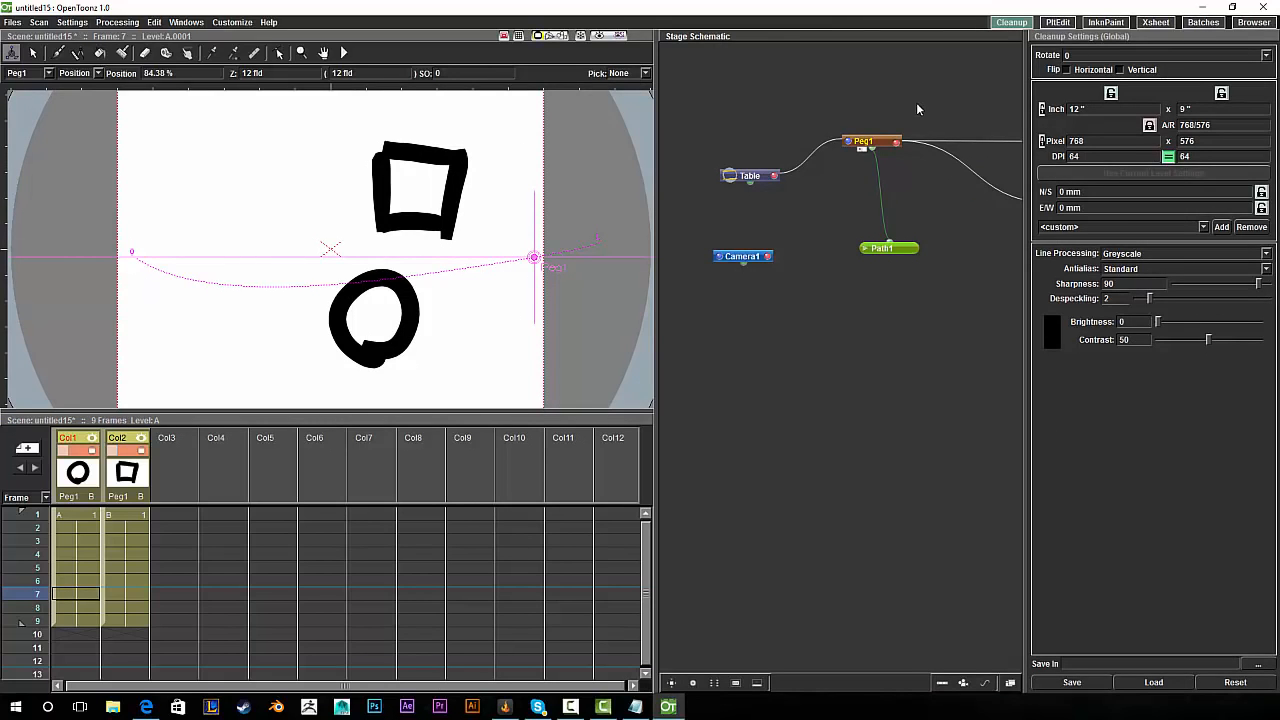
left_click_drag(820, 37, 779, 34)
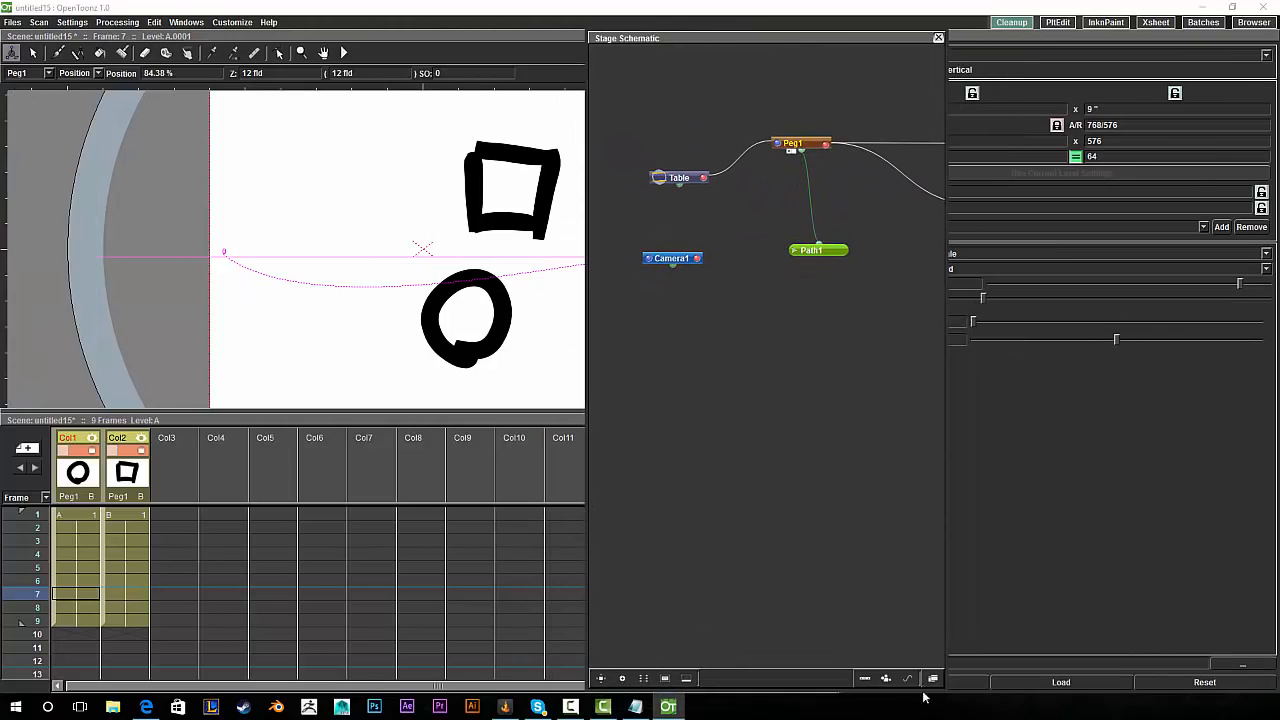
left_click_drag(922, 690, 866, 343)
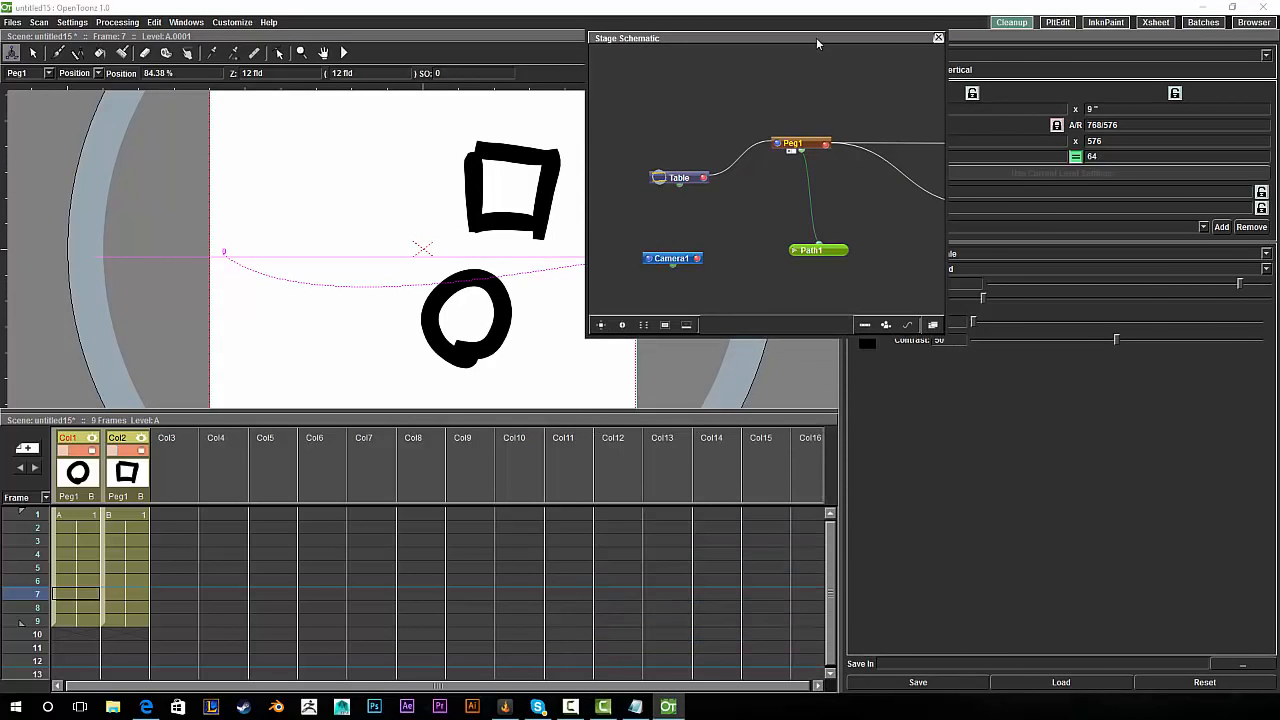
left_click_drag(816, 37, 916, 52)
Reposition the Stage Schematic window and the Peg1 node, and fit all nodes within the schematic view.
left_click_drag(913, 161, 905, 209)
left_click_drag(886, 52, 930, 53)
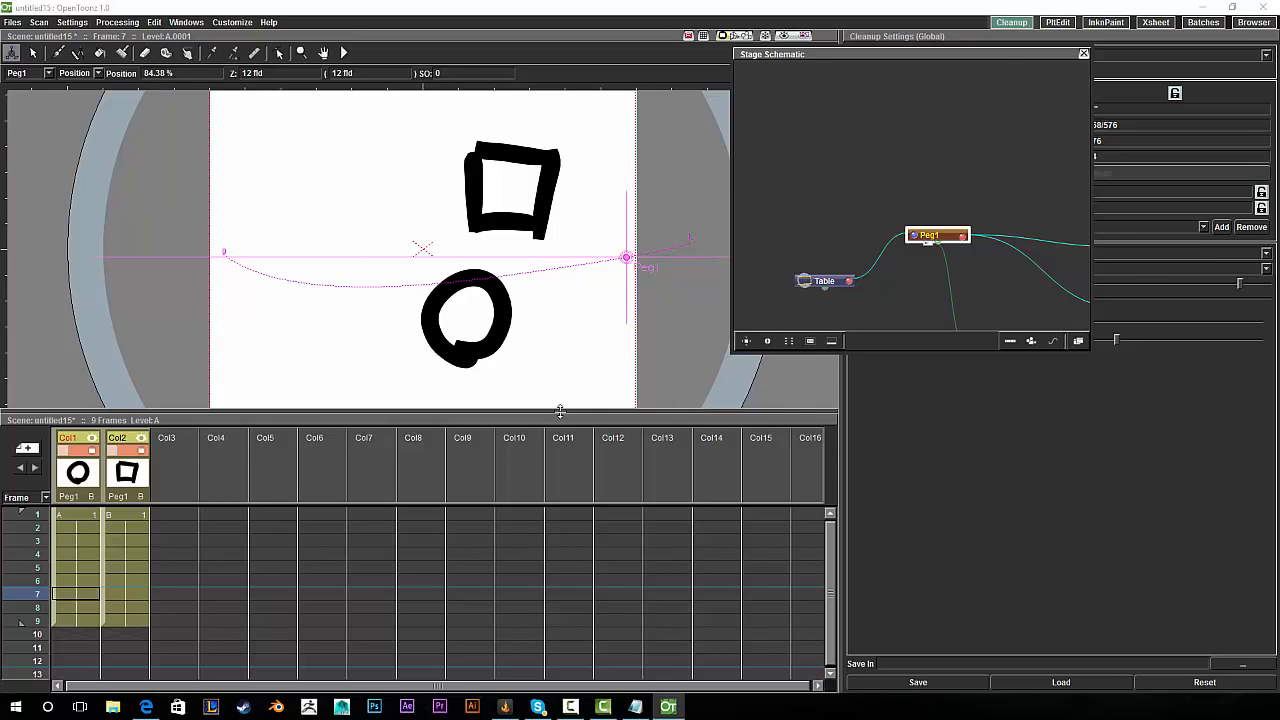
left_click_drag(1002, 54, 1030, 77)
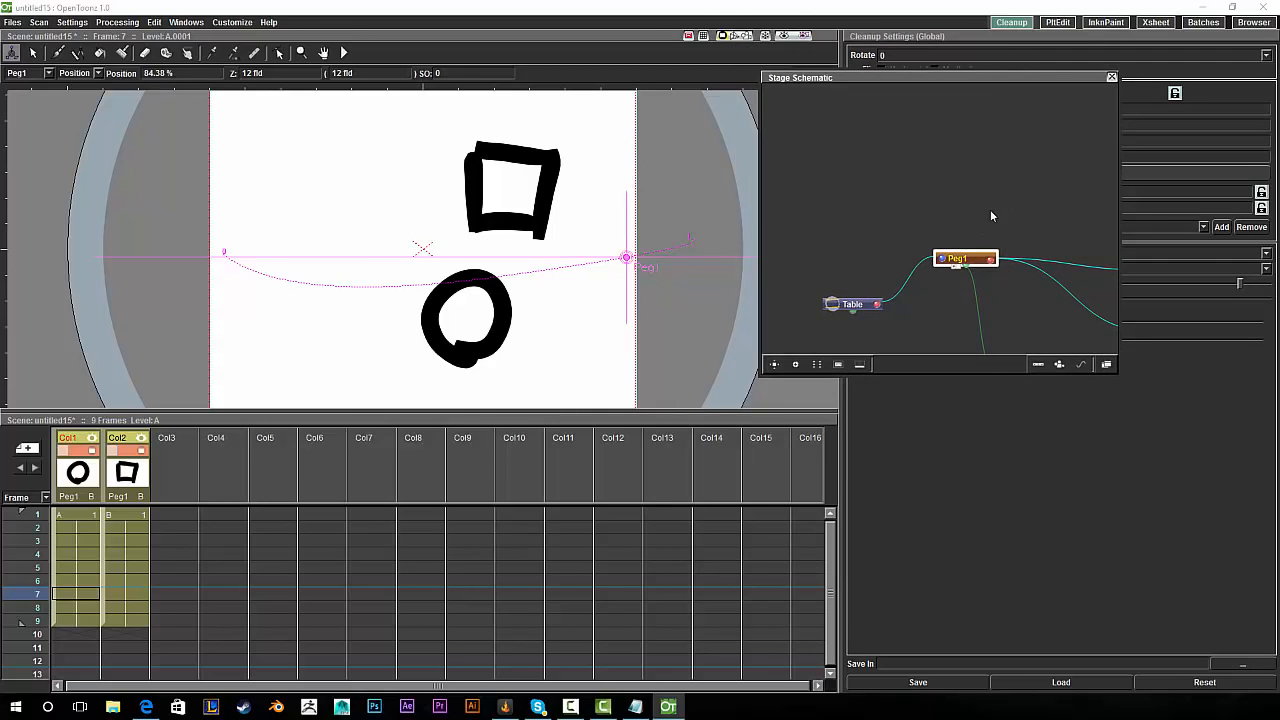
left_click_drag(962, 255, 963, 164)
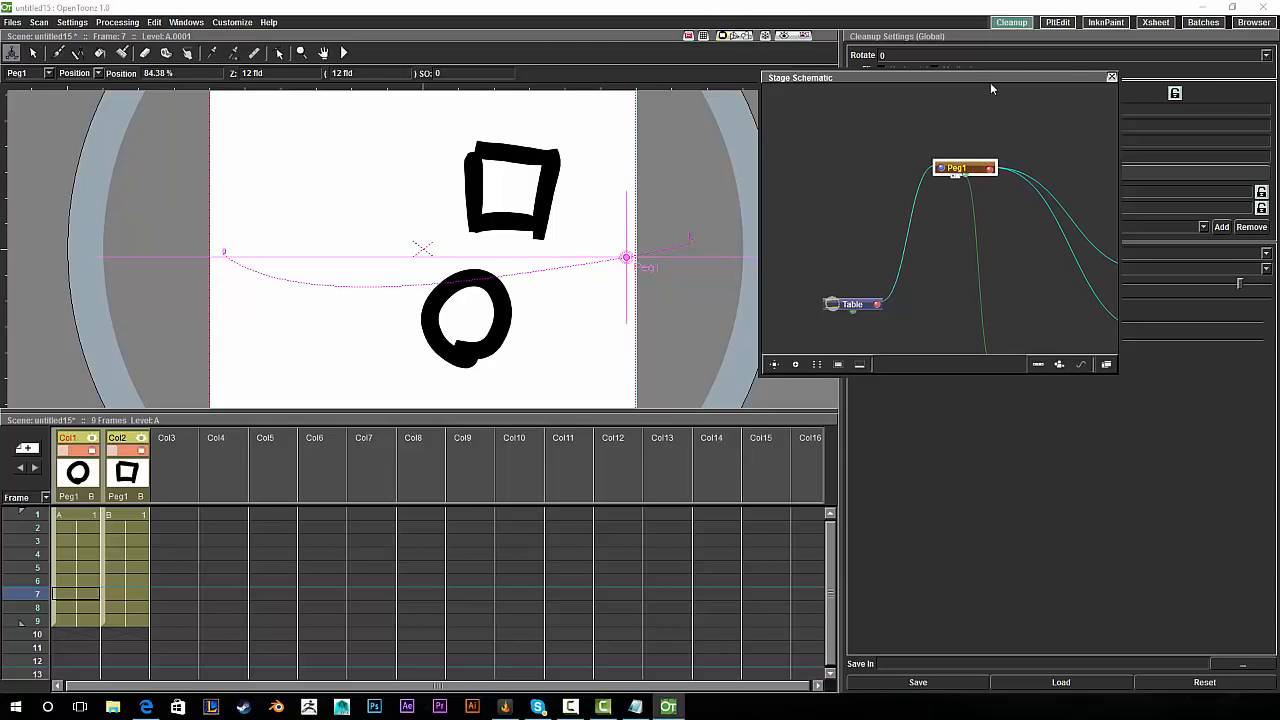
left_click(795, 364)
left_click(774, 364)
Align the Peg1 node directly above Path1, and select the Table and Col1 nodes to review the chain of links.
left_click(937, 308)
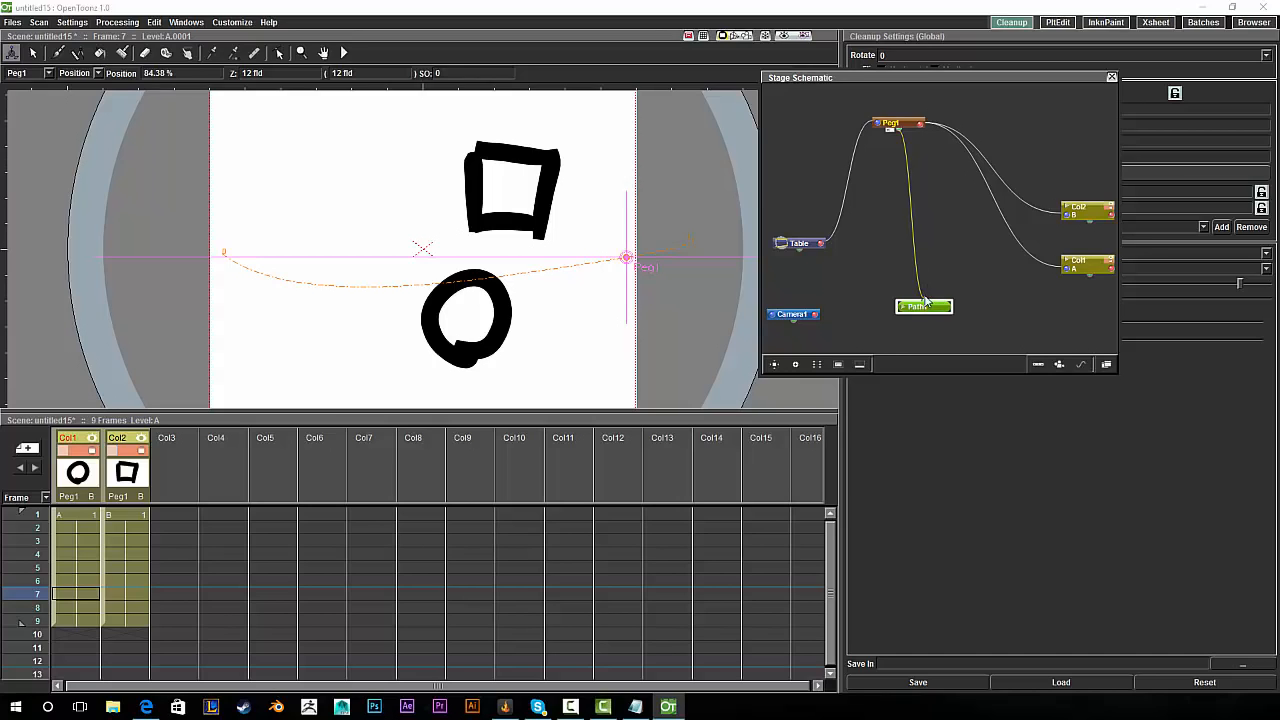
left_click_drag(929, 313, 946, 311)
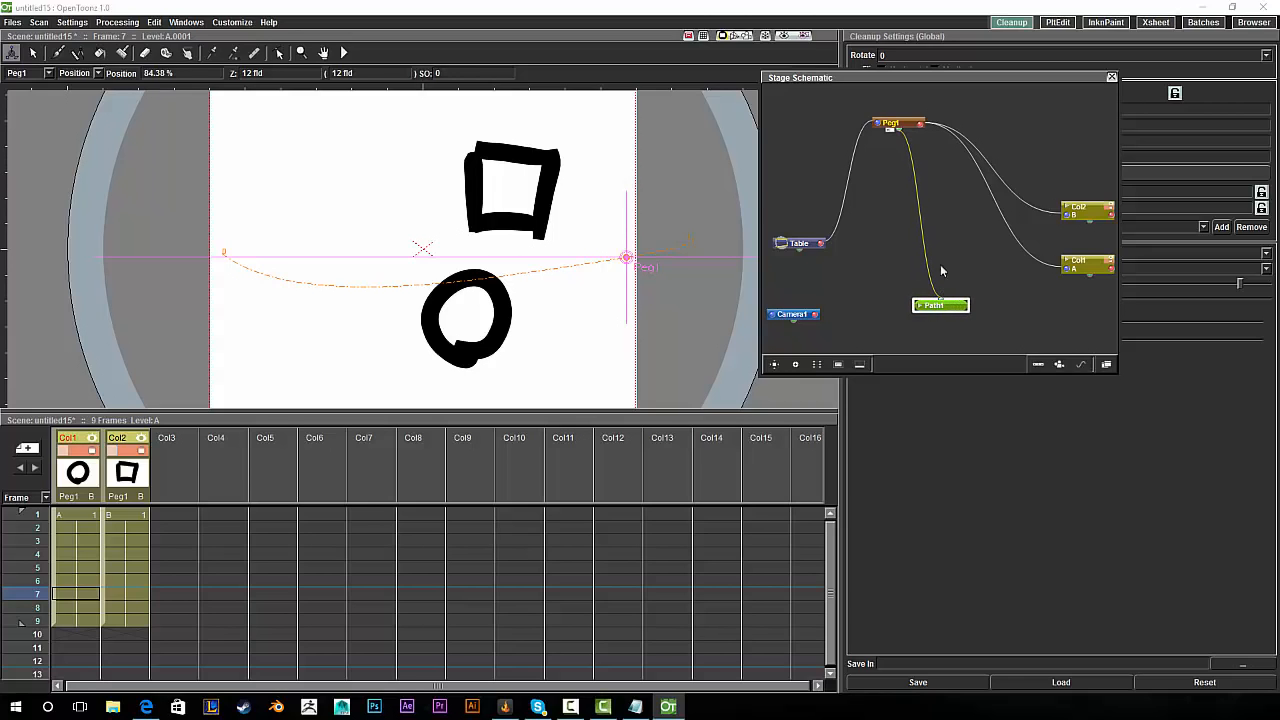
left_click_drag(910, 127, 940, 160)
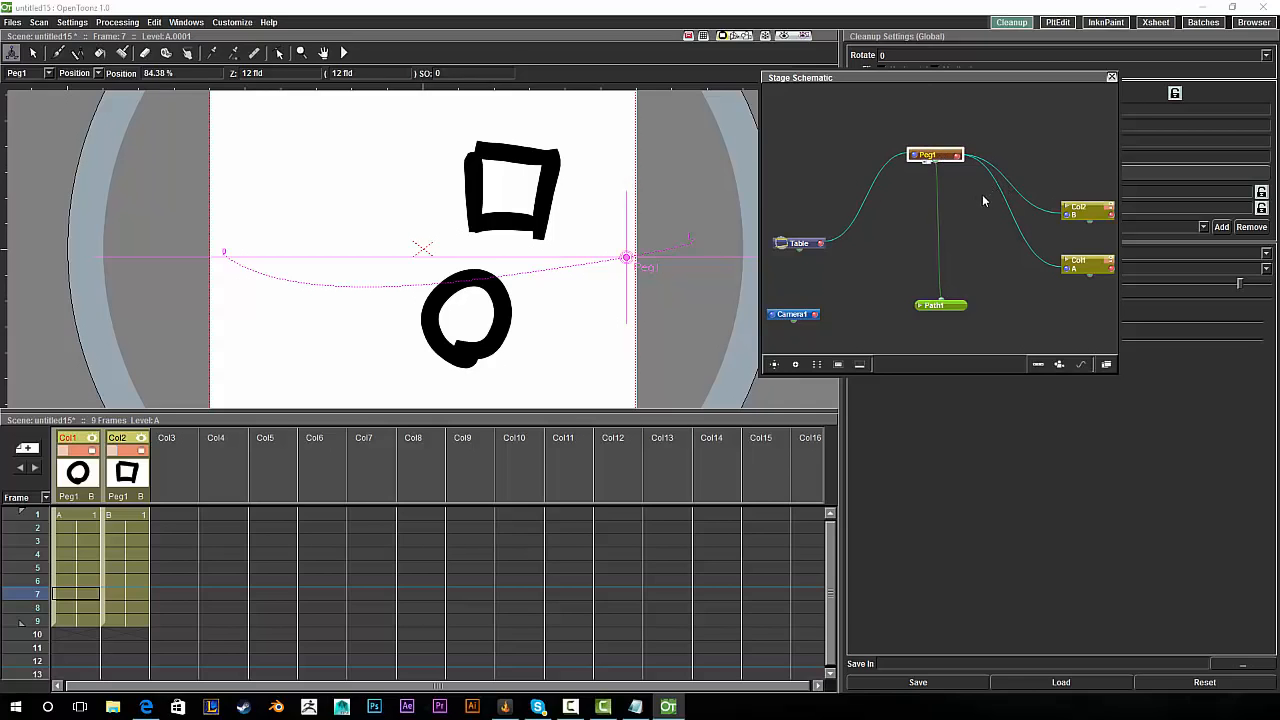
left_click_drag(957, 137, 958, 193)
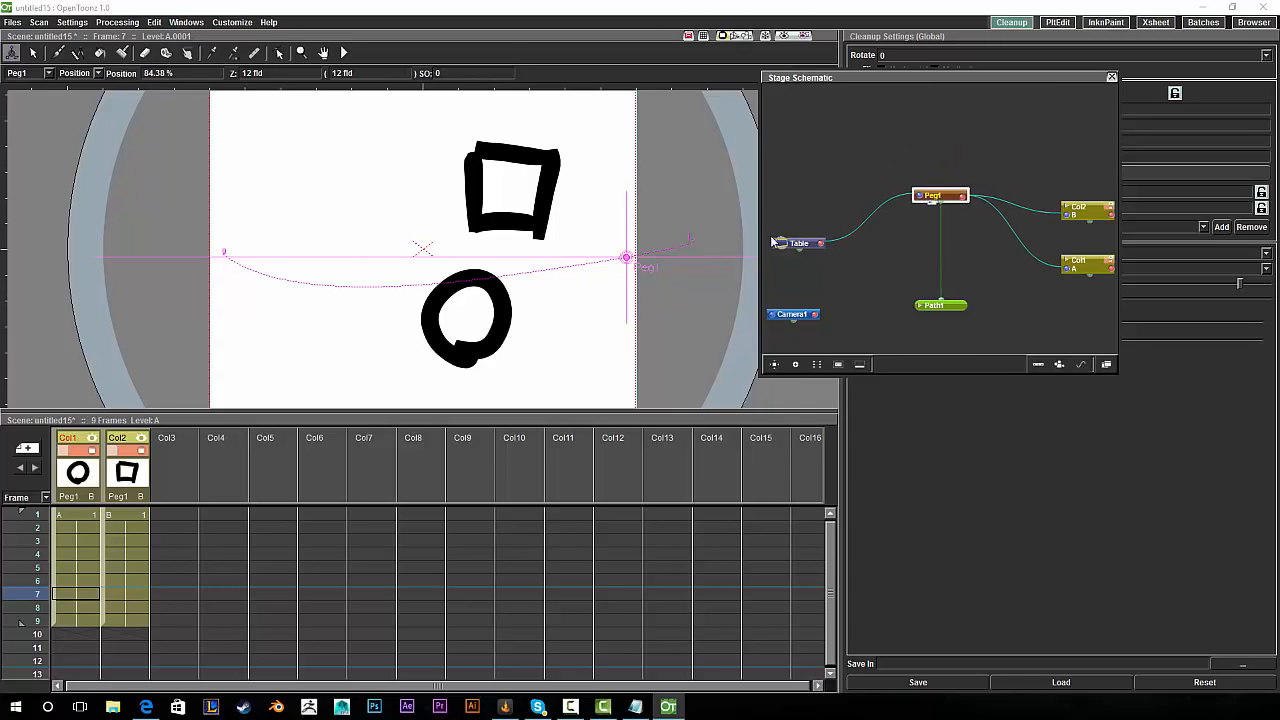
left_click(812, 243)
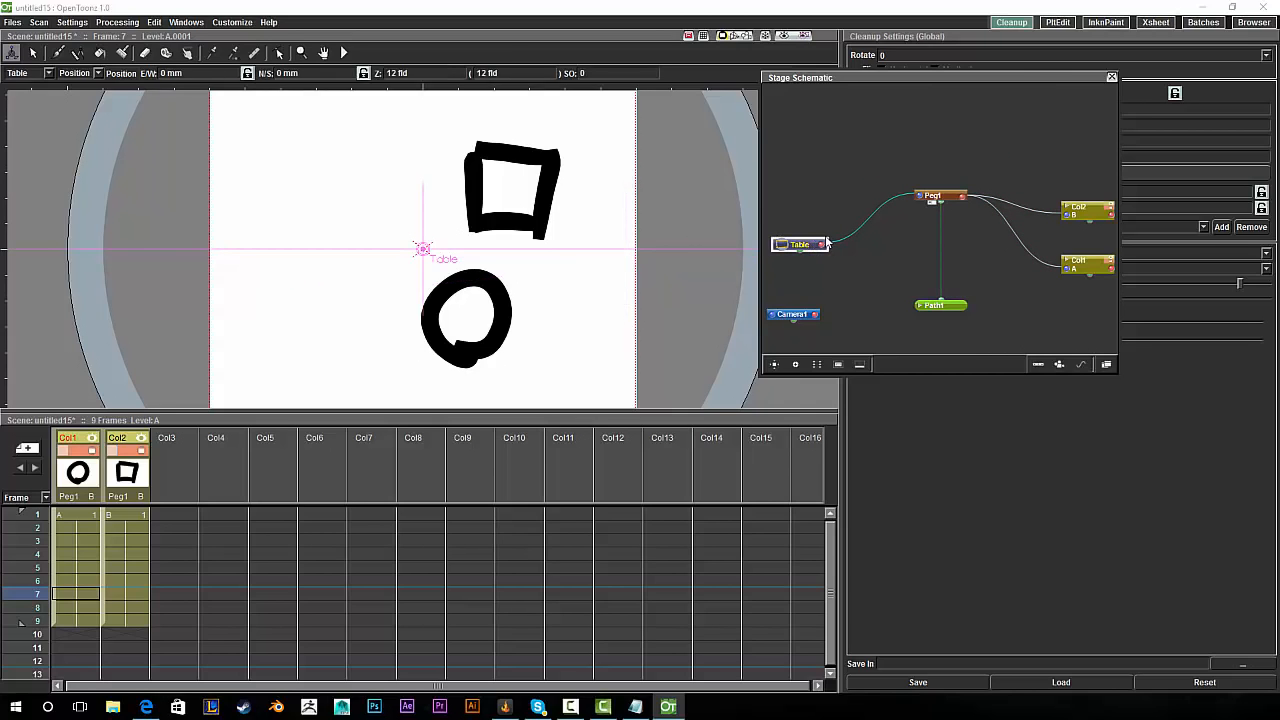
left_click(1078, 267)
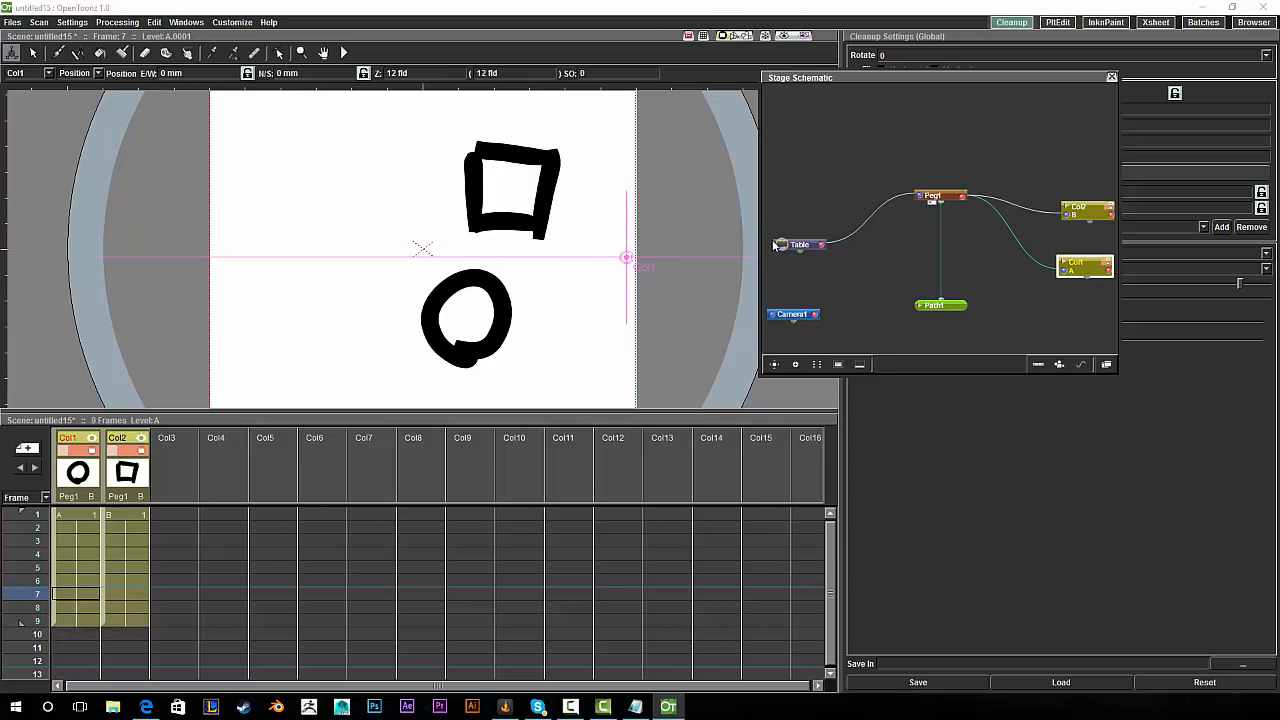